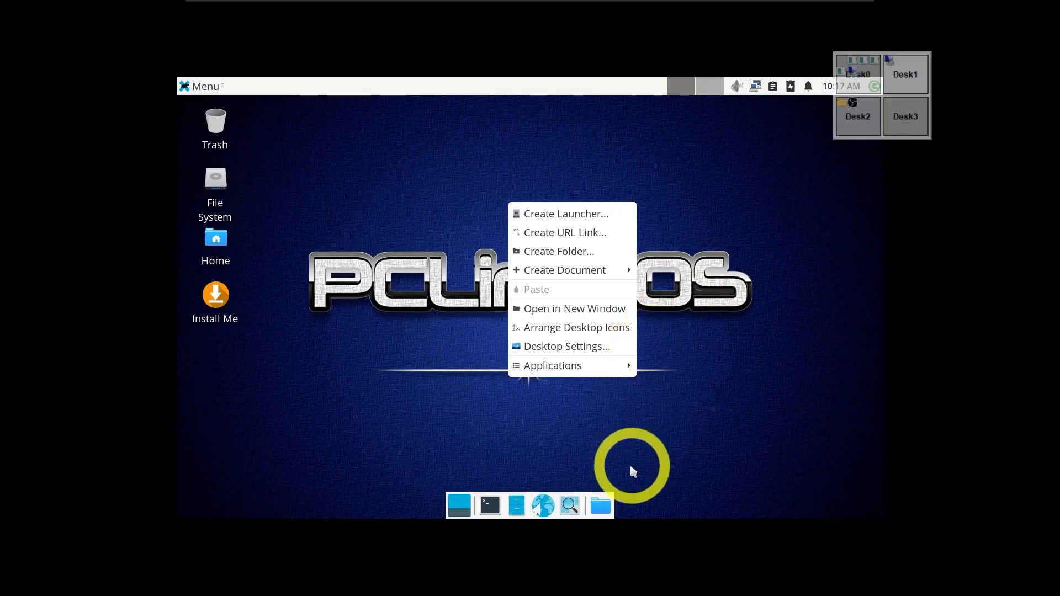
Dismiss the desktop context menu and open the Display settings from the Settings Manager.
left_click(549, 511)
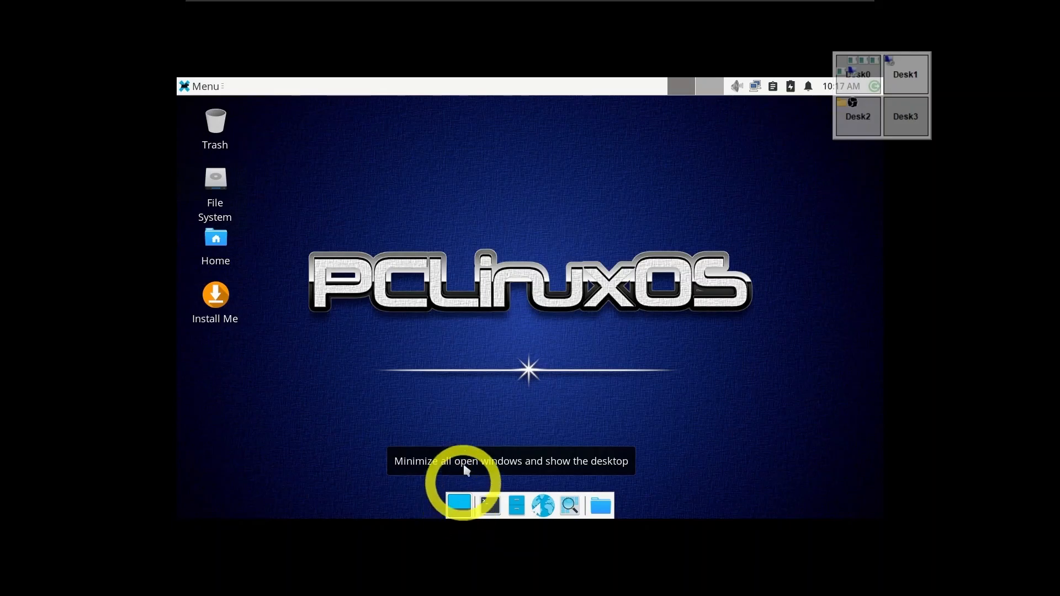
left_click(202, 91)
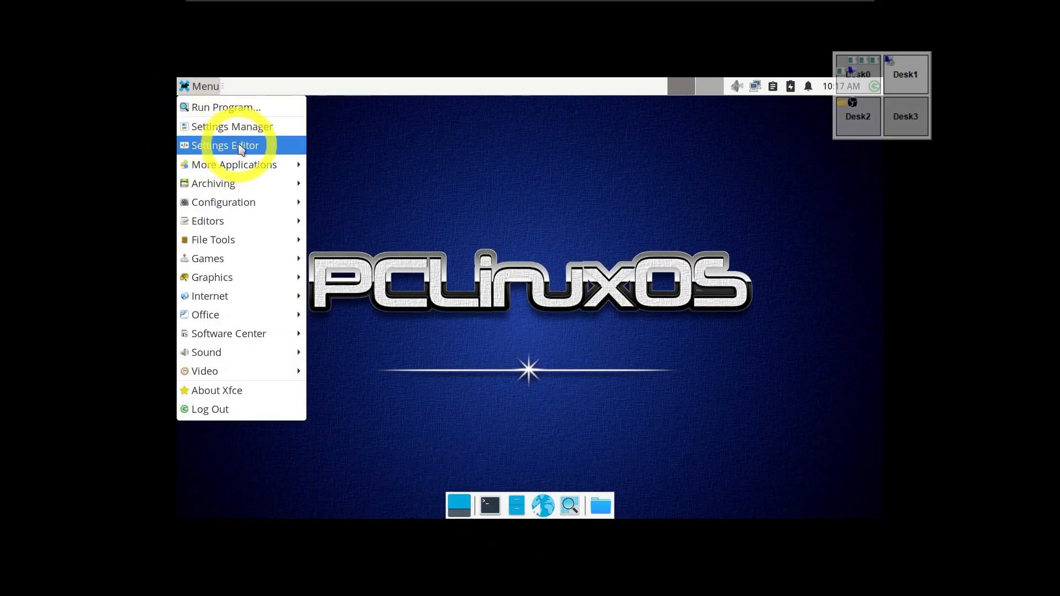
left_click(251, 127)
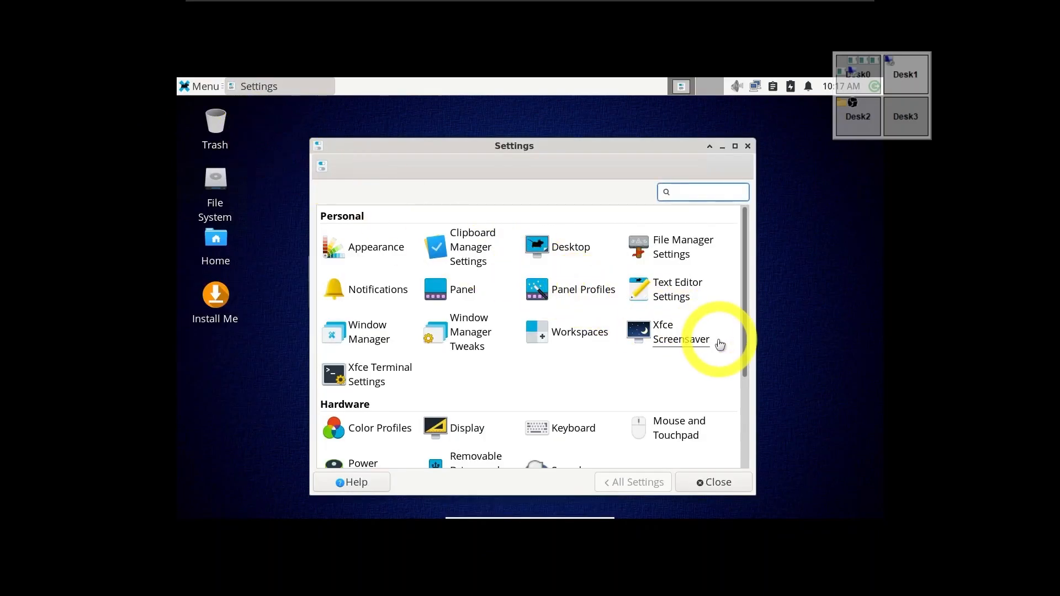
scroll(671, 361, "down", 3)
left_click(458, 361)
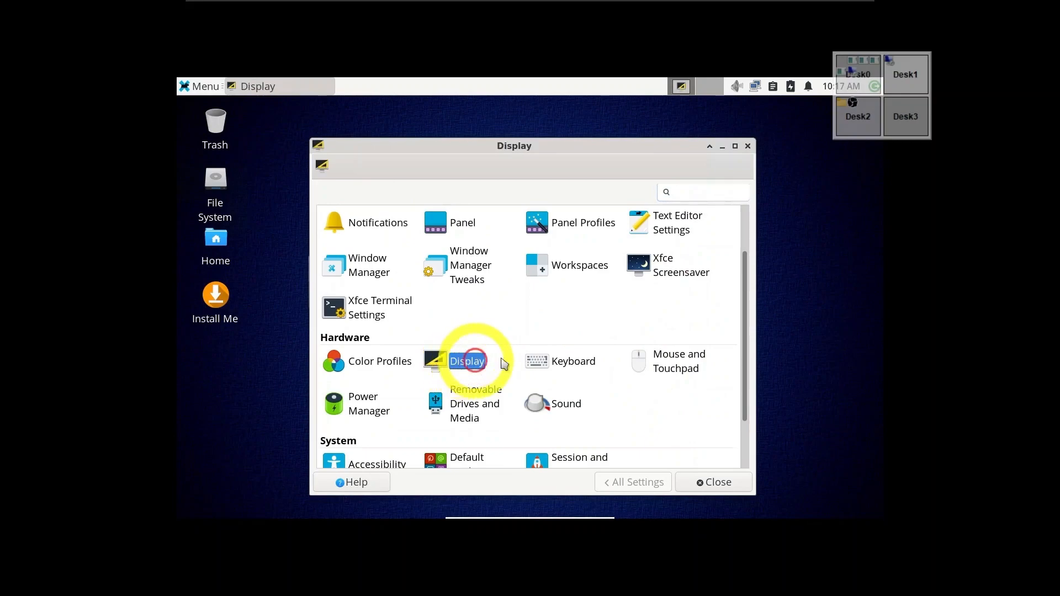
Set the Virtual1 display's resolution to 1920x1080, keep the configuration and close the Display settings.
left_click(718, 253)
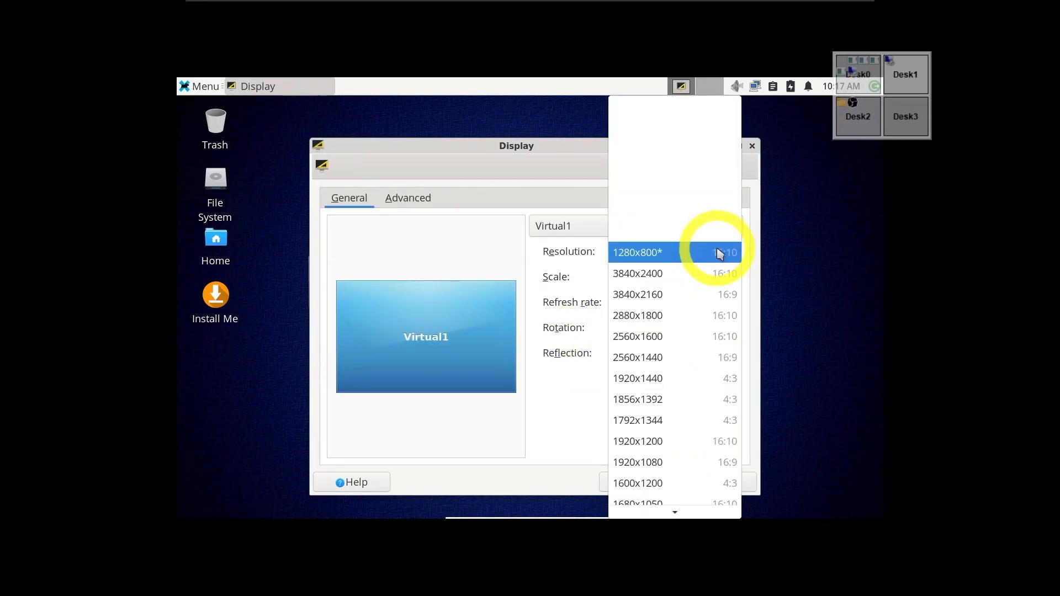
left_click(713, 367)
left_click(714, 253)
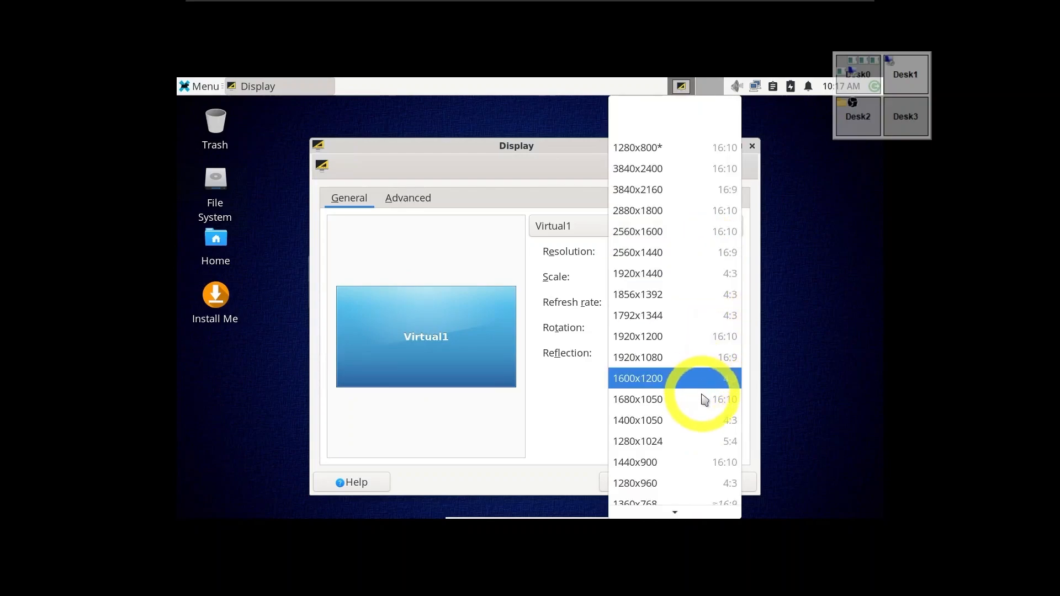
scroll(705, 300, "up", 3)
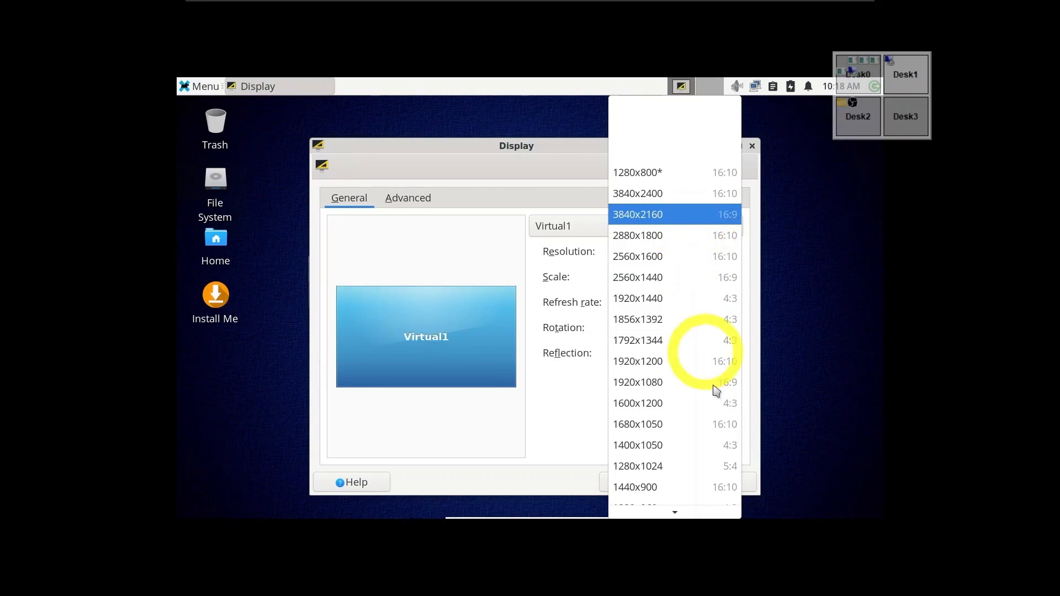
left_click(705, 385)
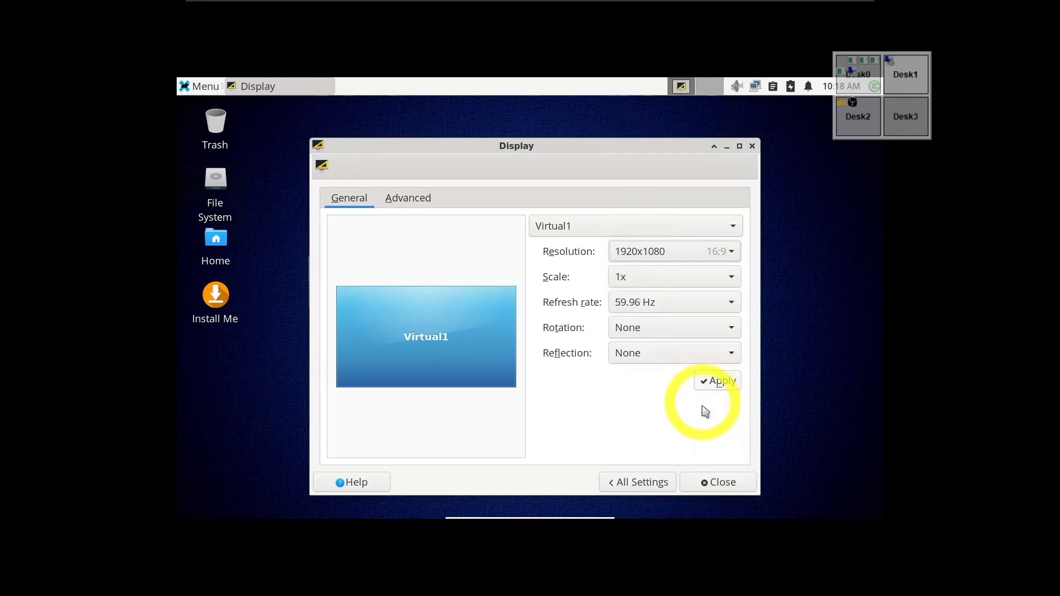
left_click(701, 384)
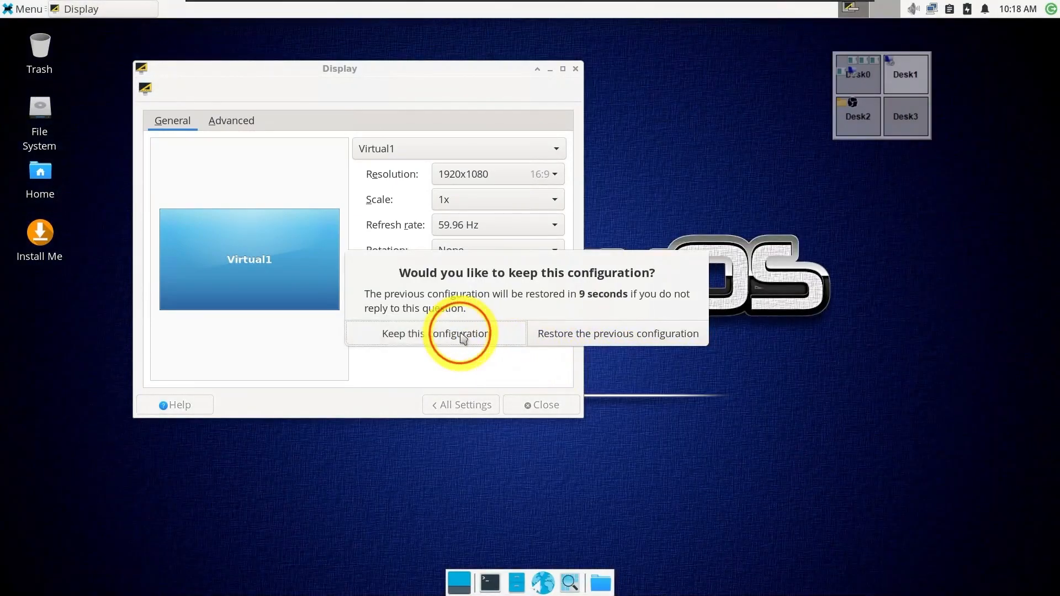
left_click(461, 333)
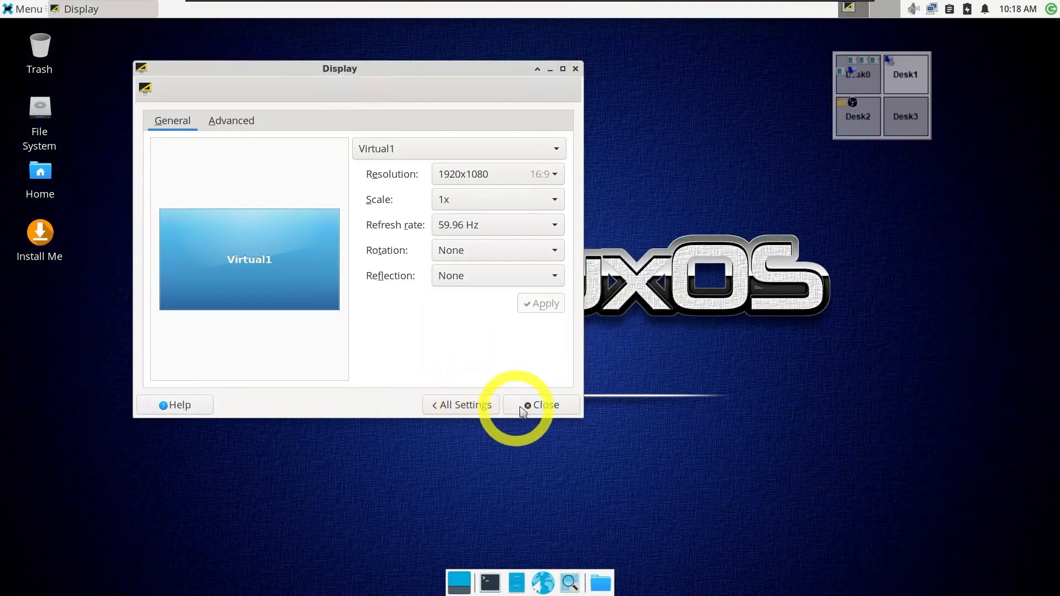
left_click(538, 405)
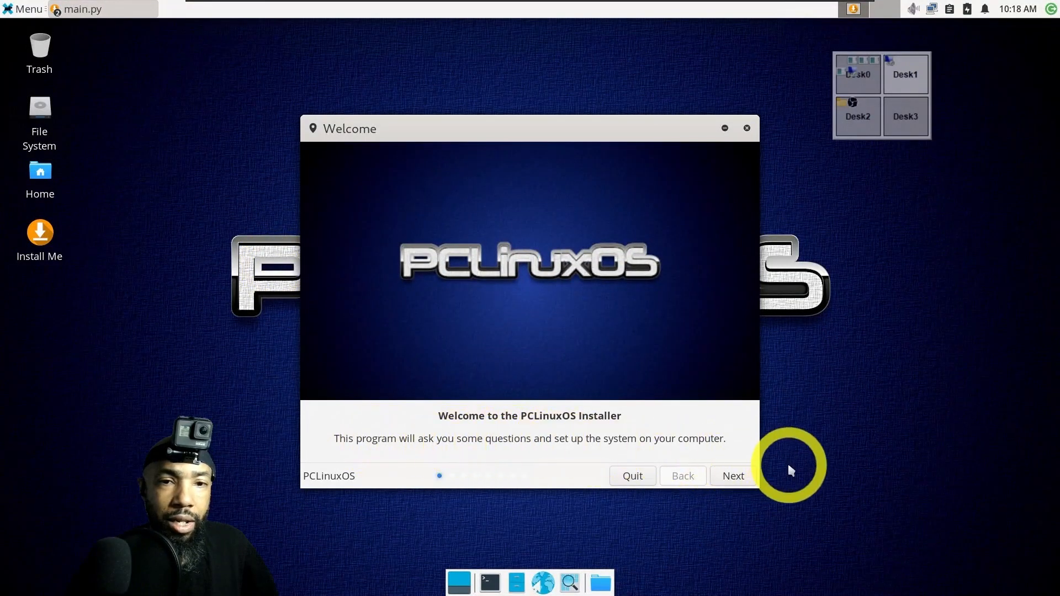
Start the PCLinuxOS installer's setup with US English as language and English (US) on a Generic 105-key keyboard.
left_click(731, 478)
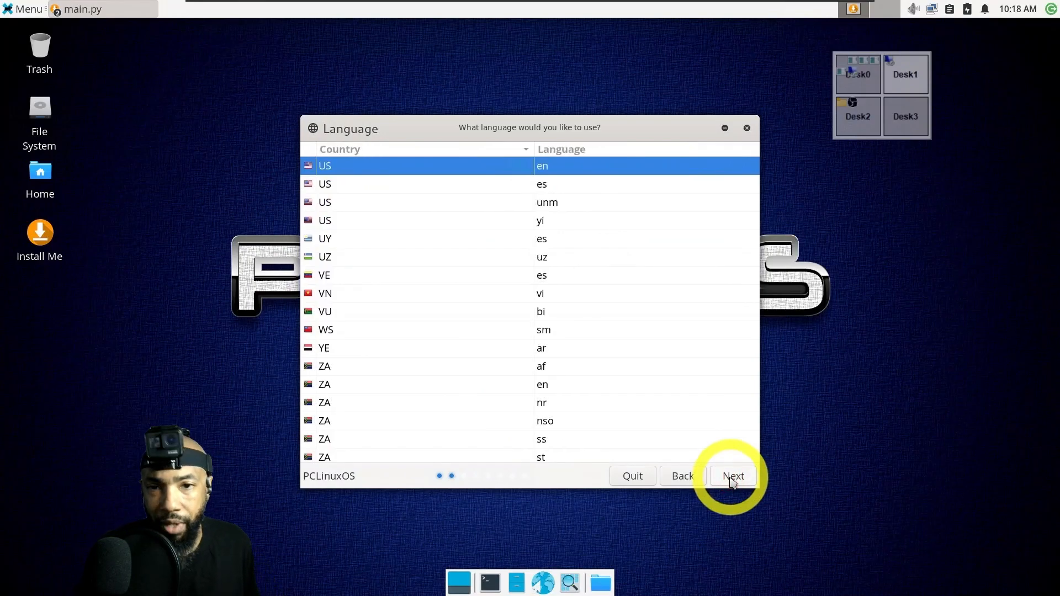
left_click(730, 478)
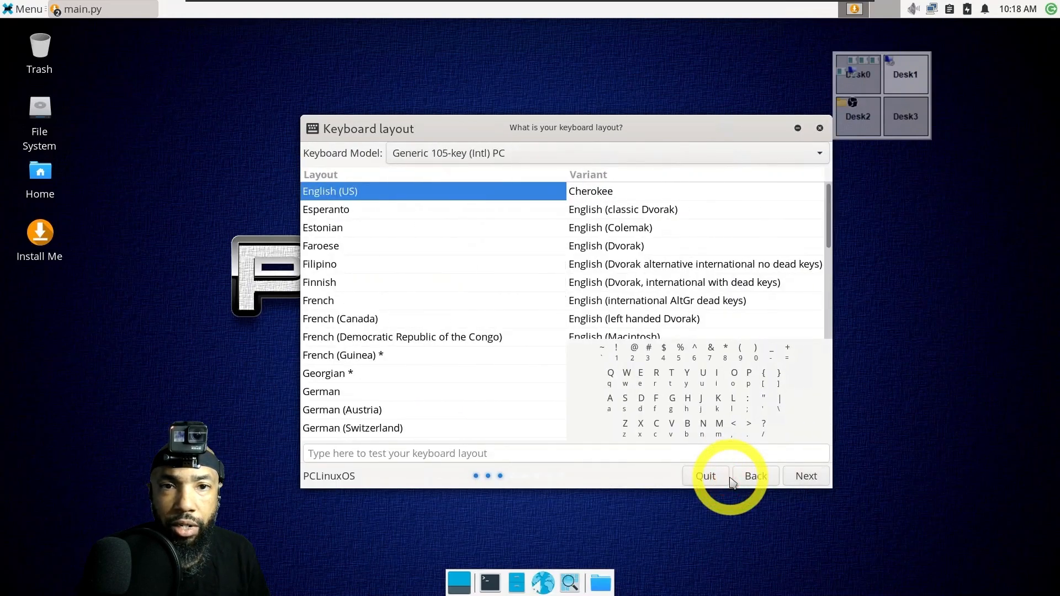
left_click(810, 479)
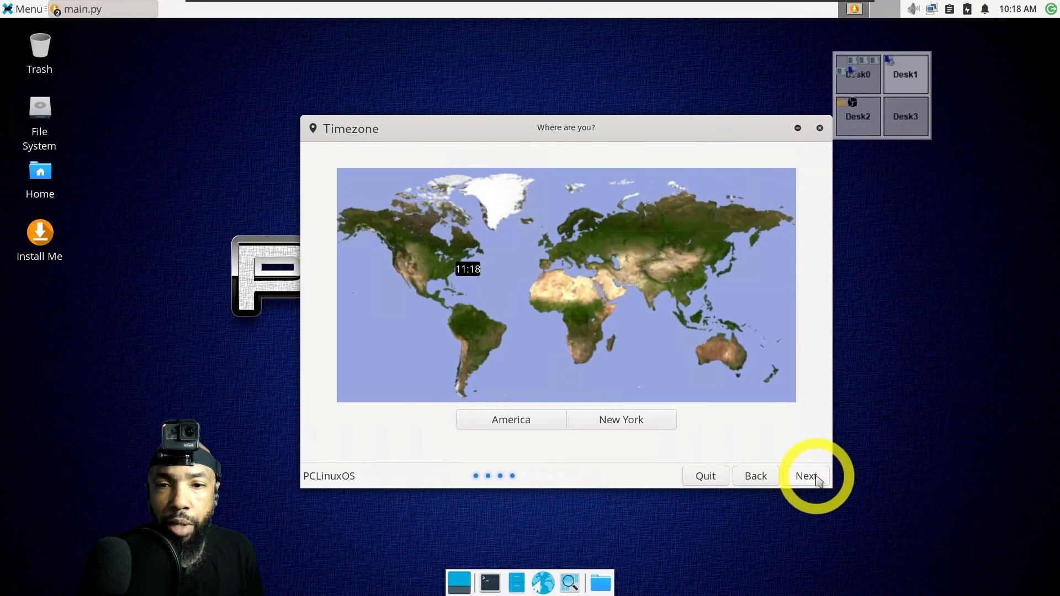
left_click(608, 419)
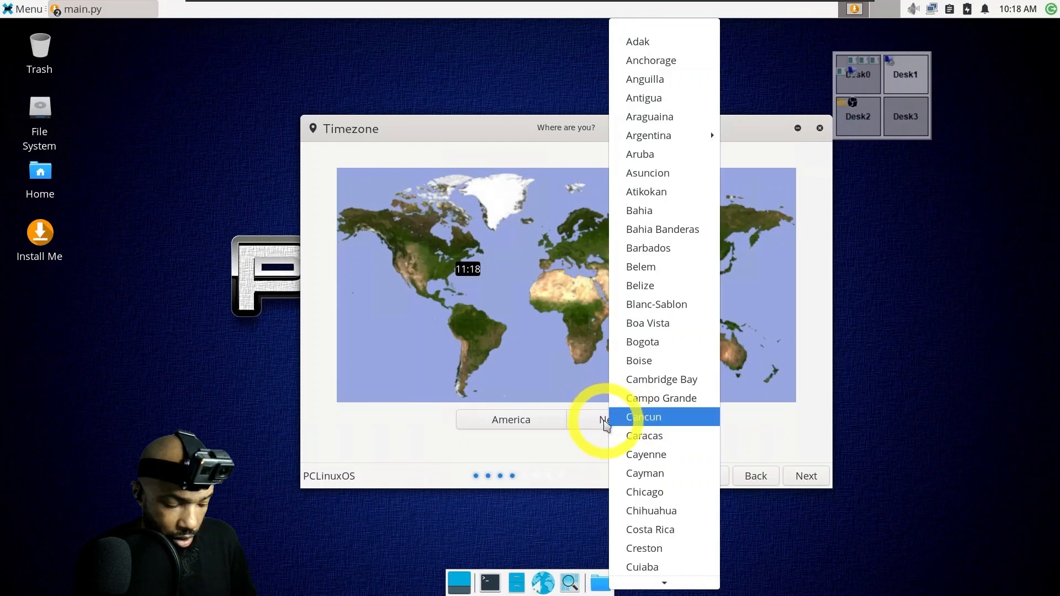
left_click(783, 440)
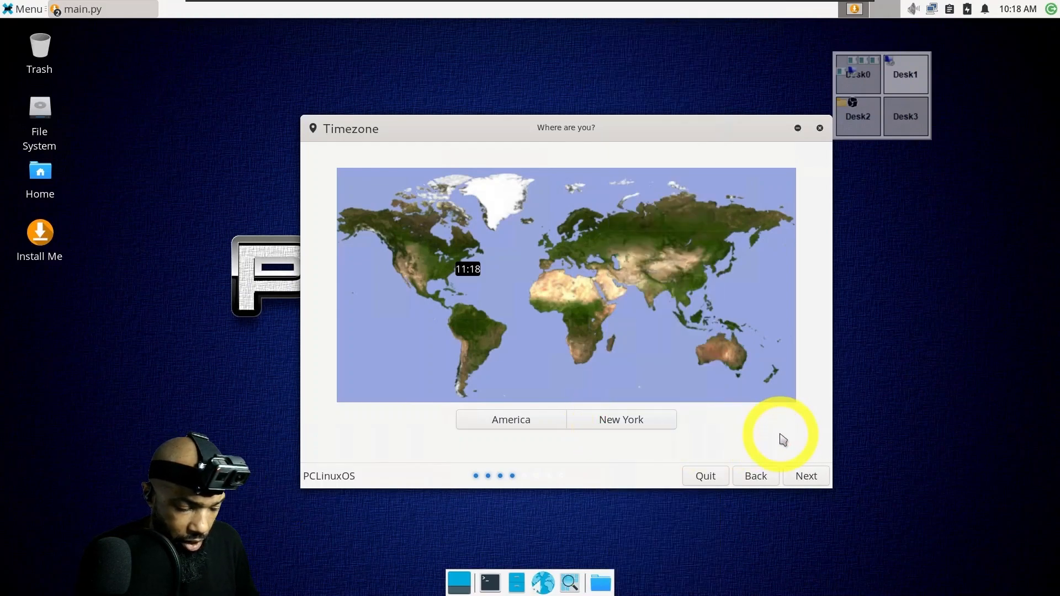
left_click(635, 426)
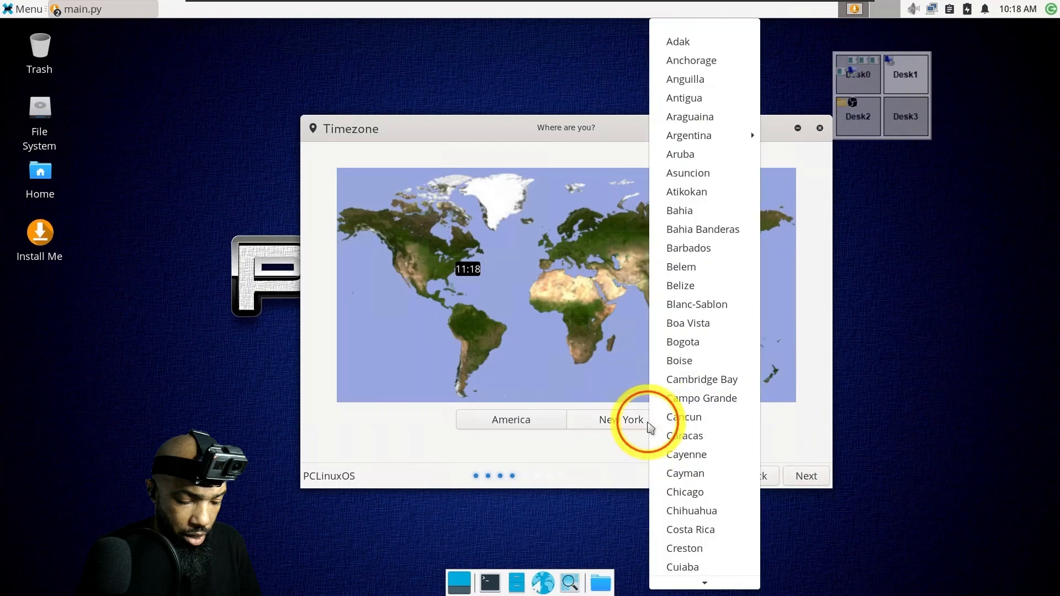
left_click(629, 458)
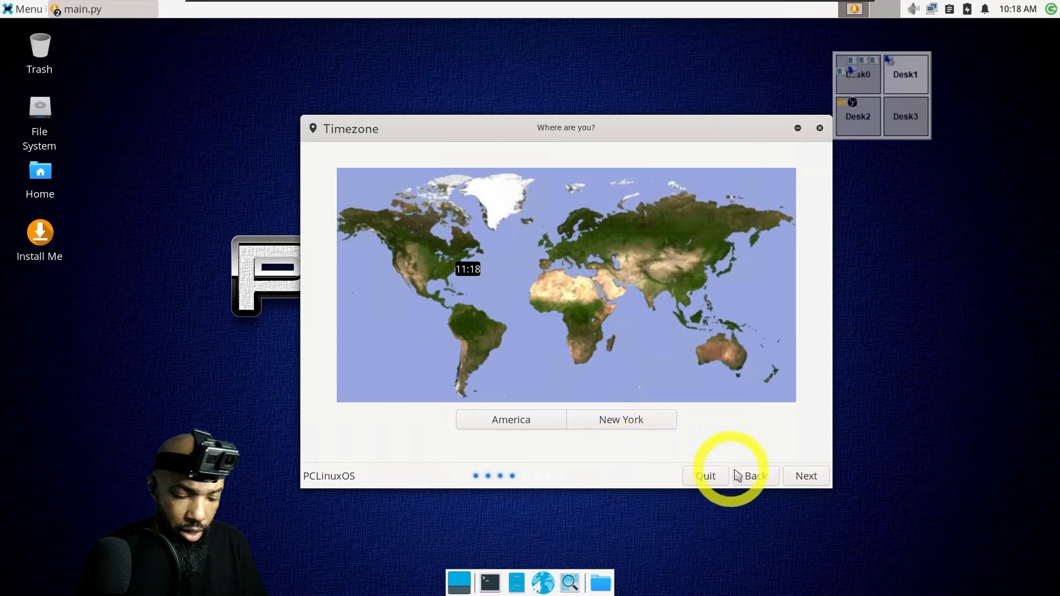
Accept the America/New York timezone and confirm automated installation on the 8 GB /dev/sda disk with a new partition table.
left_click(797, 478)
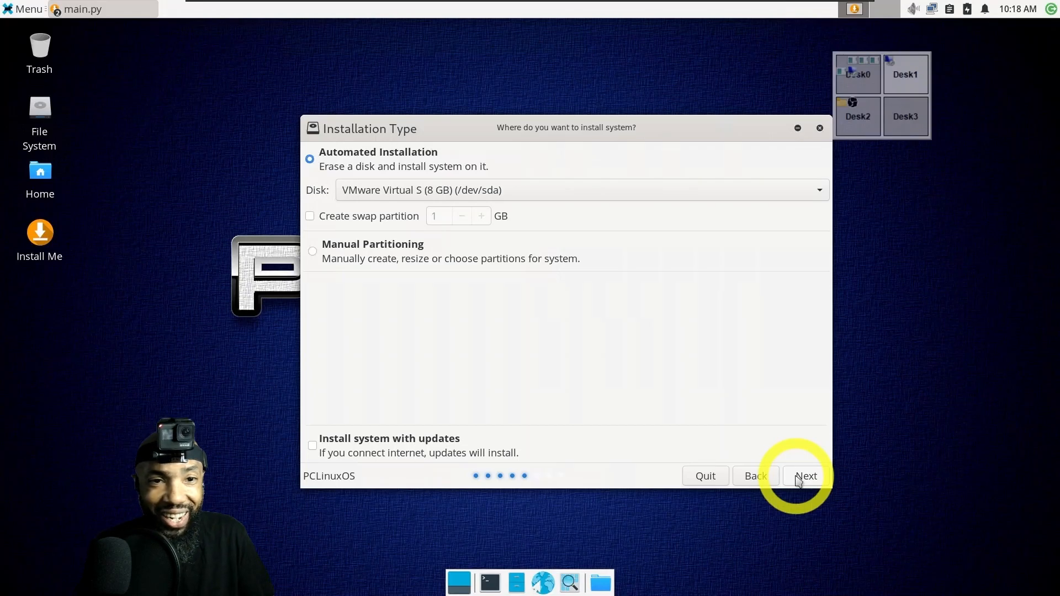
left_click(796, 478)
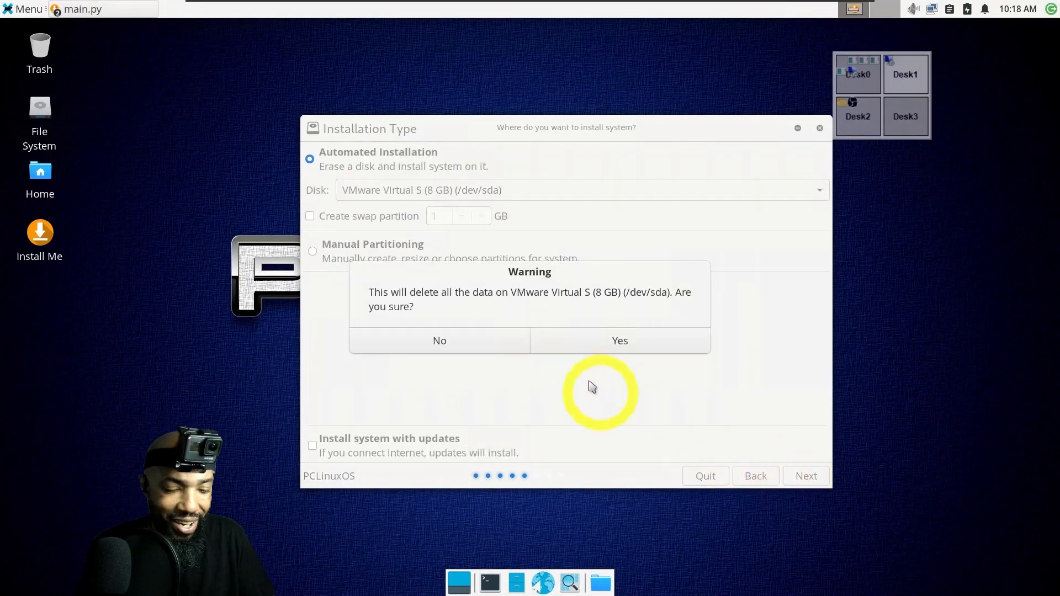
left_click(621, 345)
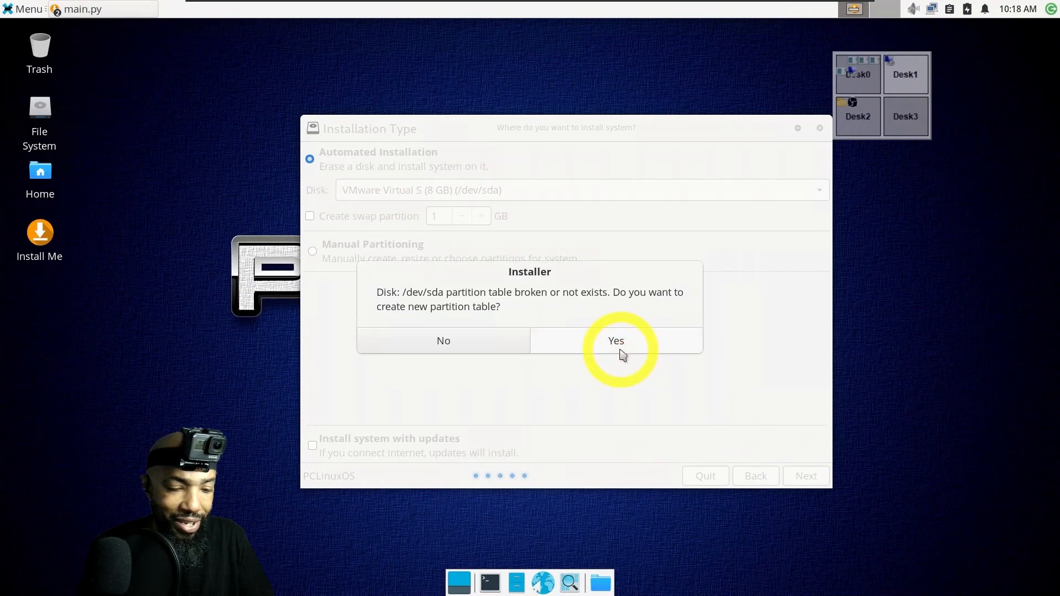
left_click(620, 350)
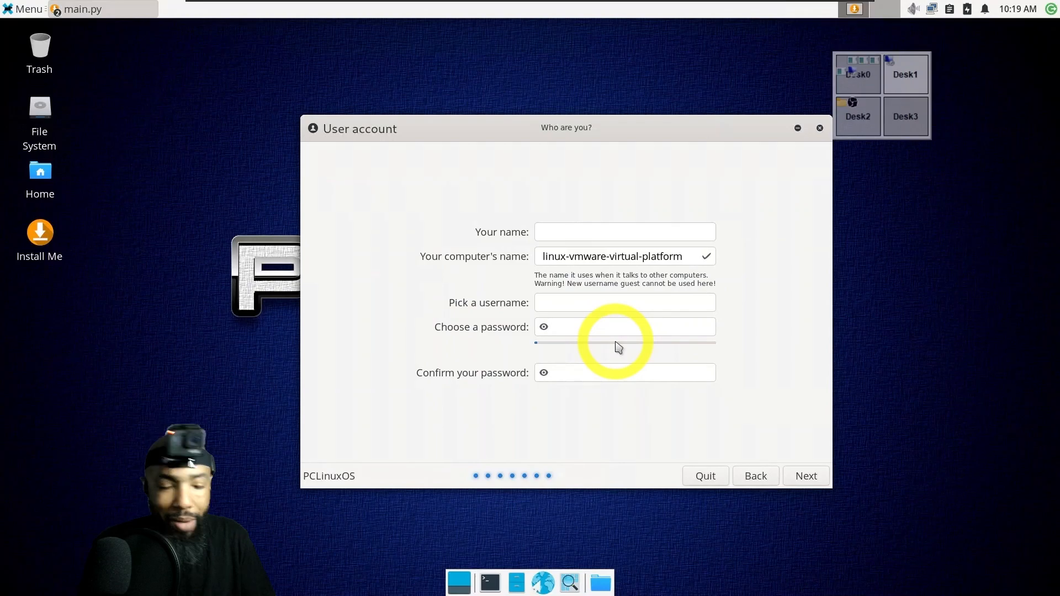
Fill in the user account's name, enter and repeat the account password, and accept using it for root as well.
left_click(597, 226)
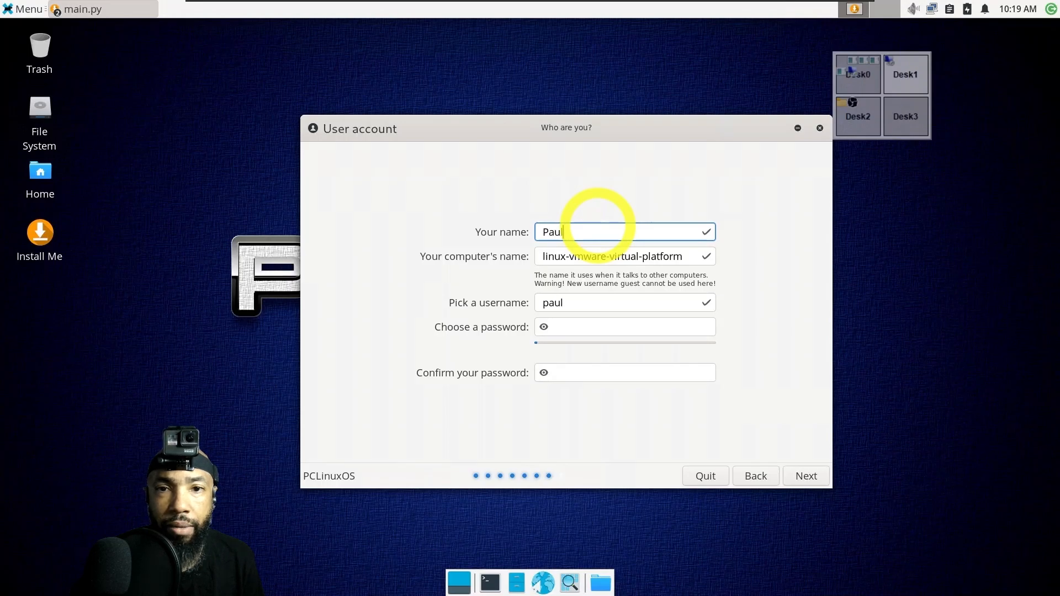
left_click(610, 325)
type("•••")
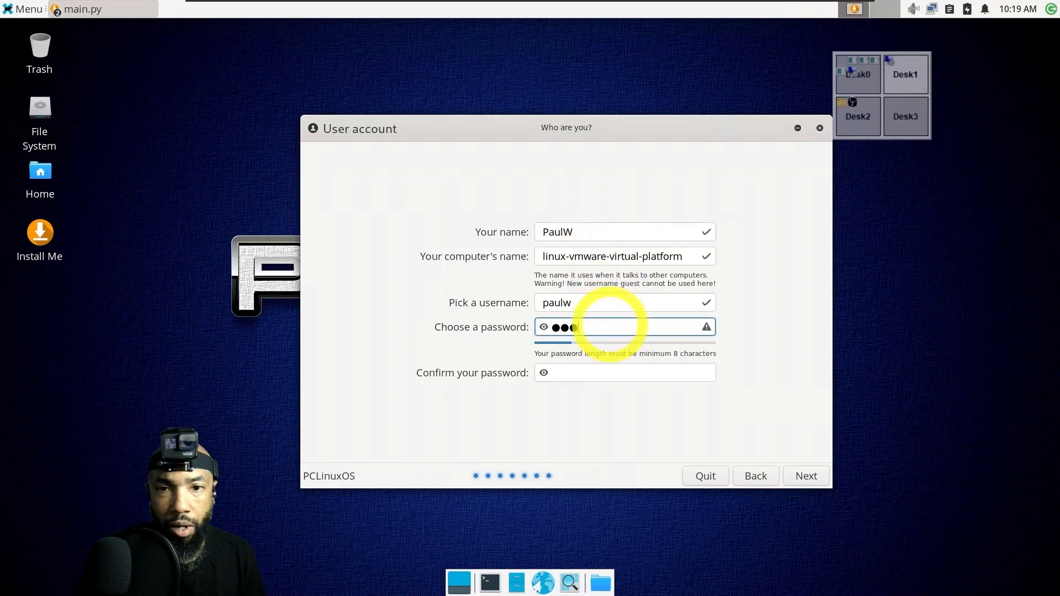
type("••••••")
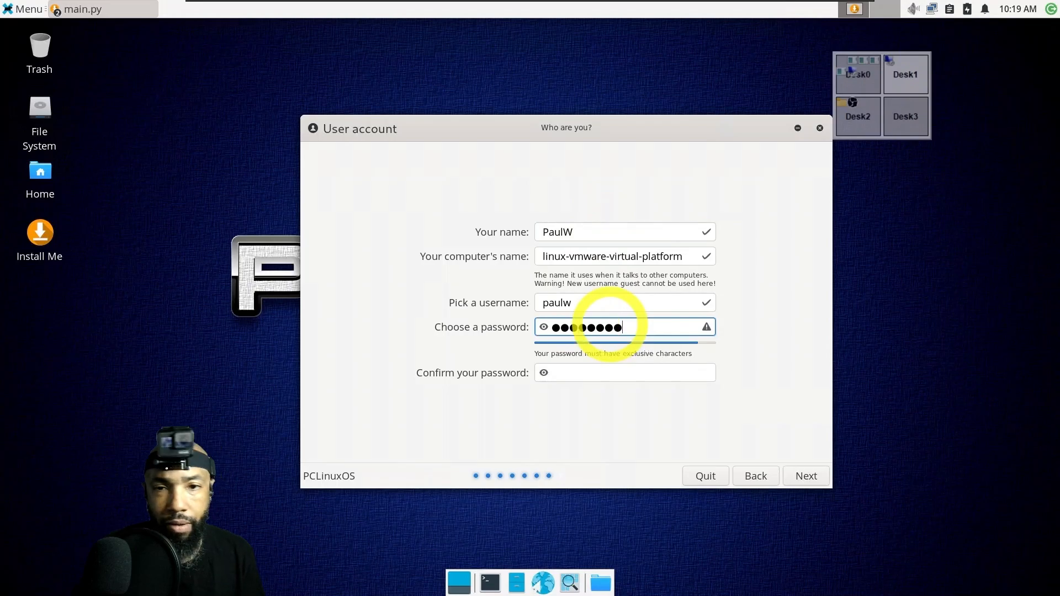
key("Tab")
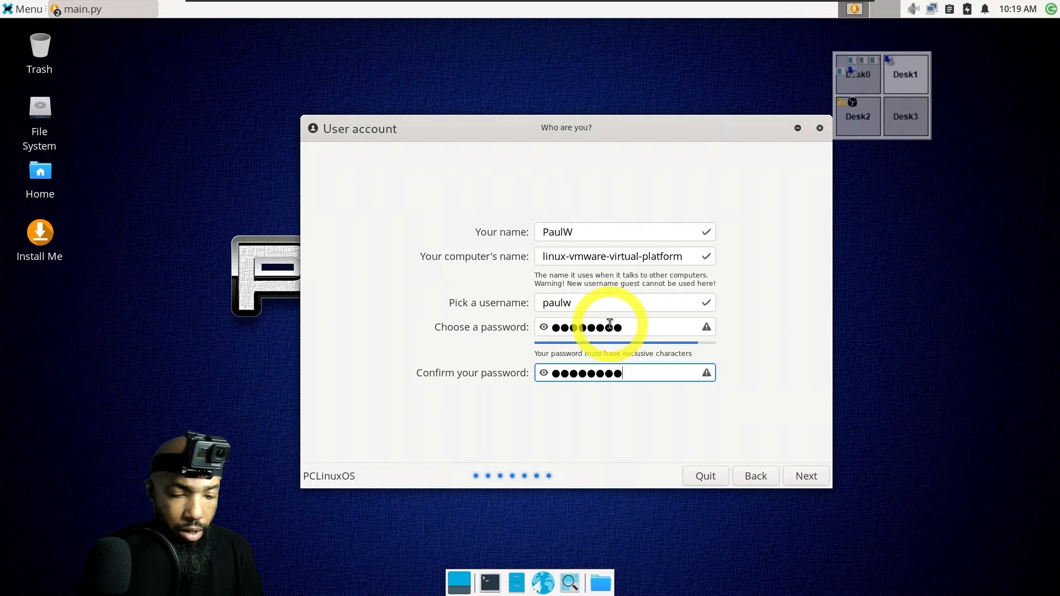
left_click(808, 474)
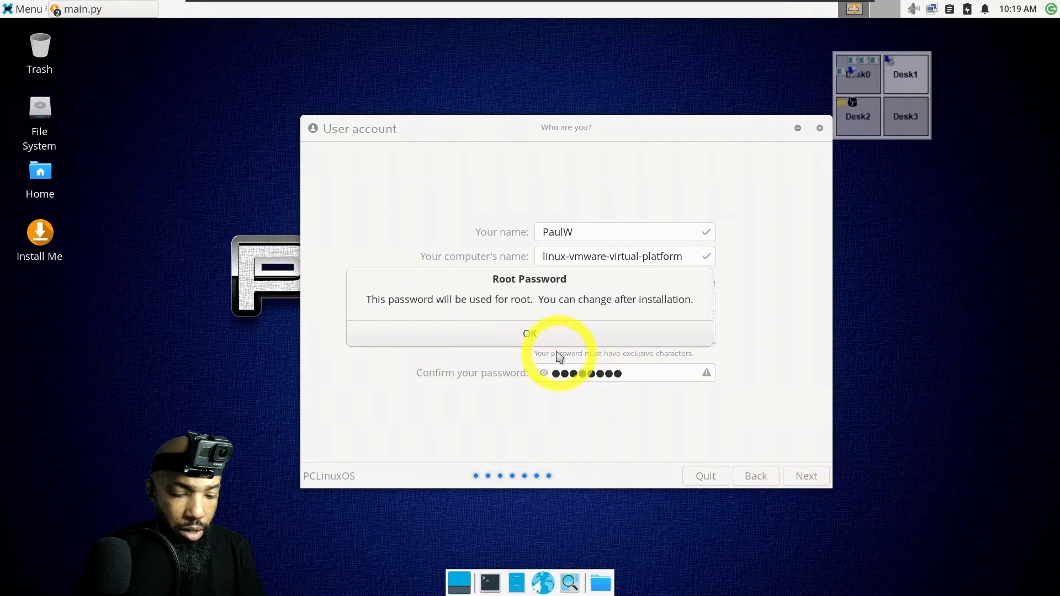
left_click(530, 335)
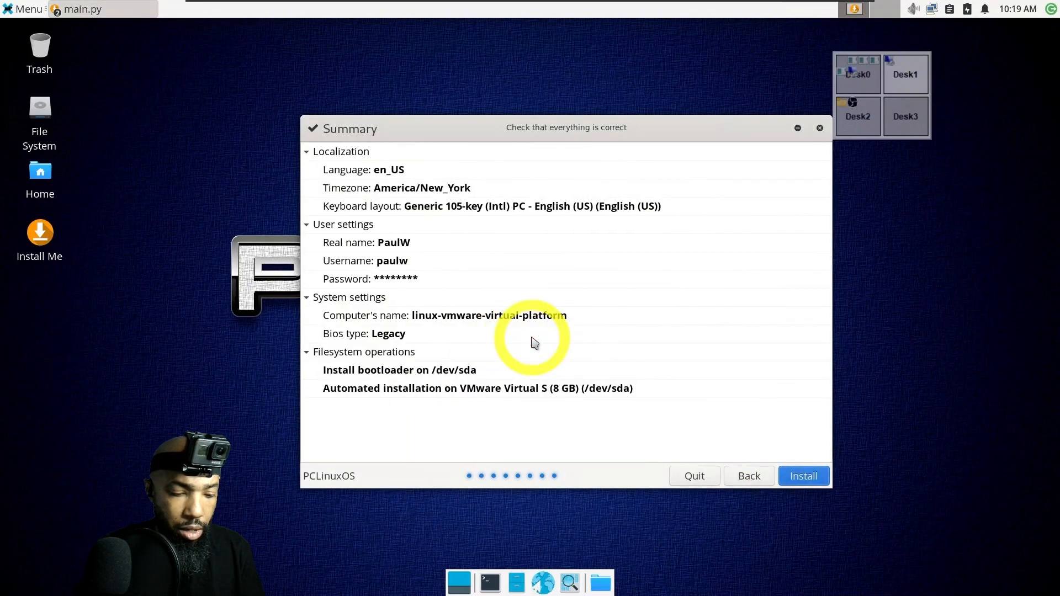
Run the installation and restart the computer into the PCLinuxOS (6.4.7-pclos1) 2023 boot entry.
left_click(790, 475)
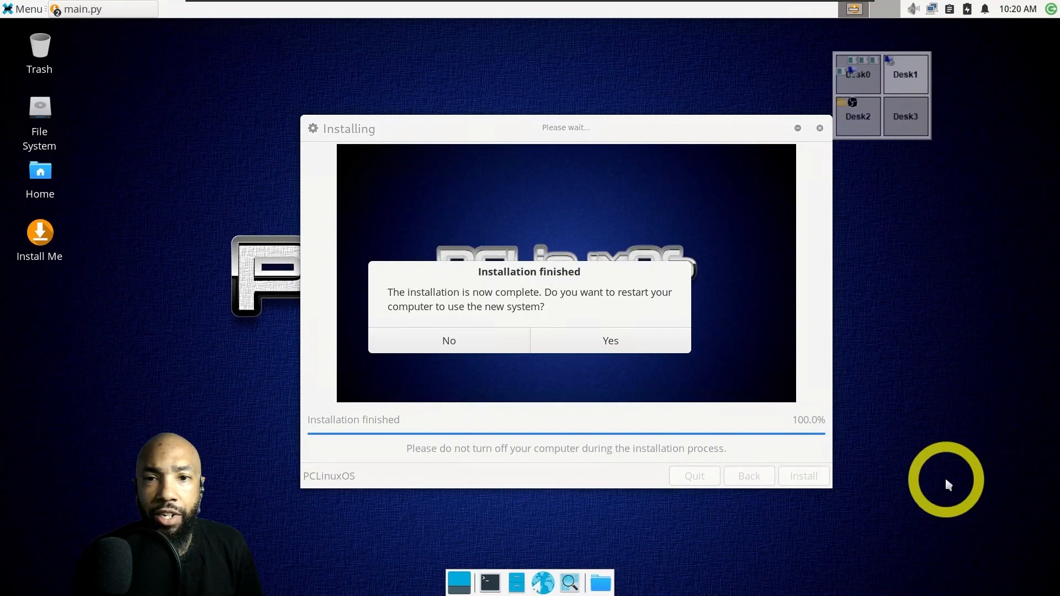
left_click(579, 337)
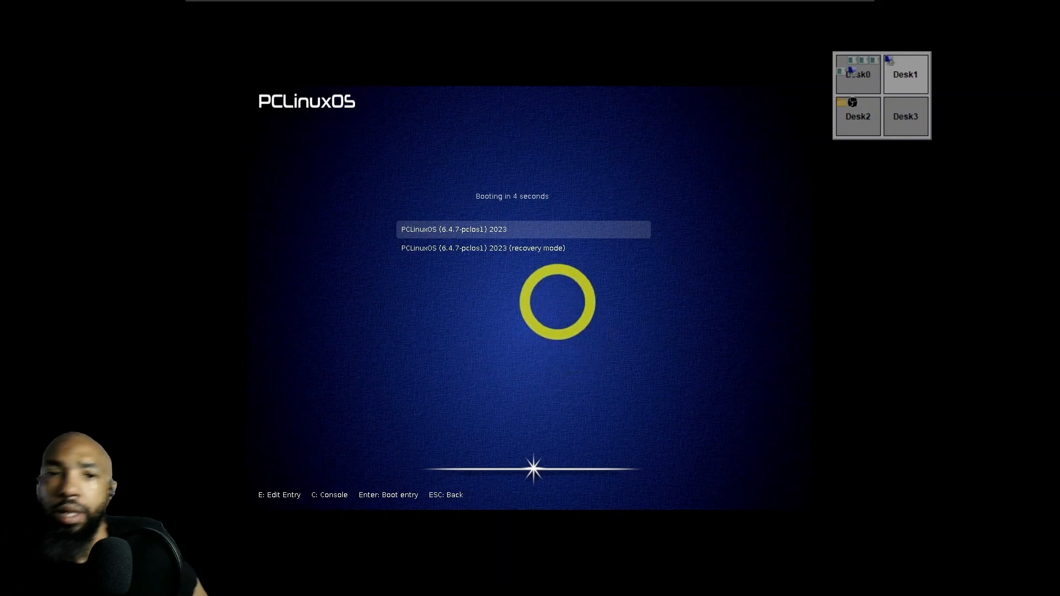
left_click(515, 225)
key("Return")
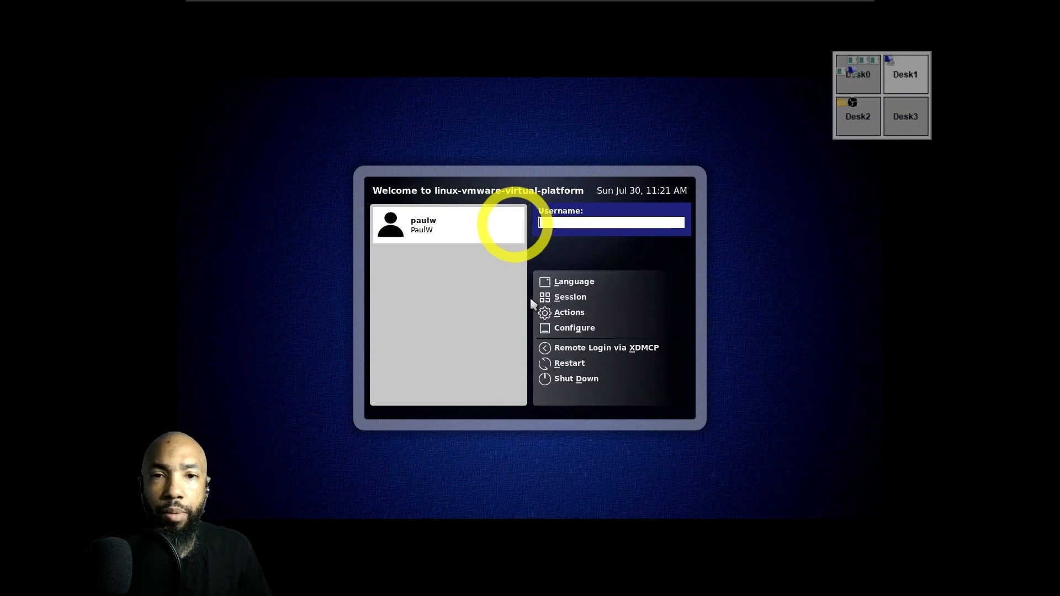
Log in to the installed system by selecting the created user and entering the account password.
left_click(454, 221)
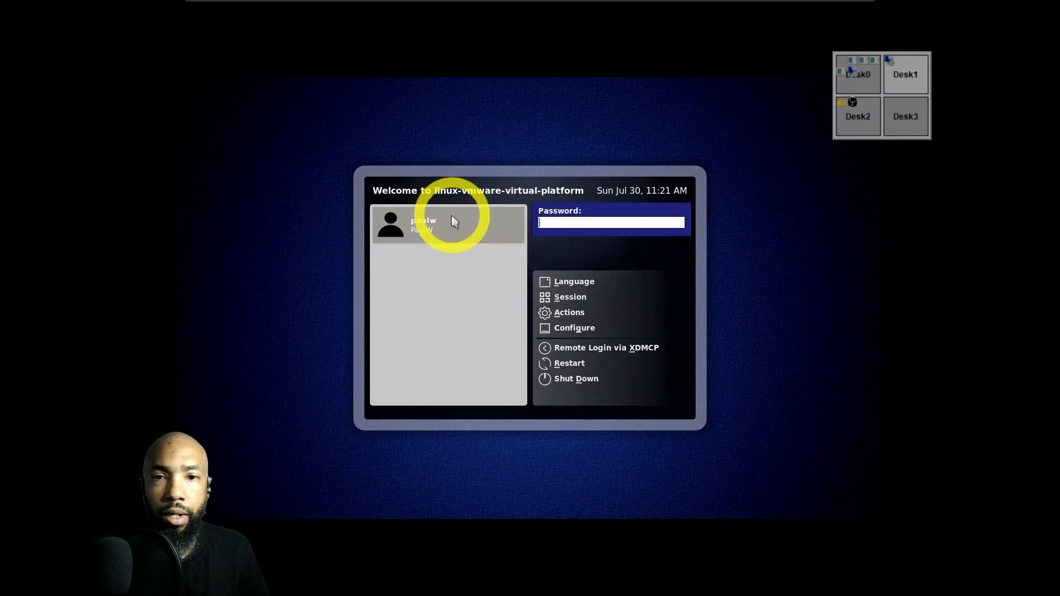
type("•••")
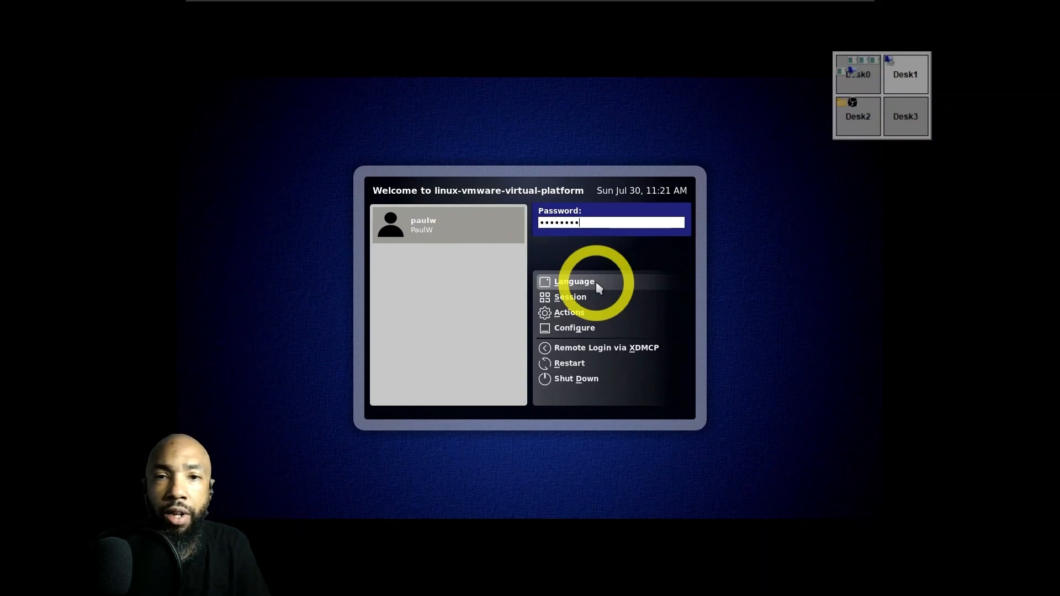
key("Return")
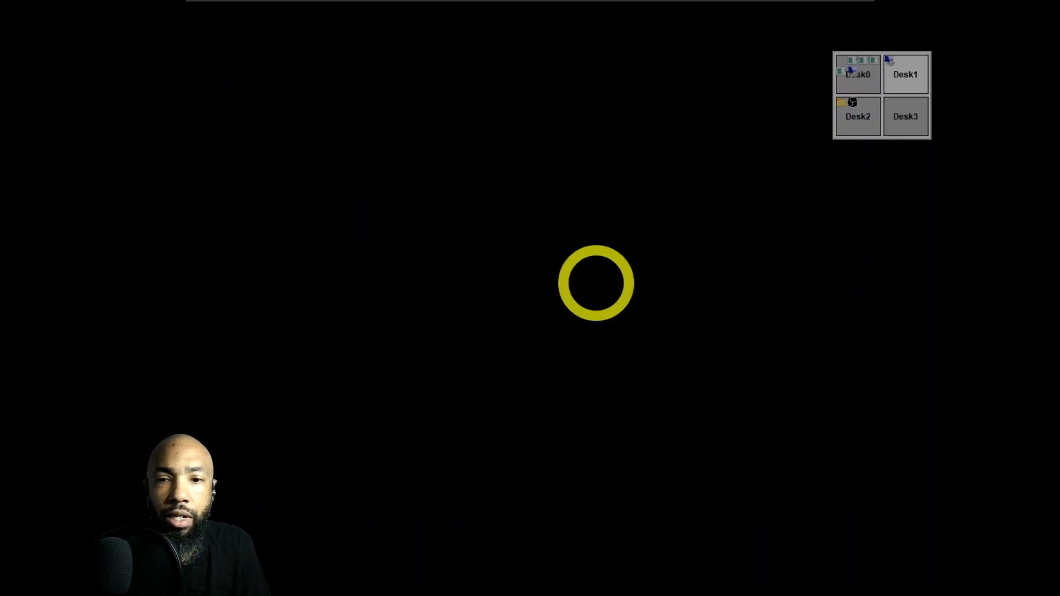
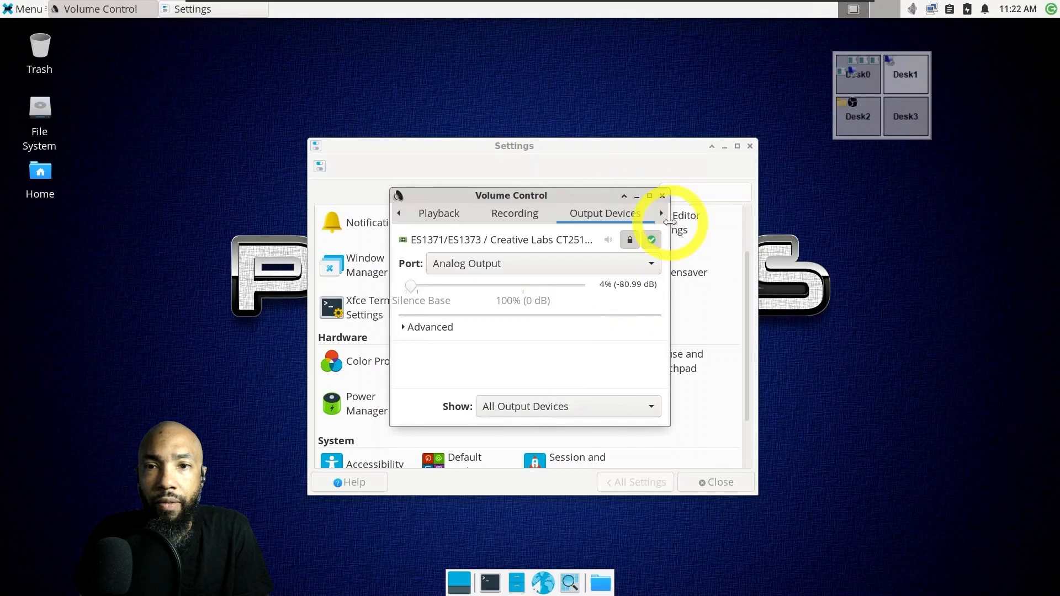
Widen the Volume Control window, check the output device's port choices and expand its advanced settings.
left_click_drag(669, 221, 955, 335)
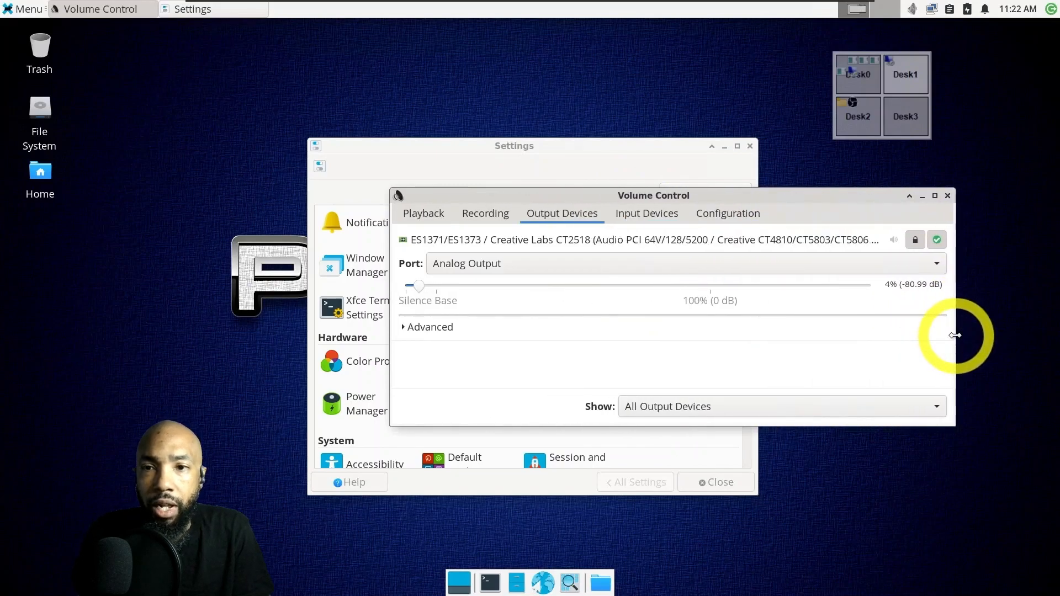
left_click(835, 266)
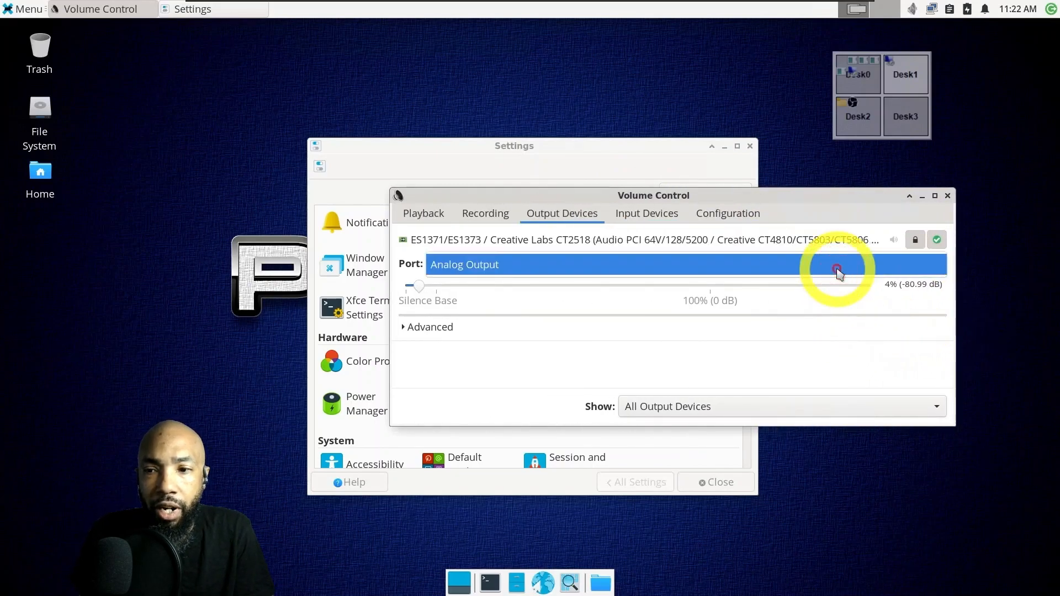
left_click(839, 268)
left_click(941, 267)
left_click(942, 269)
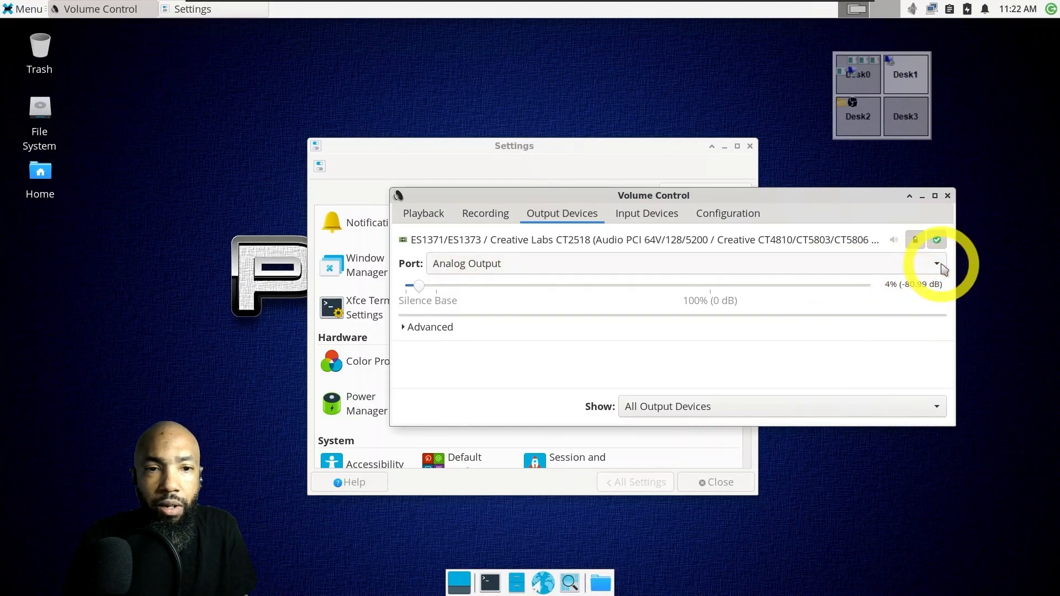
left_click(403, 331)
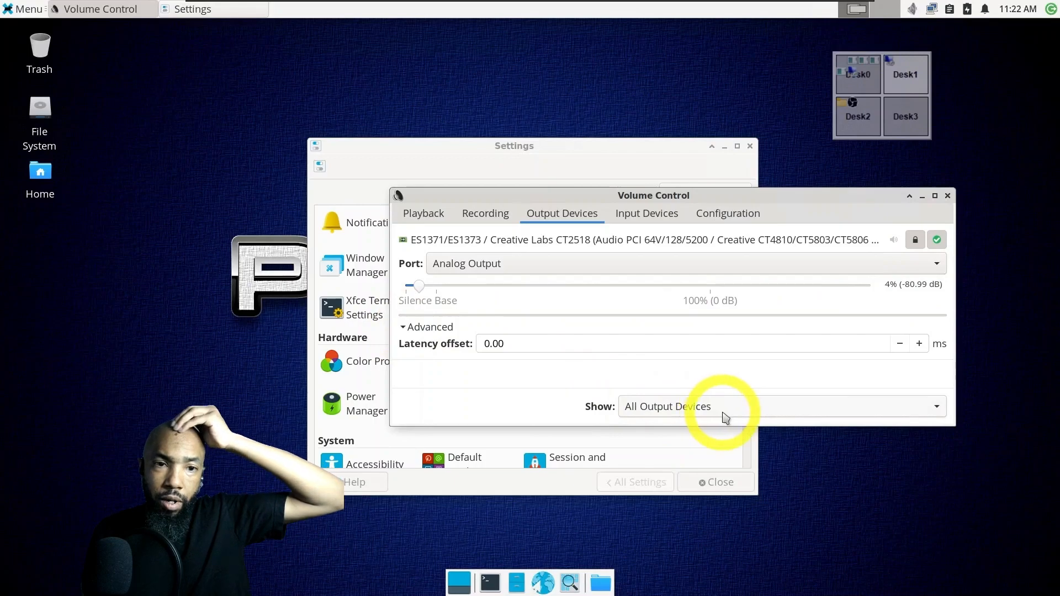
Try the Virtual Output Devices filter, and set the output device list to show Hardware Output Devices.
left_click(761, 415)
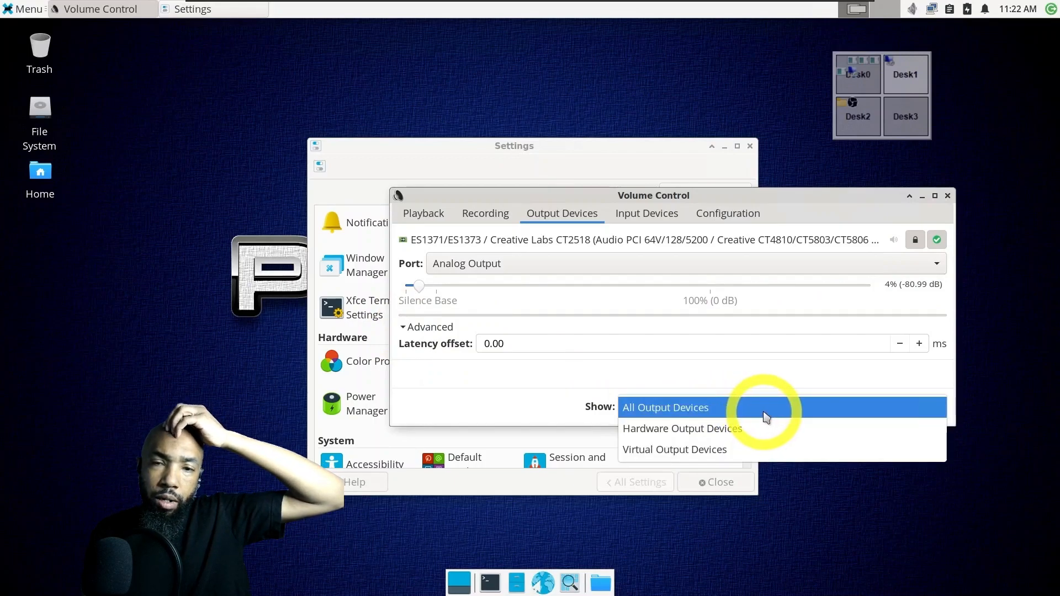
left_click(779, 449)
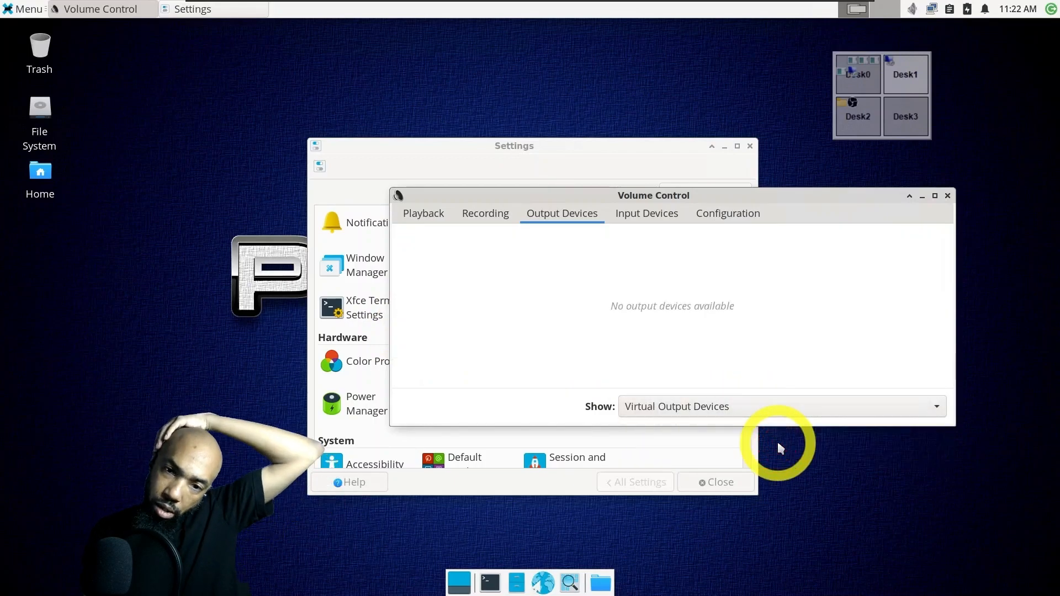
left_click(773, 412)
left_click(767, 384)
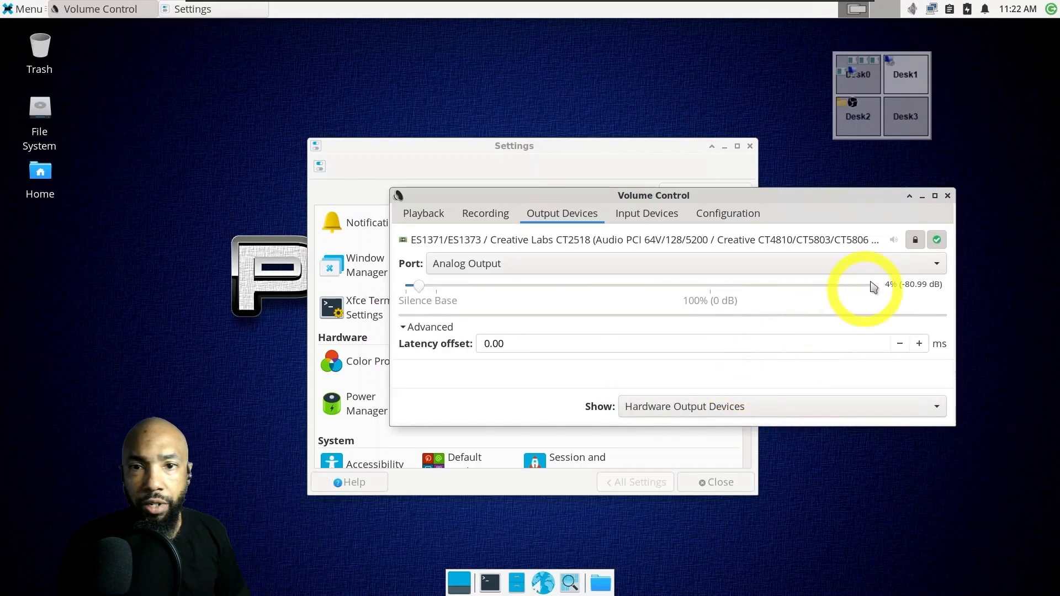
Unlock the output device's channels so Front Left and Front Right adjust separately, and keep the Analog Output port.
left_click(916, 242)
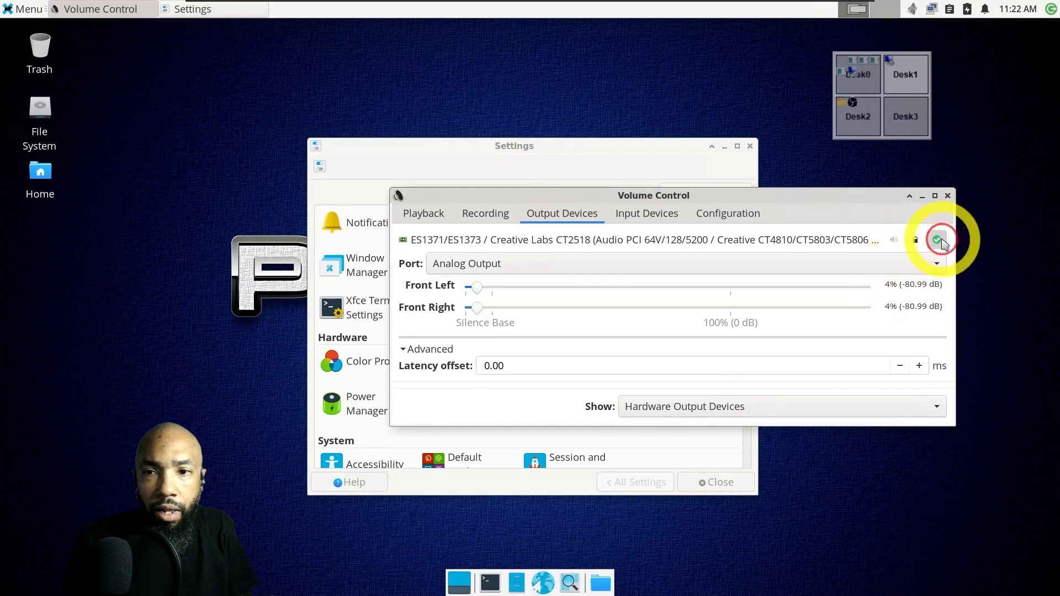
left_click(937, 264)
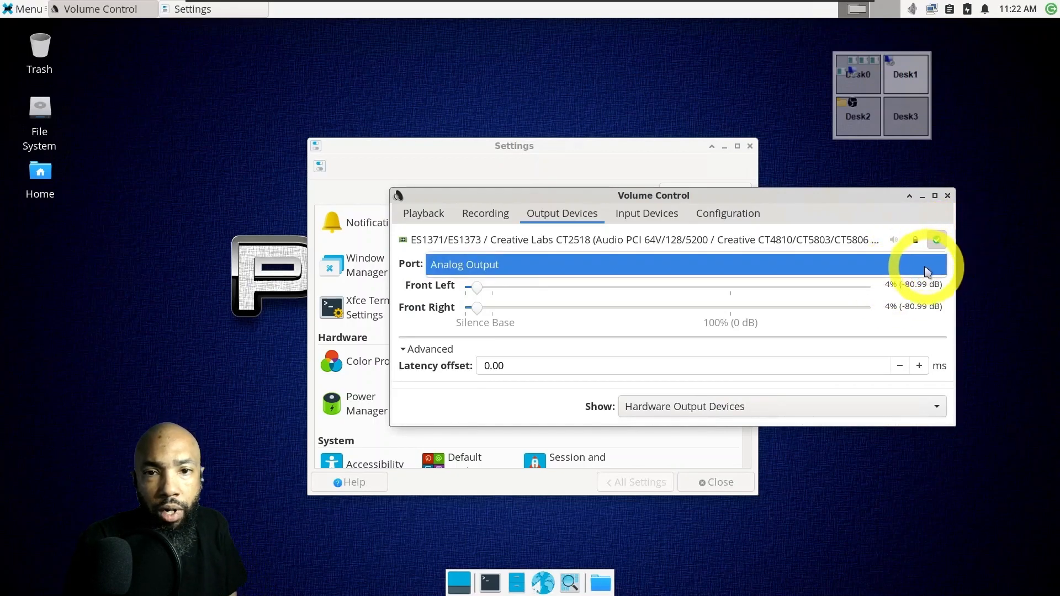
left_click(928, 266)
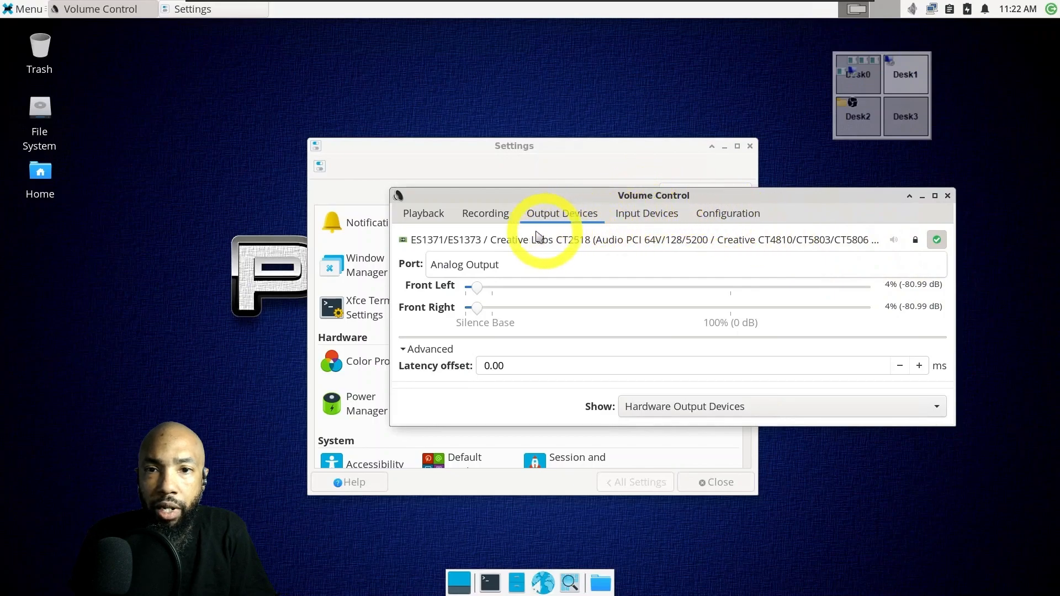
Review the playback, recording, output device and input device settings in Volume Control.
left_click(426, 216)
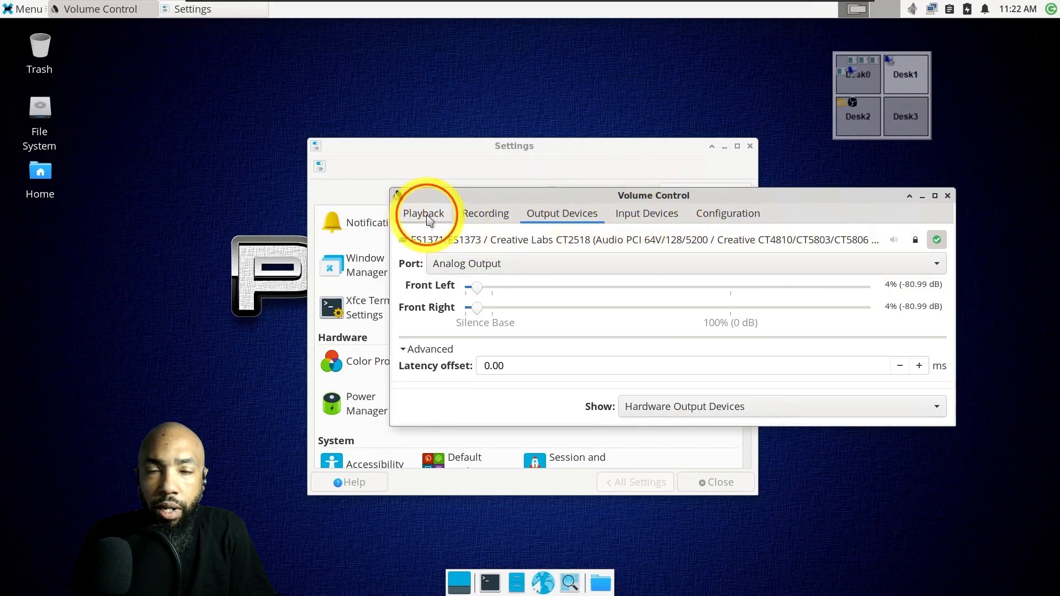
left_click(484, 218)
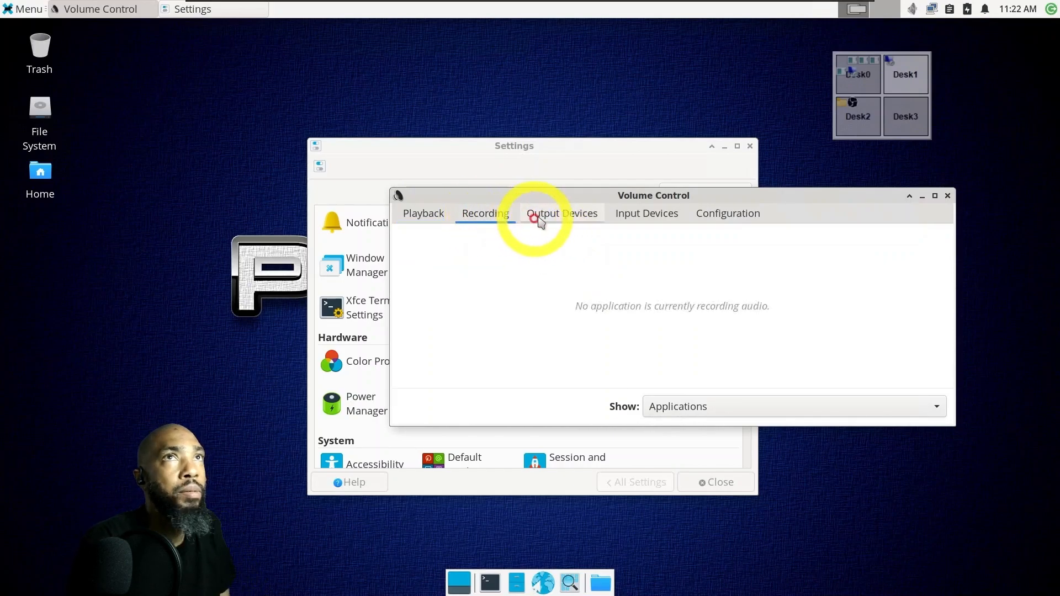
left_click(544, 217)
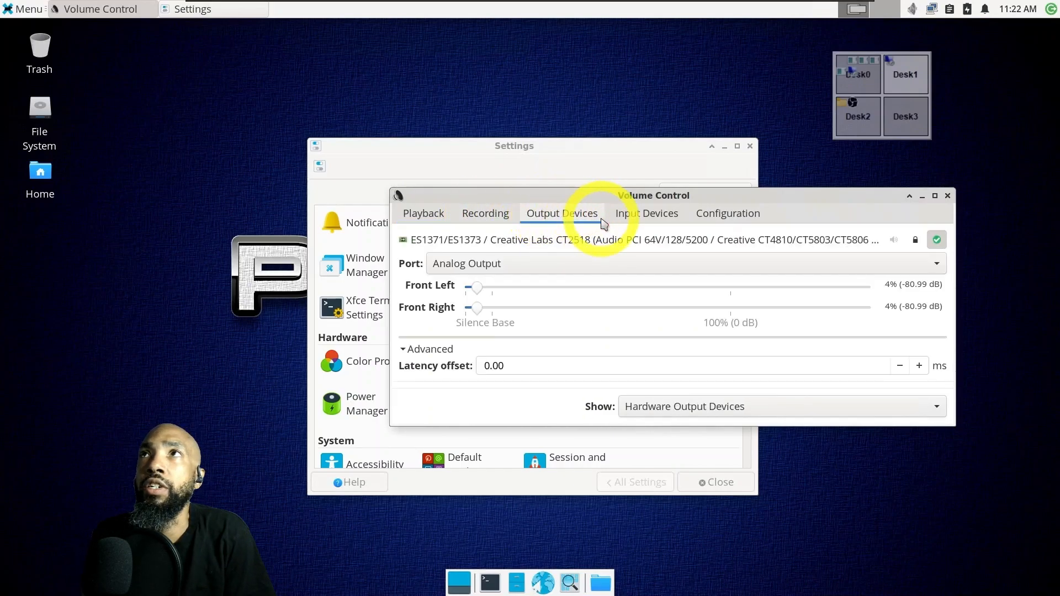
left_click(664, 217)
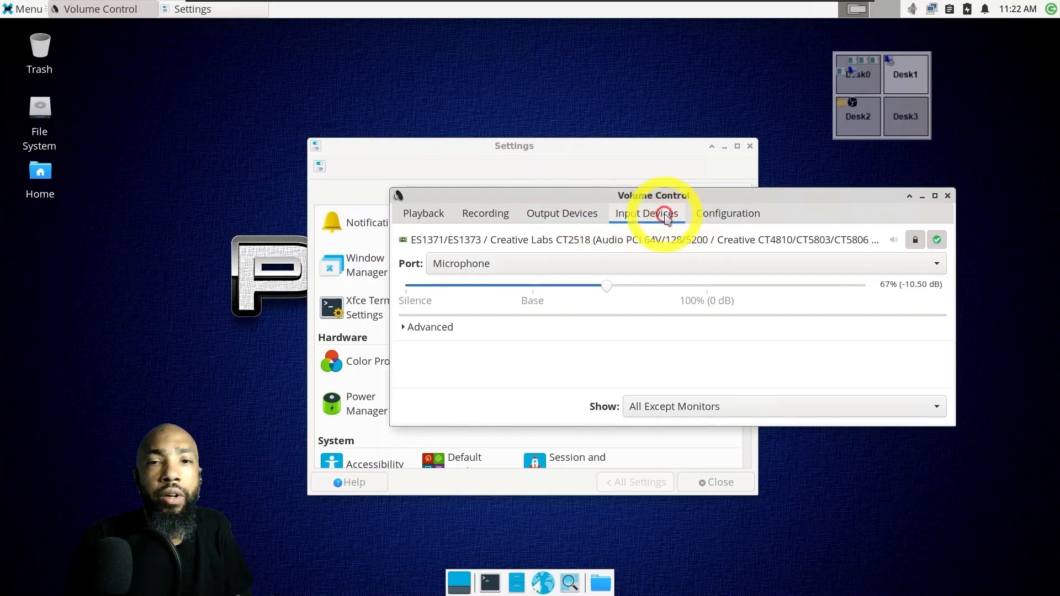
Set the sound card's profile to Analog Stereo Output and close the Volume Control and Settings windows.
left_click(722, 217)
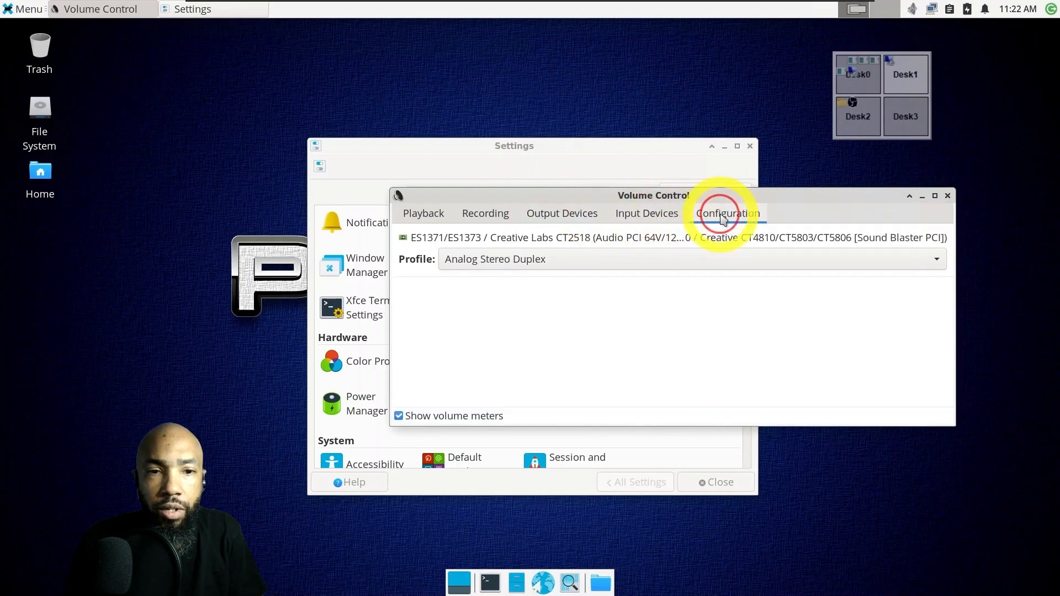
left_click(747, 258)
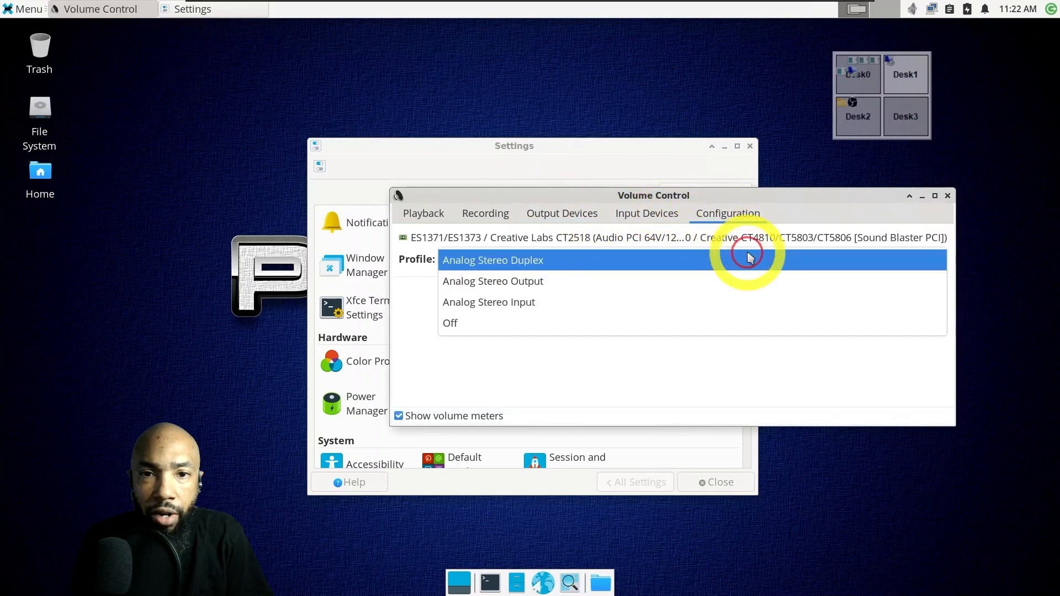
left_click(730, 285)
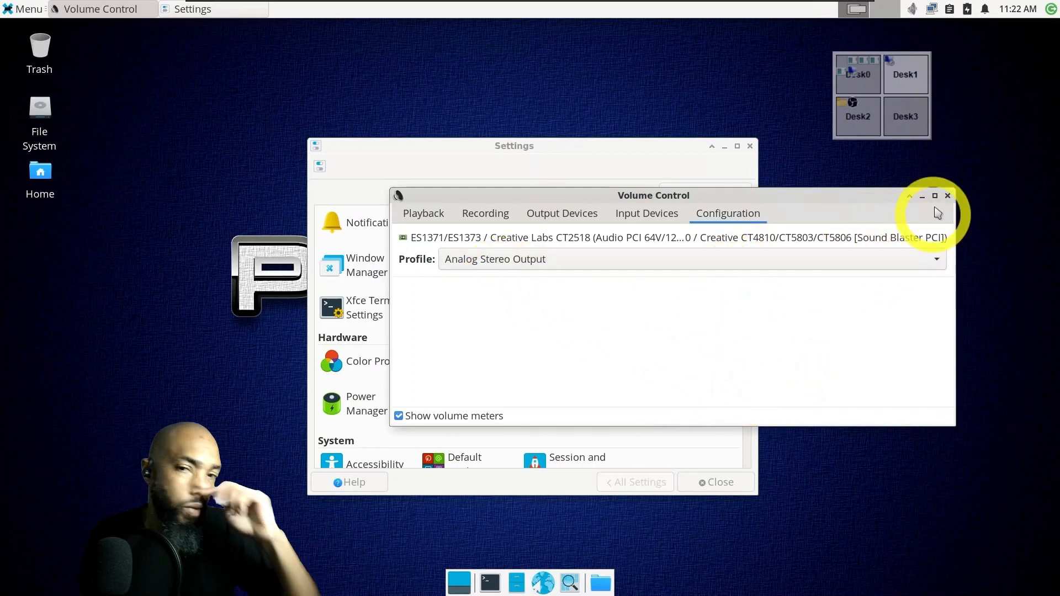
left_click(948, 196)
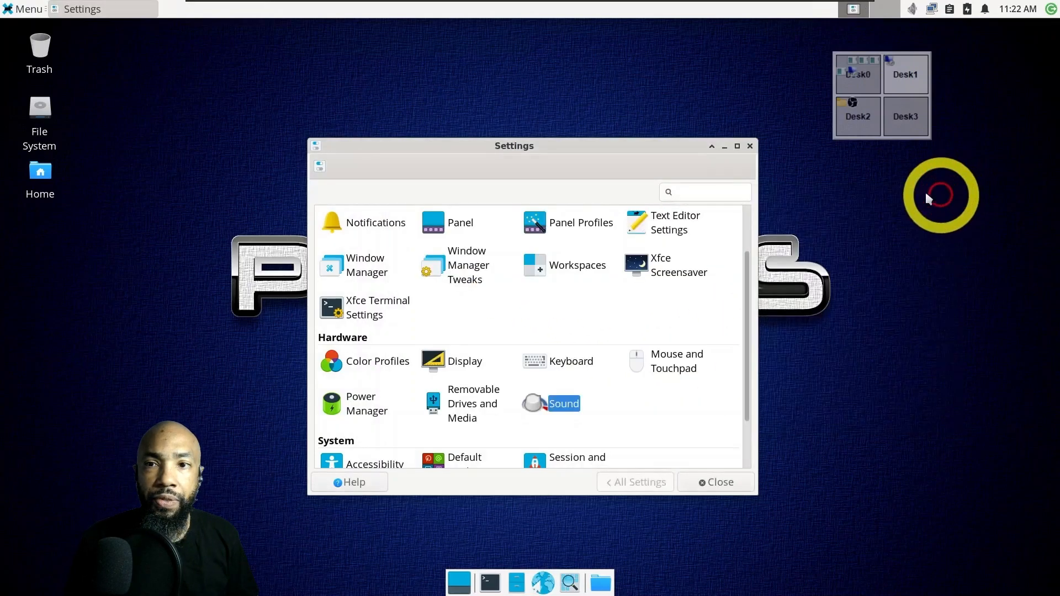
left_click(749, 146)
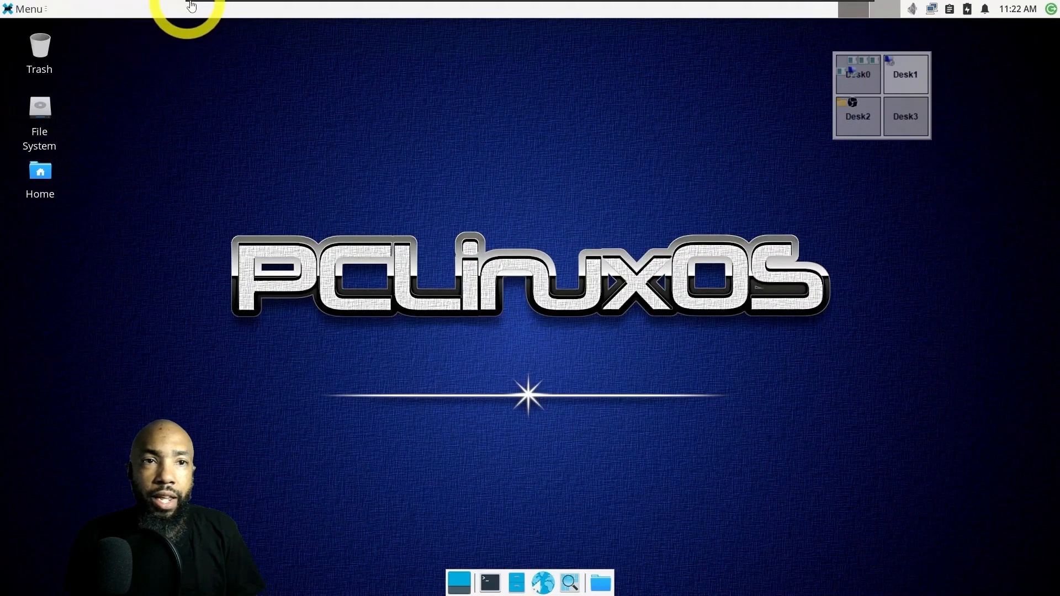
Connect the Sound Card removable device to the virtual machine in VMware Player.
mouse_move(230, 6)
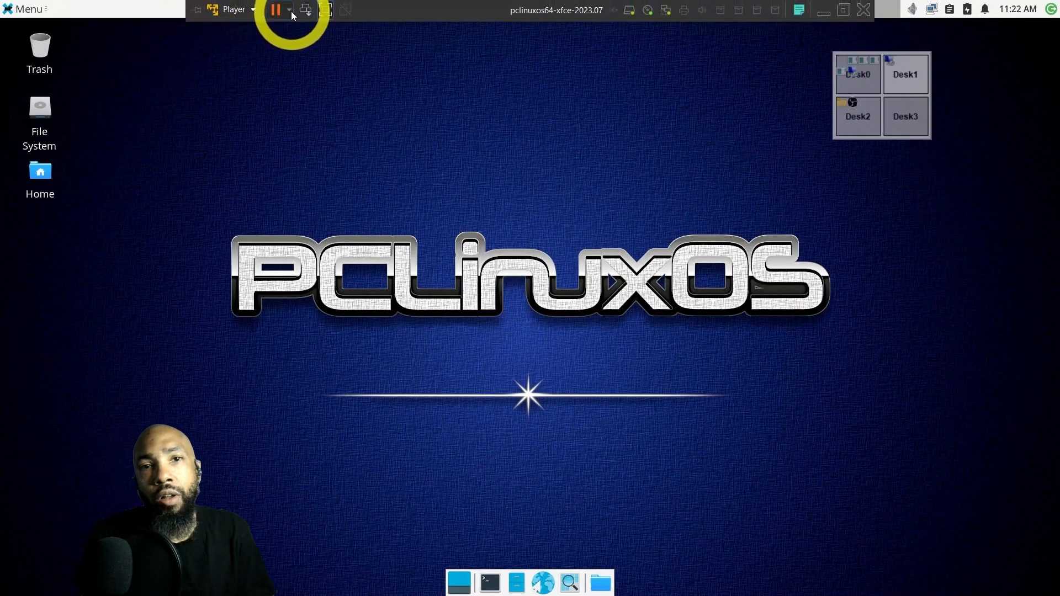
left_click(252, 11)
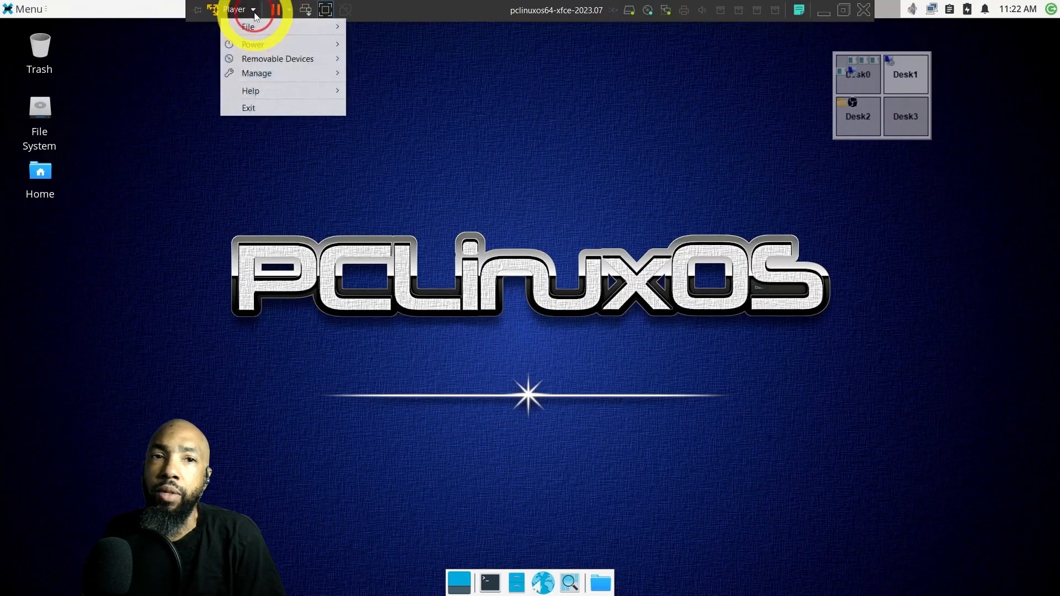
mouse_move(262, 49)
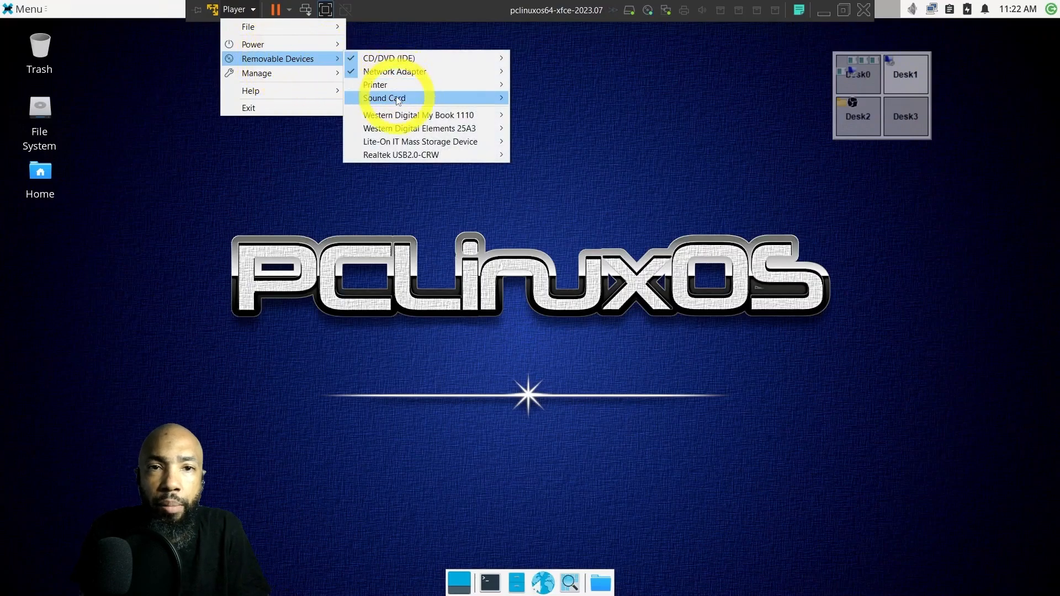
mouse_move(397, 101)
left_click(562, 101)
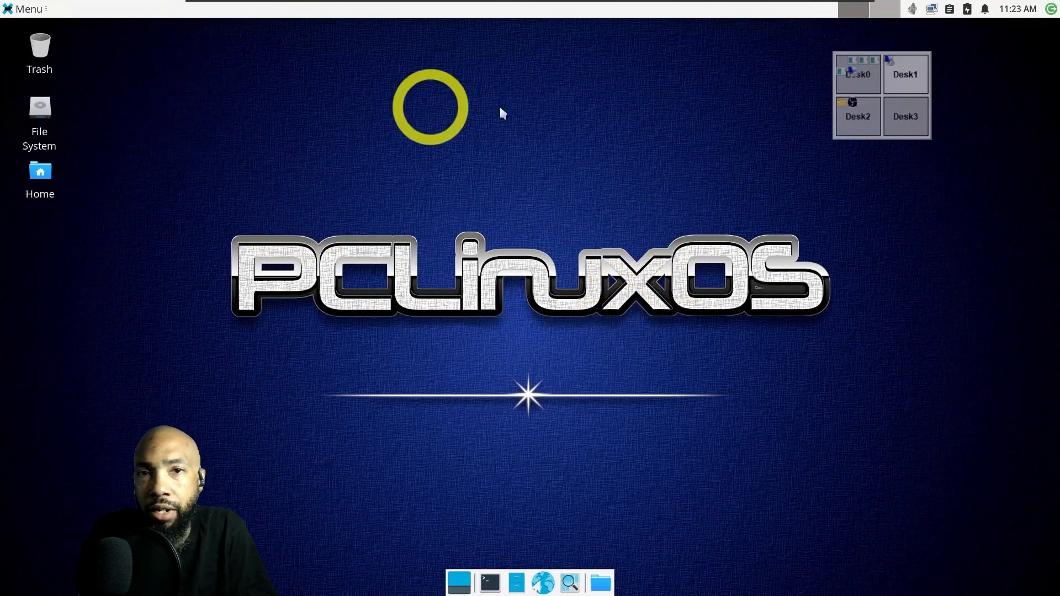
Restart the system into the PCLinuxOS (6.4.7-pclos1) 2023 boot entry and log back in with the account password.
left_click(1052, 10)
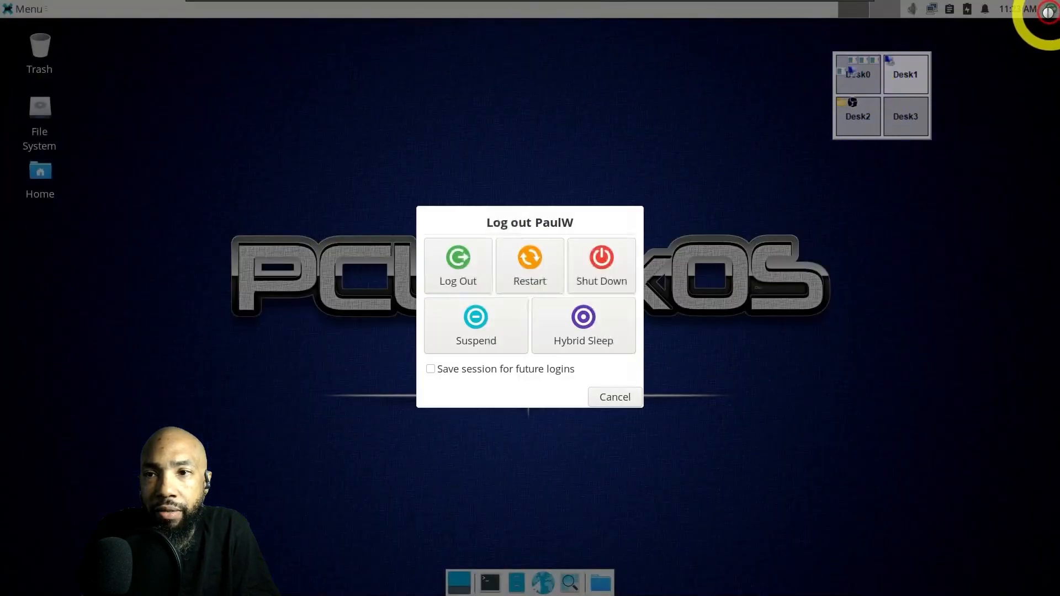
left_click(530, 283)
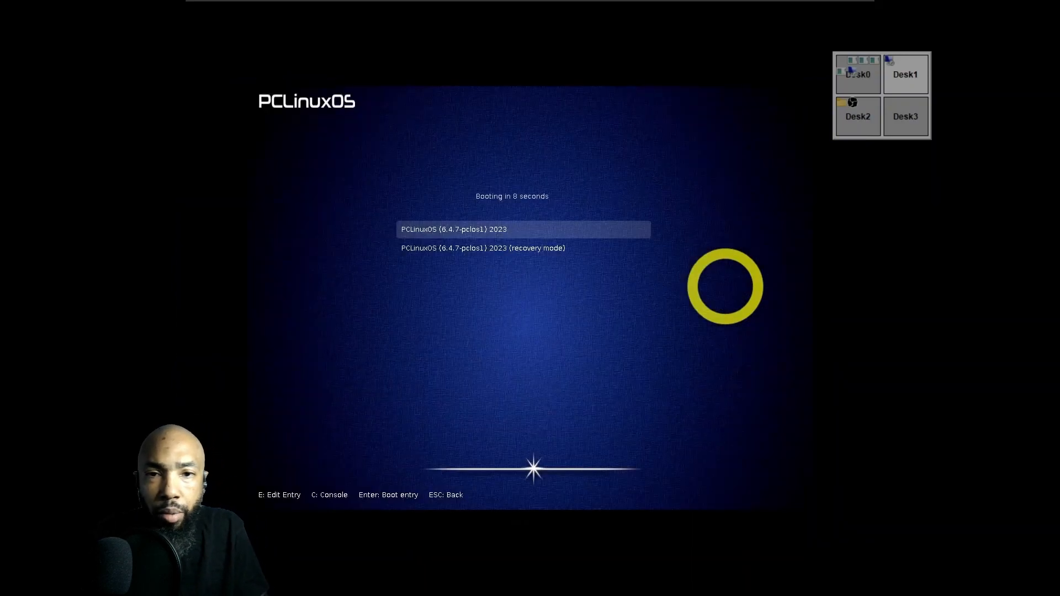
key("Return")
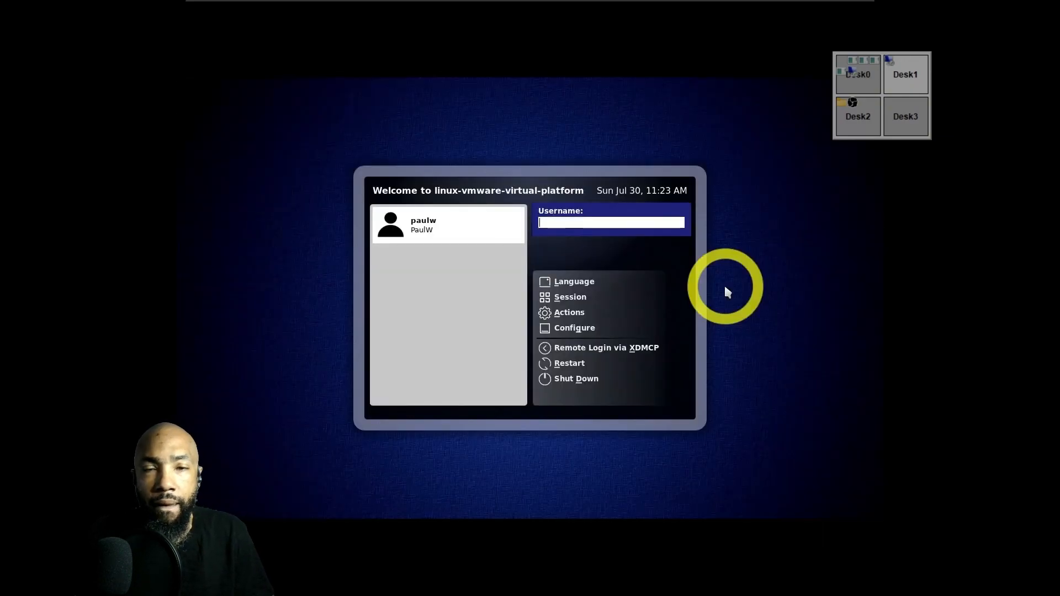
left_click(442, 233)
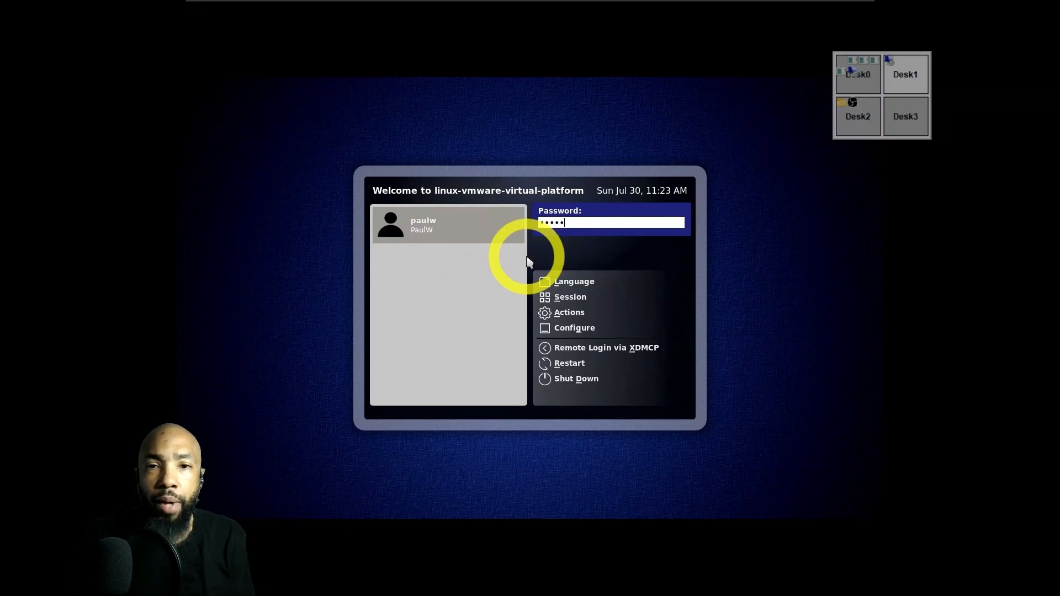
key("Return")
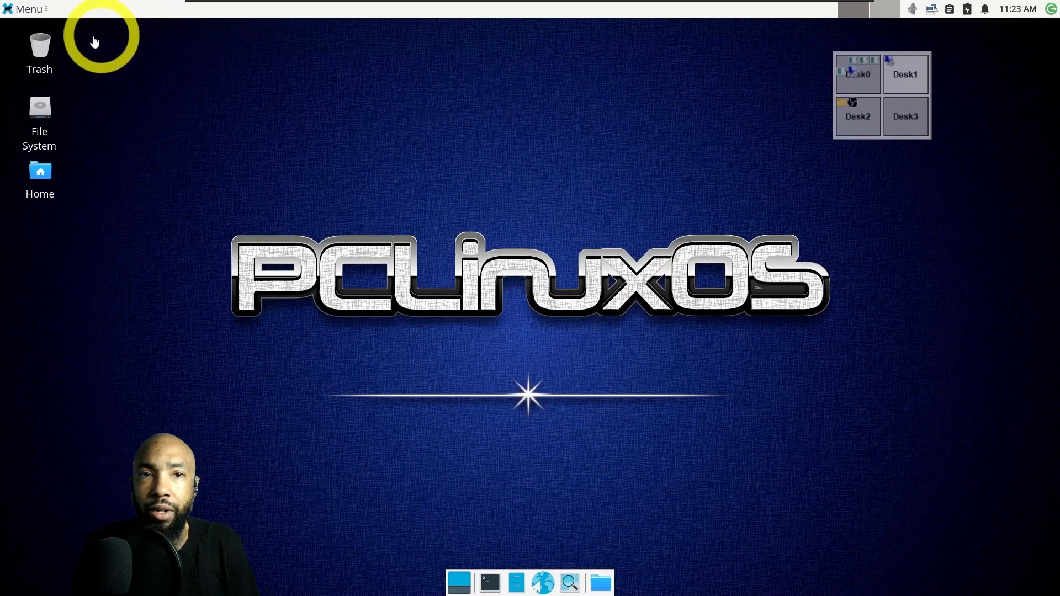
Reopen the Sound settings from the Settings Manager and keep the output list on Hardware Output Devices.
left_click(11, 12)
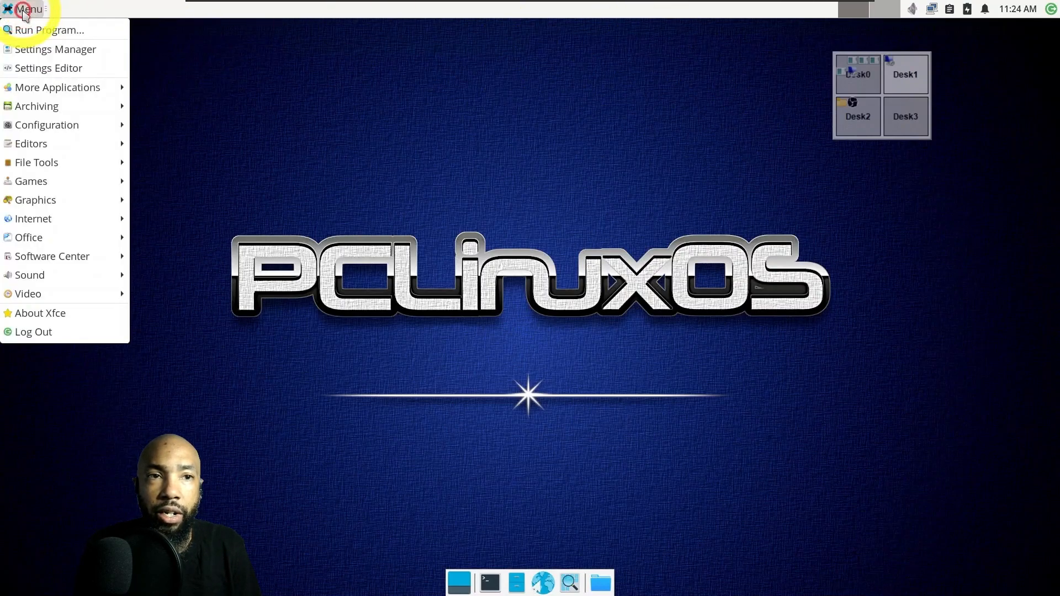
left_click(64, 53)
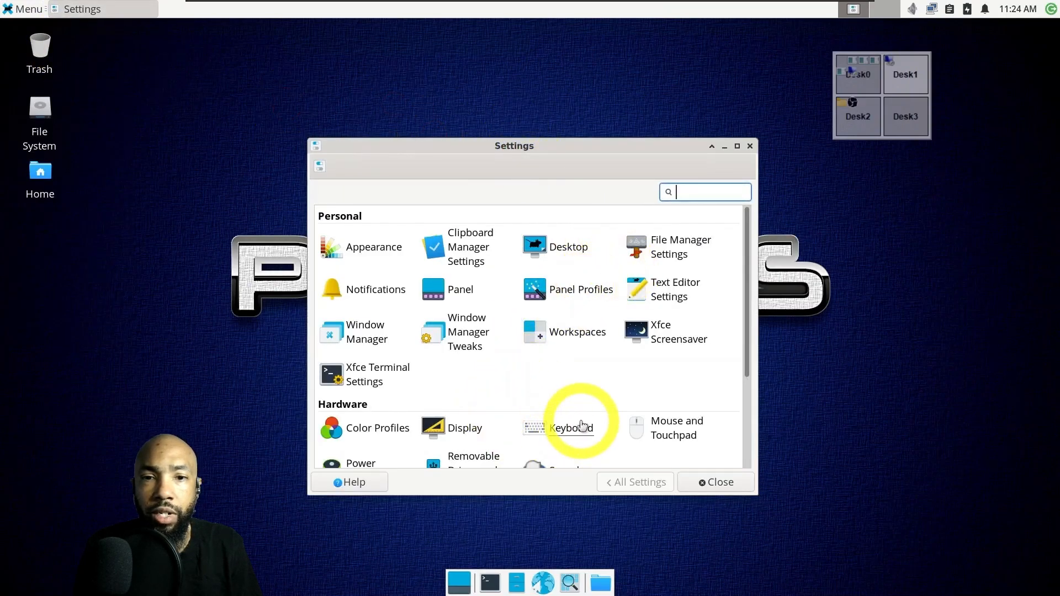
scroll(581, 425, "down", 5)
left_click(550, 345)
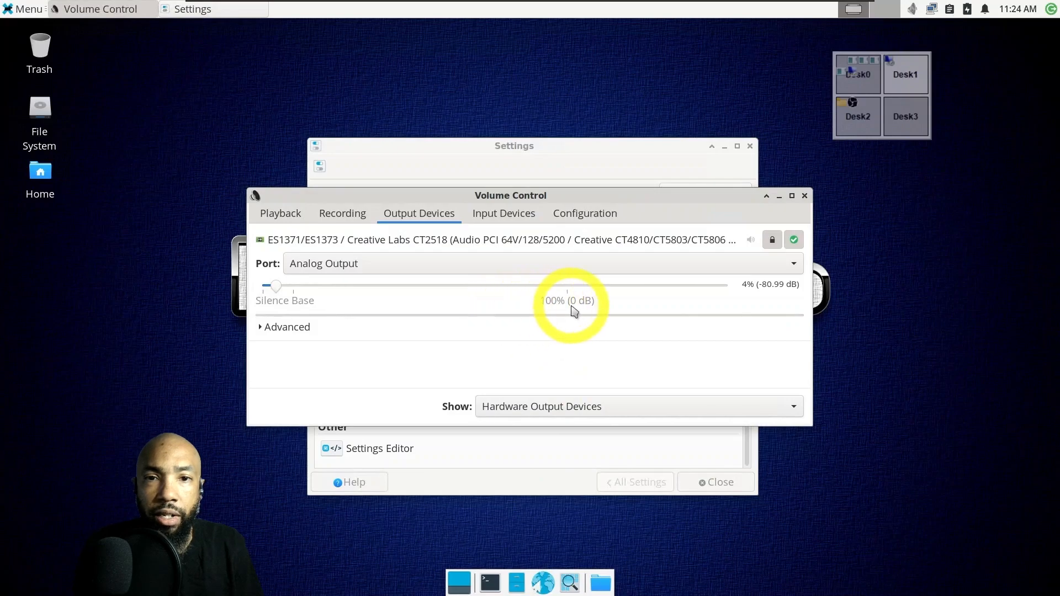
left_click(610, 414)
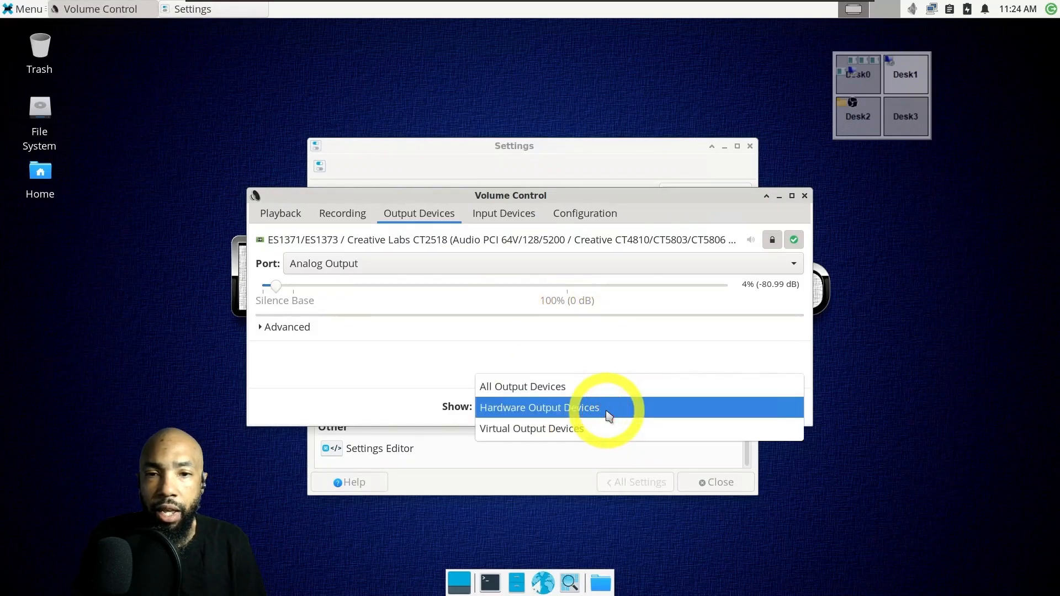
left_click(587, 404)
Check the sound card's available profiles and keep Analog Stereo Output selected.
left_click(581, 213)
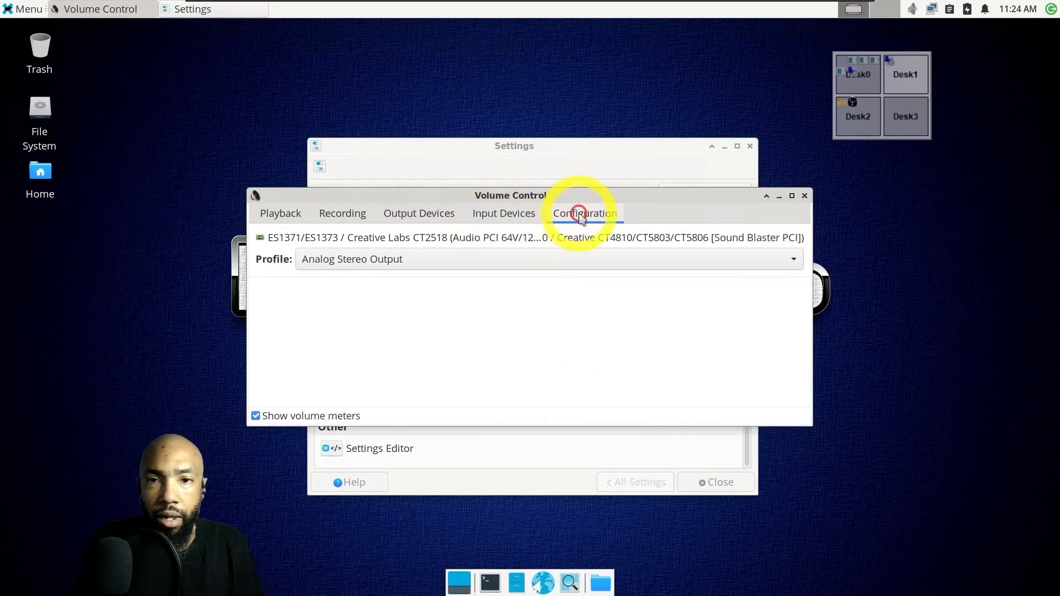
left_click(625, 265)
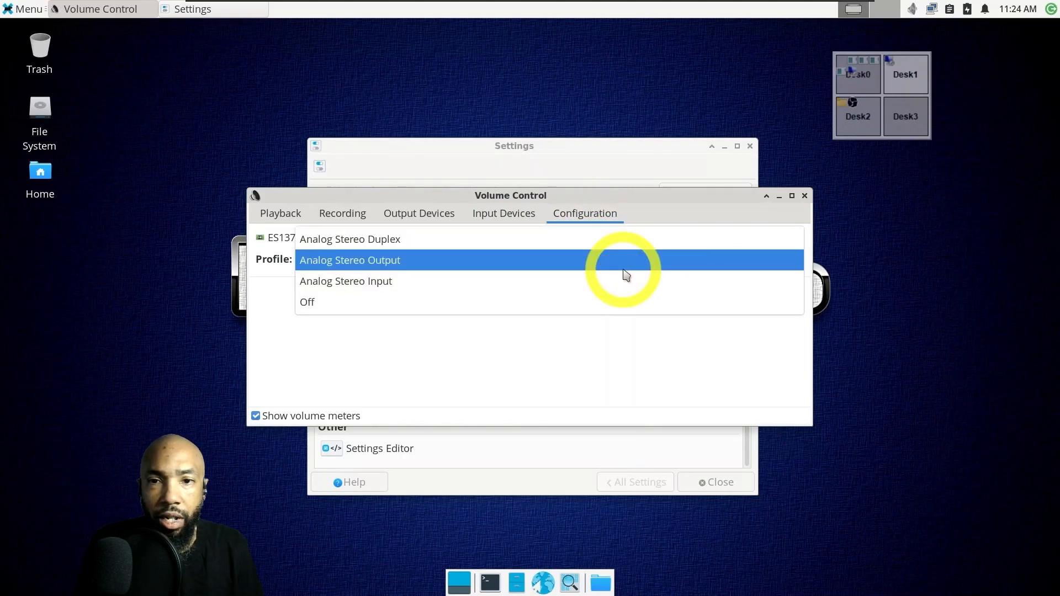
left_click(625, 270)
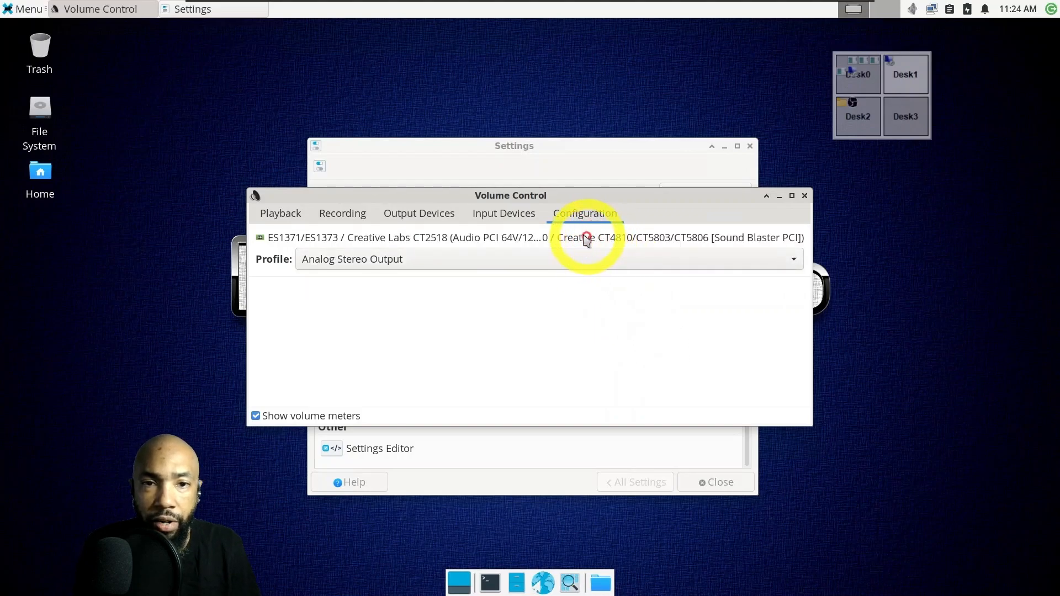
Review the input devices in Volume Control, checking the virtual ones and listing All Input Devices.
left_click(512, 216)
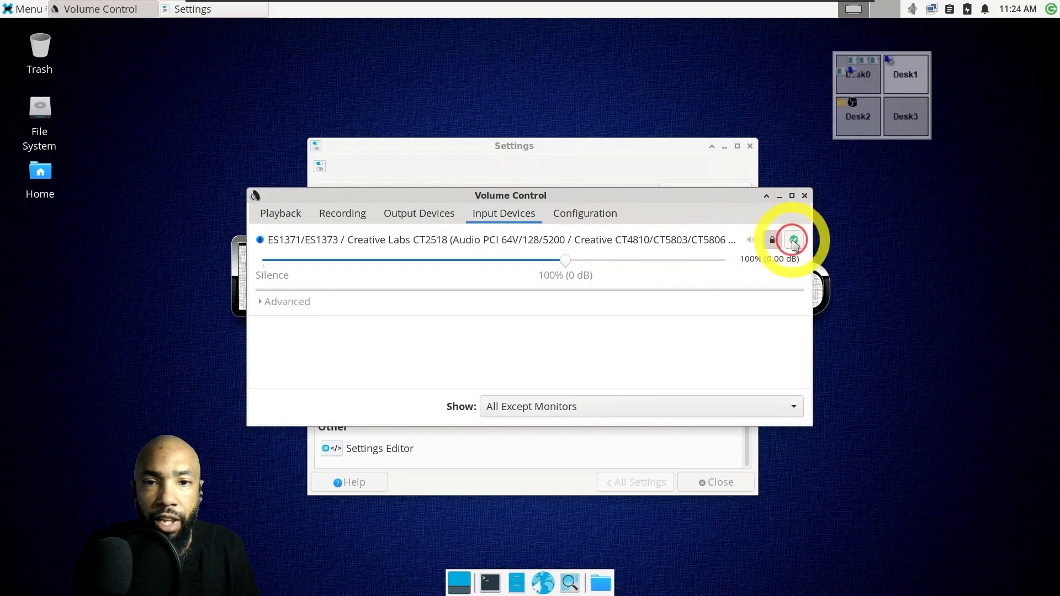
left_click_drag(601, 264, 568, 265)
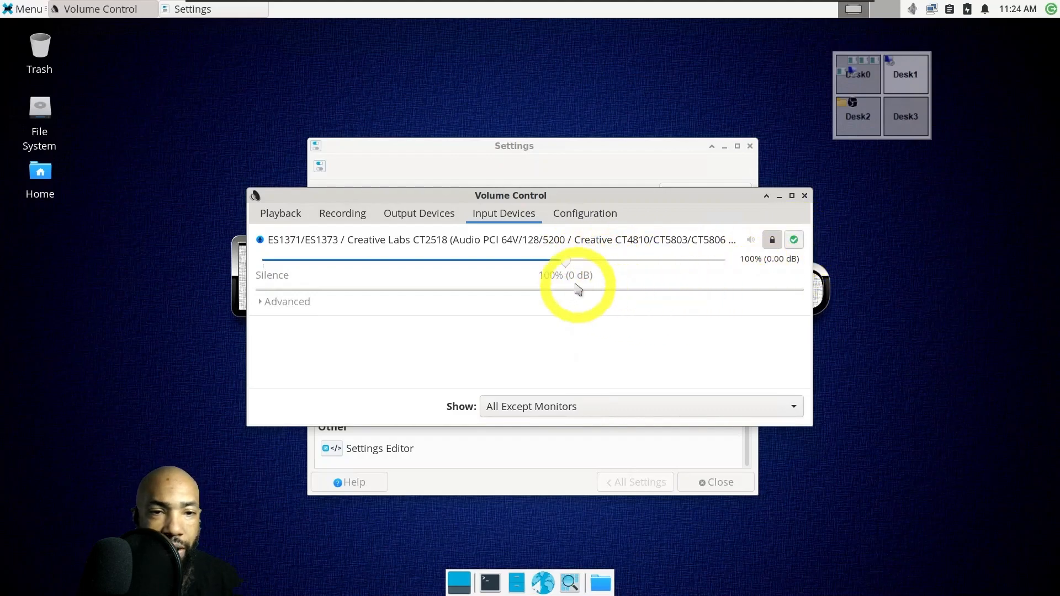
left_click(605, 410)
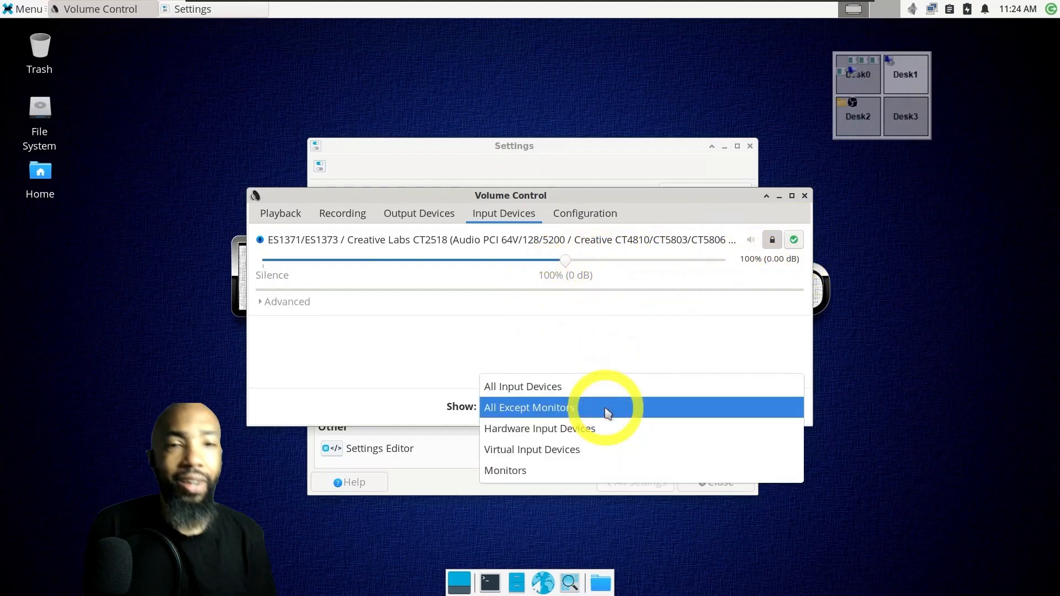
left_click(609, 449)
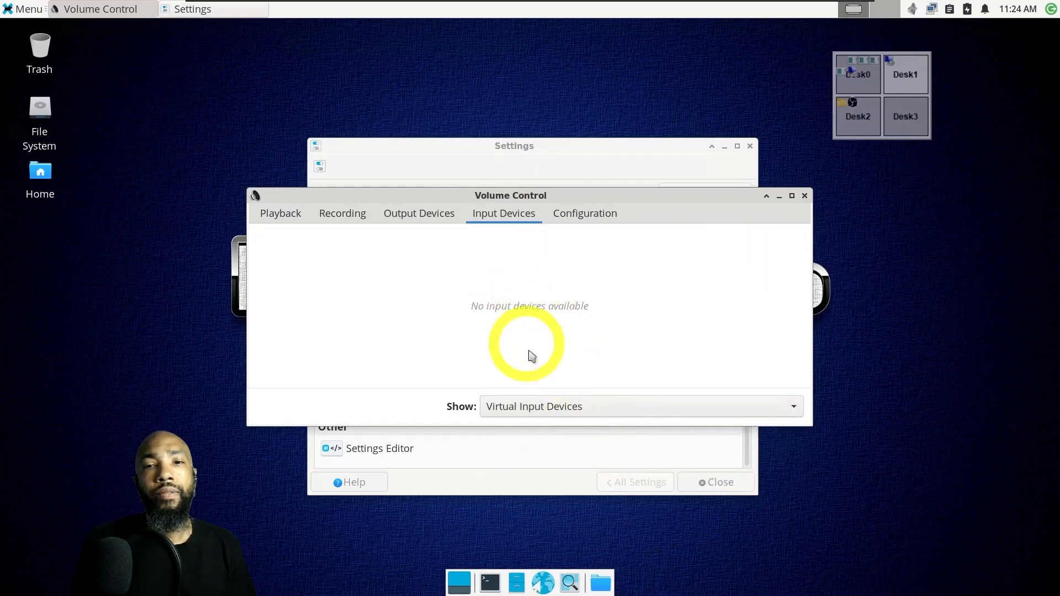
left_click(550, 415)
left_click(568, 345)
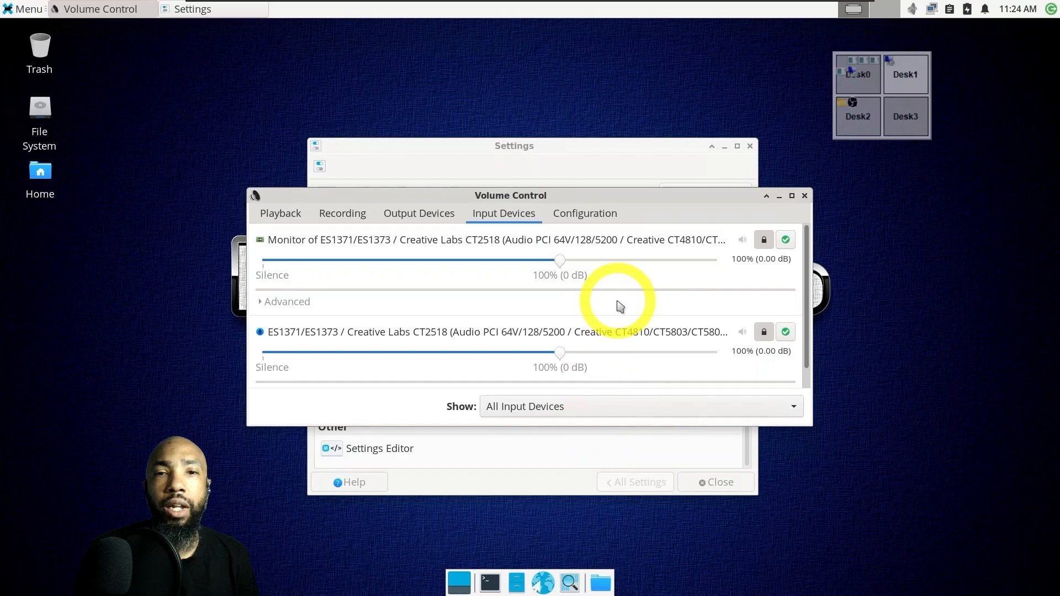
scroll(620, 306, "down", 1)
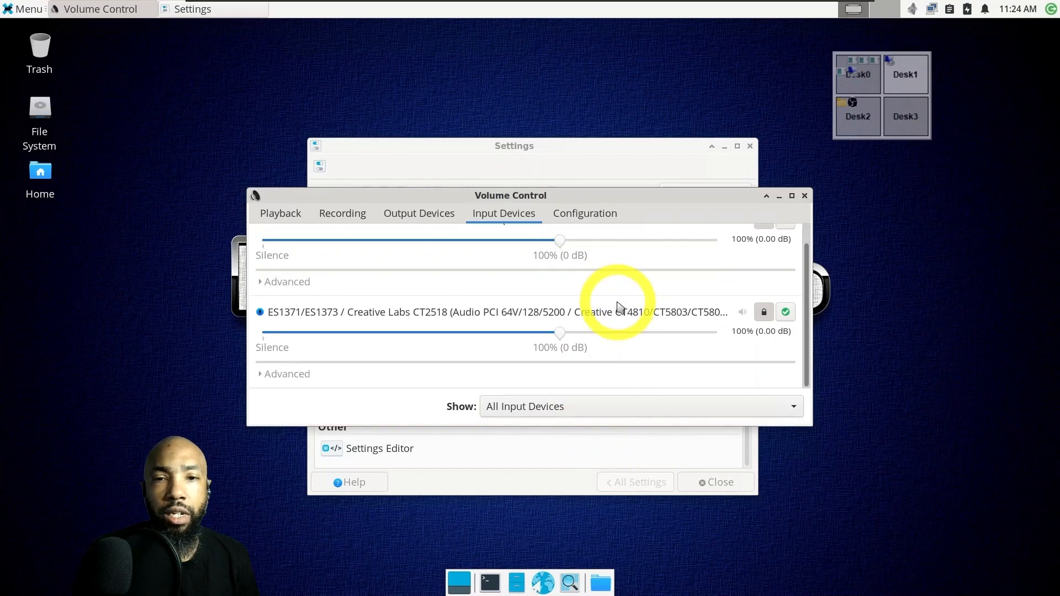
scroll(620, 307, "up", 1)
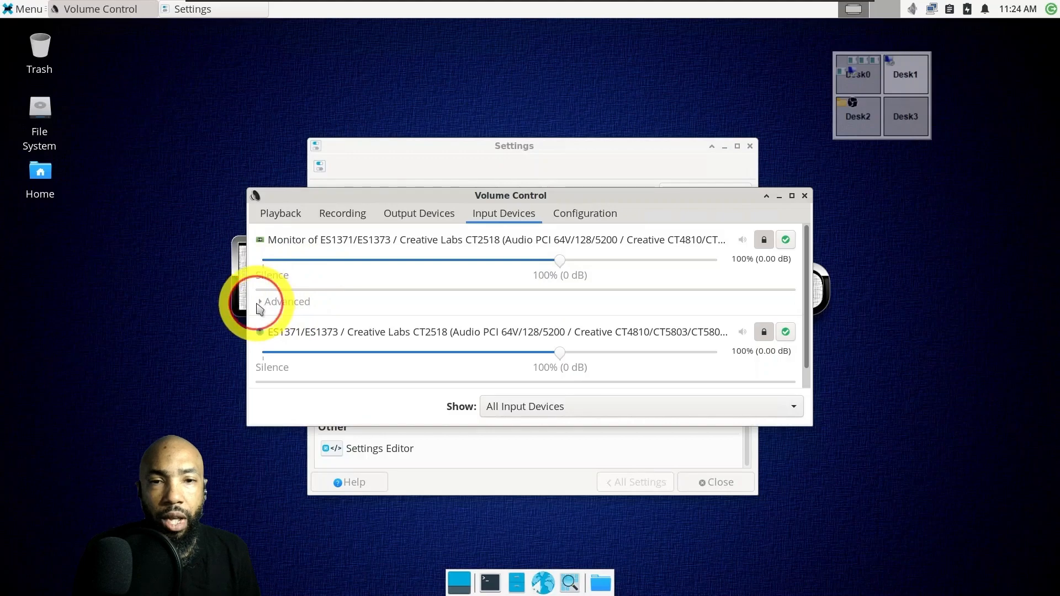
Try the Analog Stereo Duplex profile for the sound card and return it to Analog Stereo Output.
left_click(583, 216)
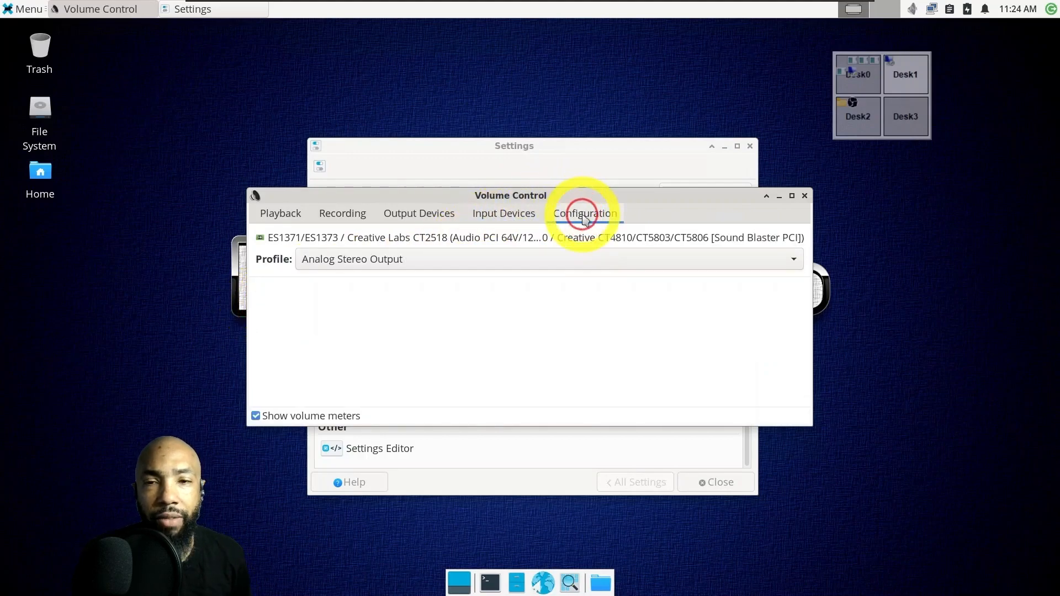
left_click(563, 263)
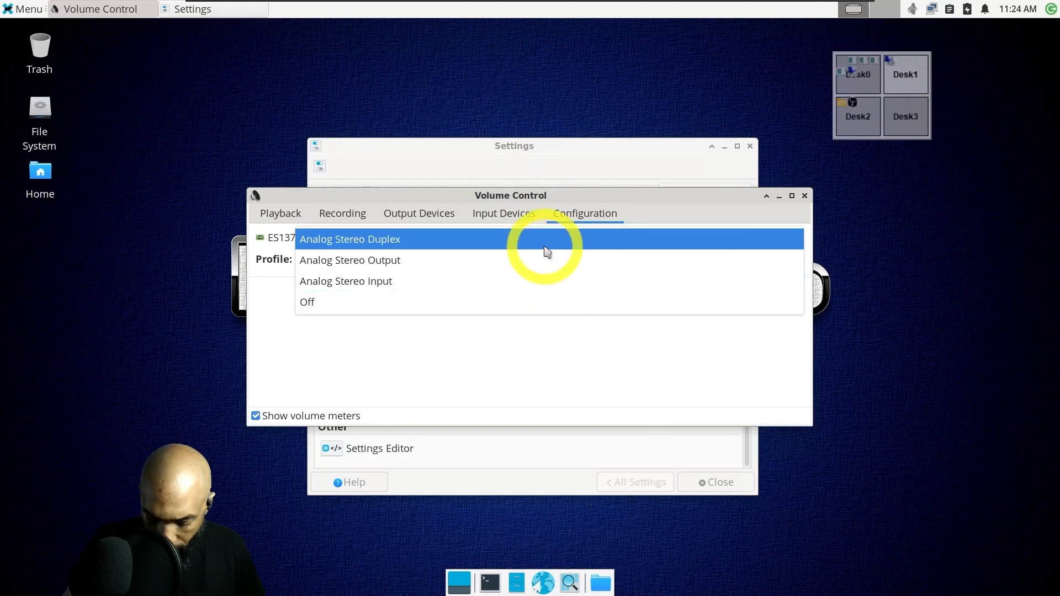
left_click(545, 241)
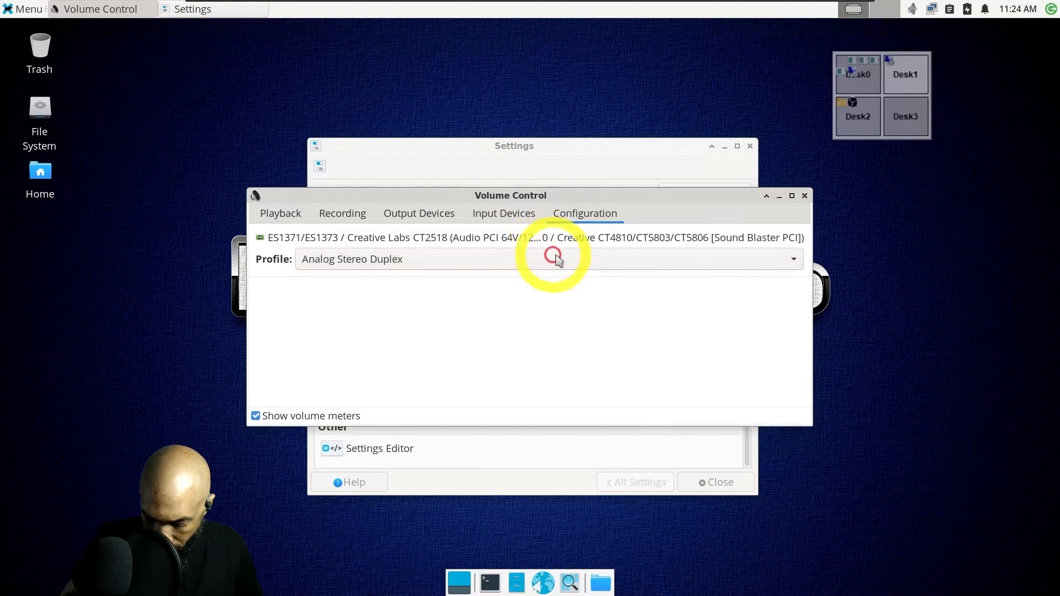
left_click(600, 262)
left_click(585, 280)
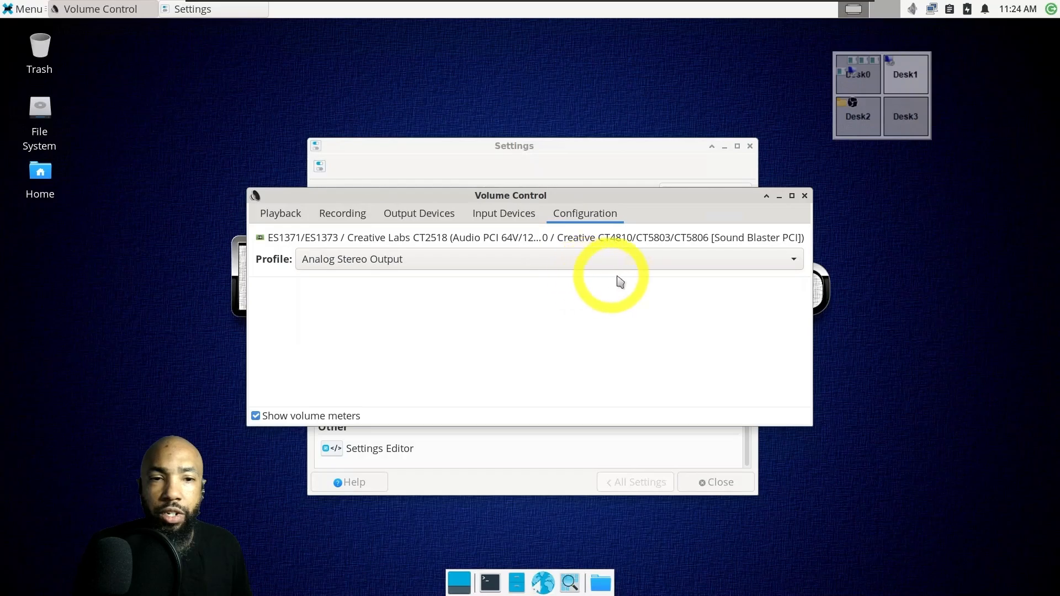
Close the Volume Control and Settings windows.
left_click(804, 196)
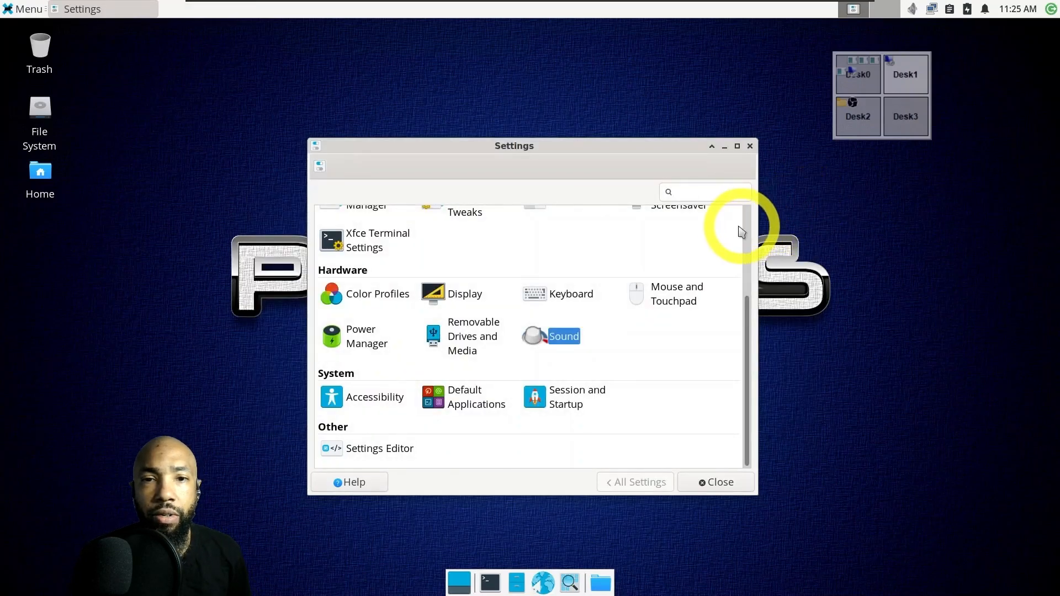
left_click(750, 146)
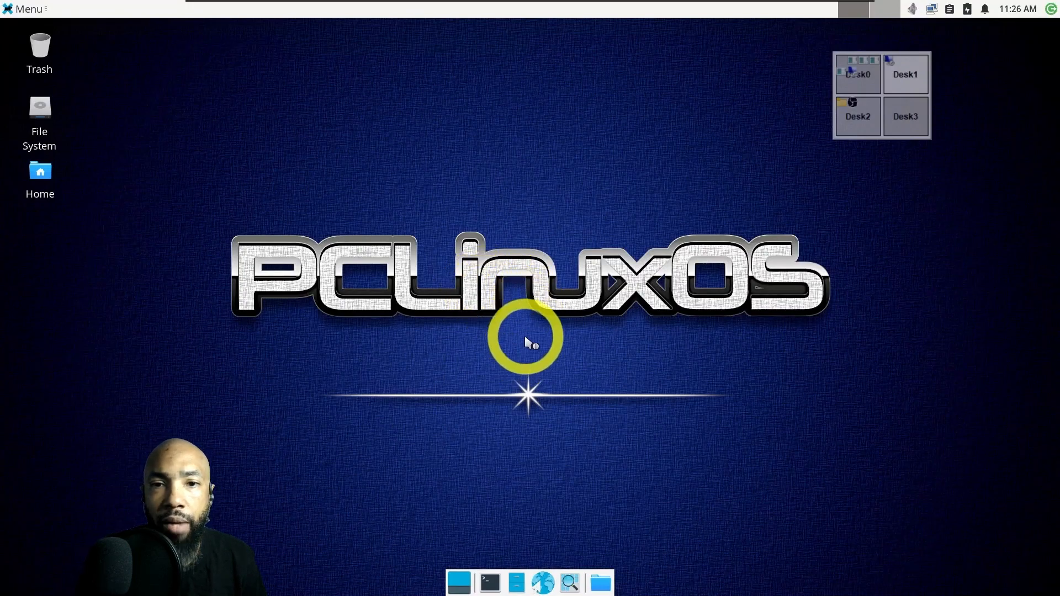
Look through the installed application categories from More Applications to Video, and open Video Downloader briefly before closing it.
left_click(21, 9)
mouse_move(80, 95)
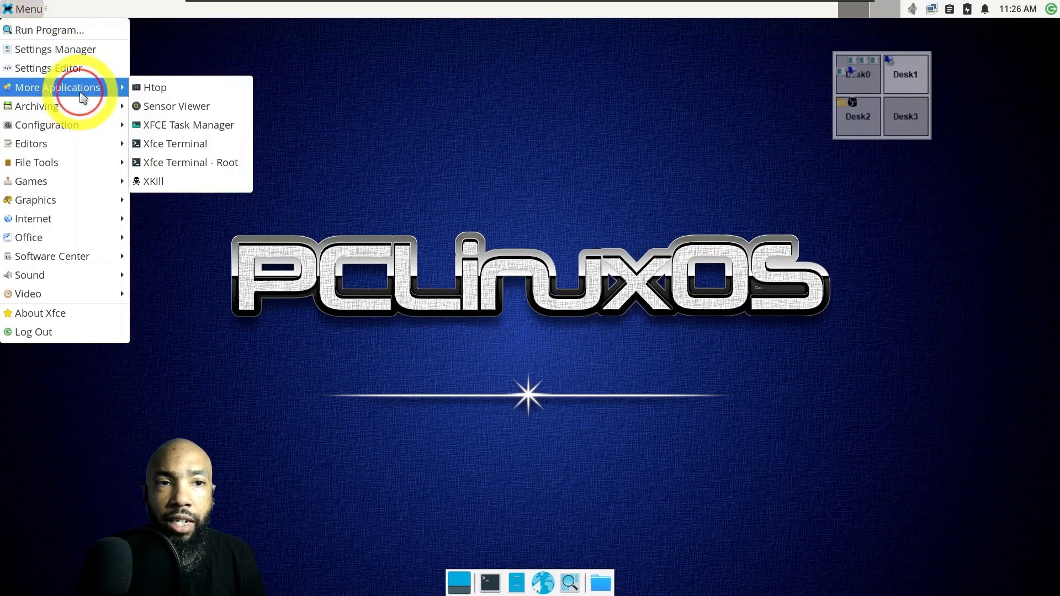
mouse_move(100, 114)
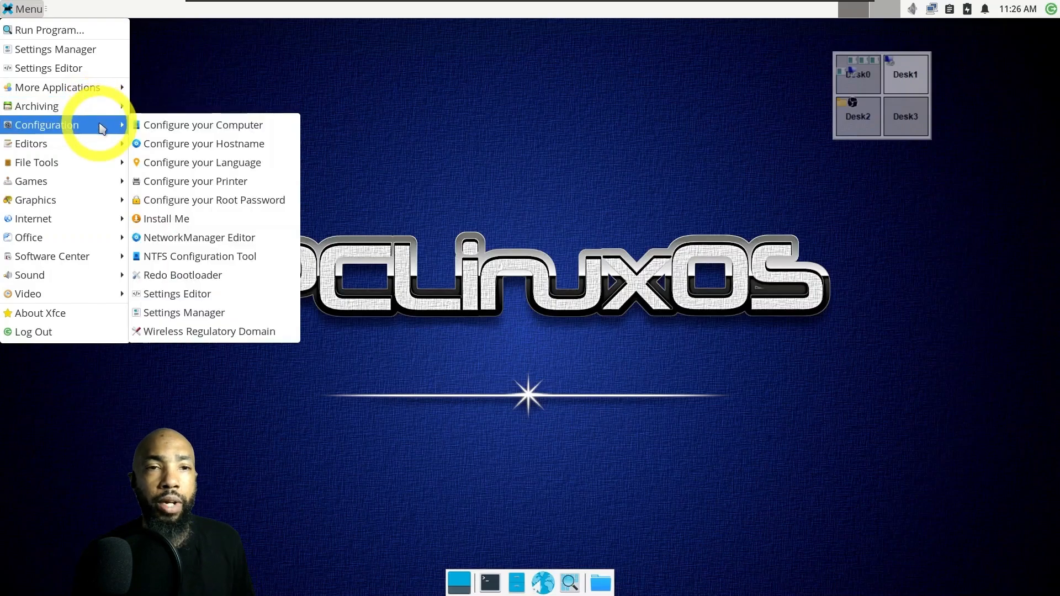
mouse_move(96, 149)
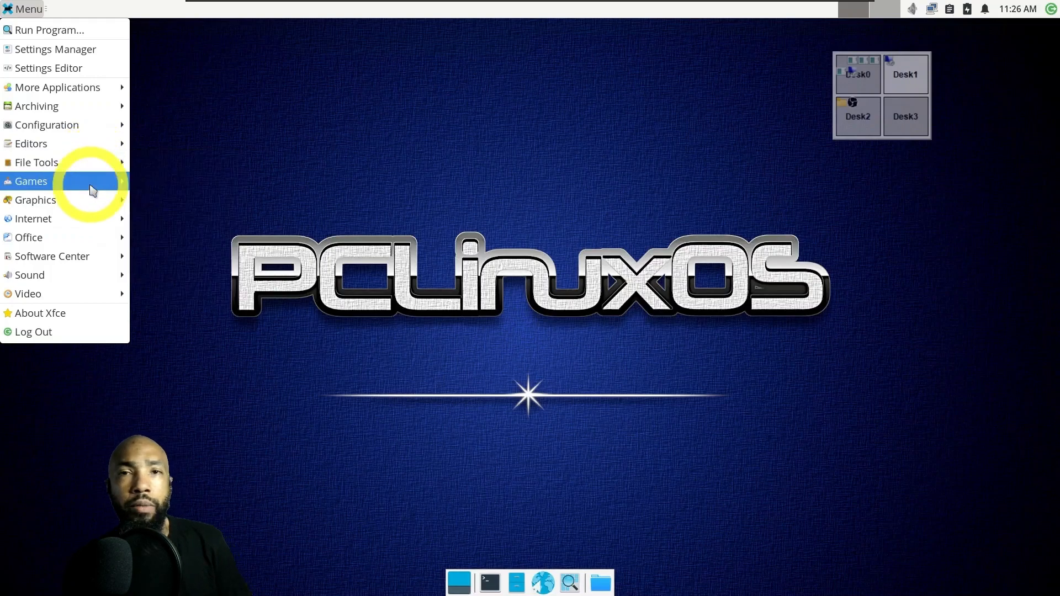
mouse_move(98, 213)
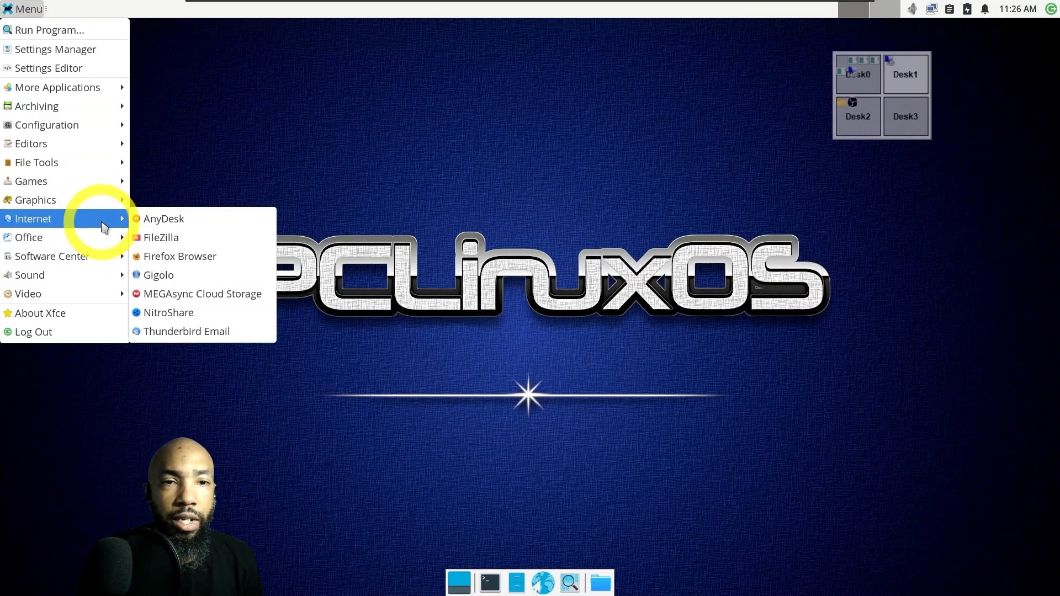
mouse_move(98, 247)
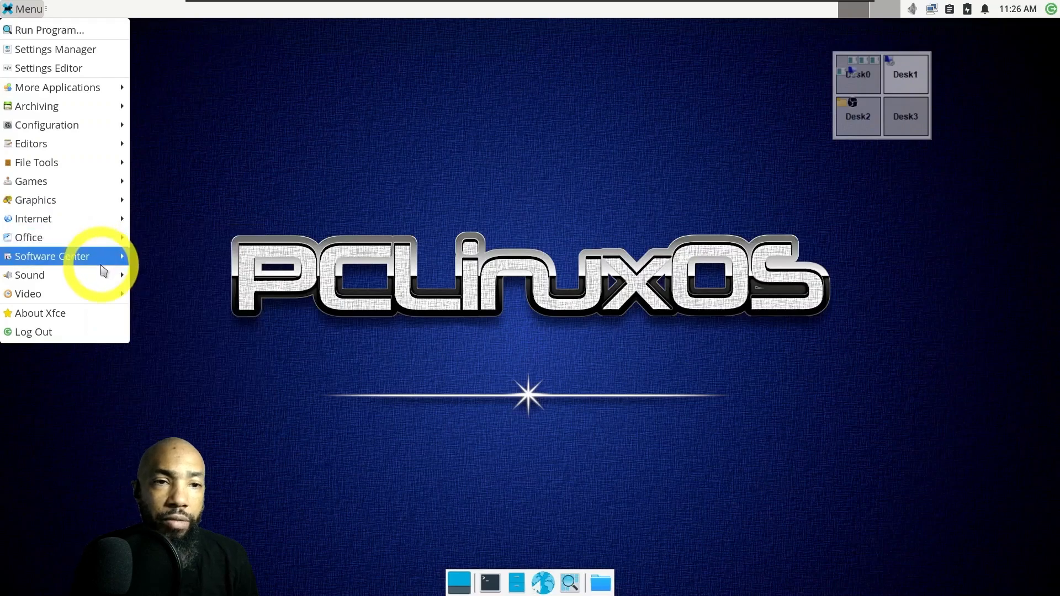
mouse_move(100, 266)
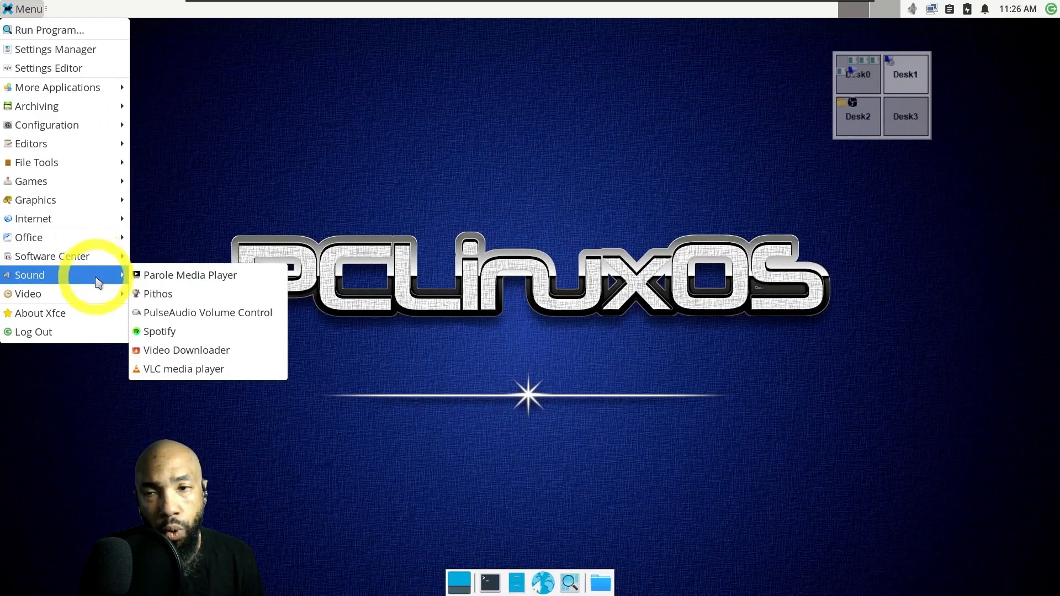
mouse_move(101, 302)
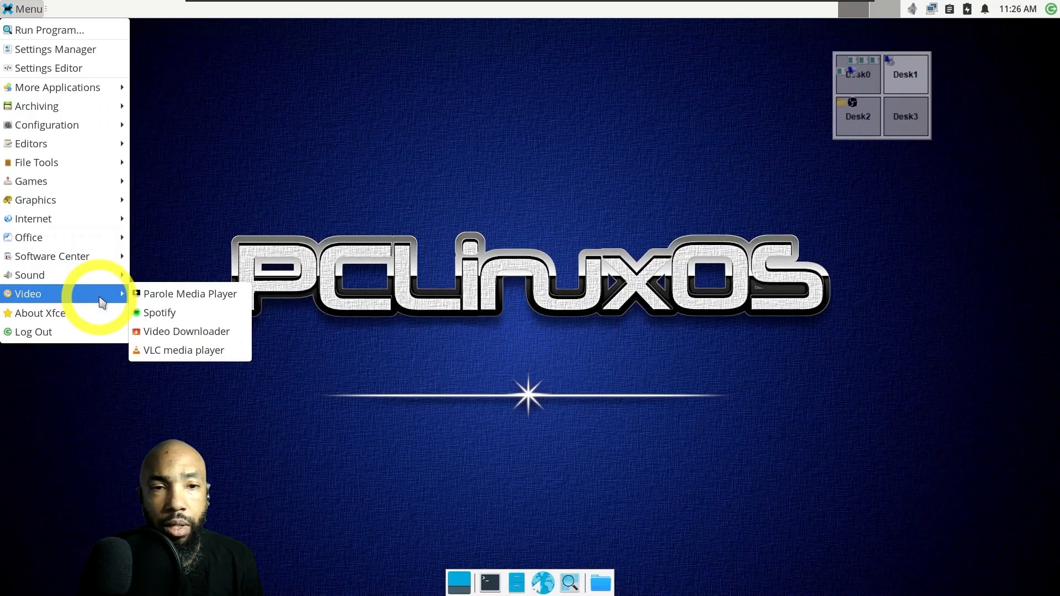
left_click(166, 331)
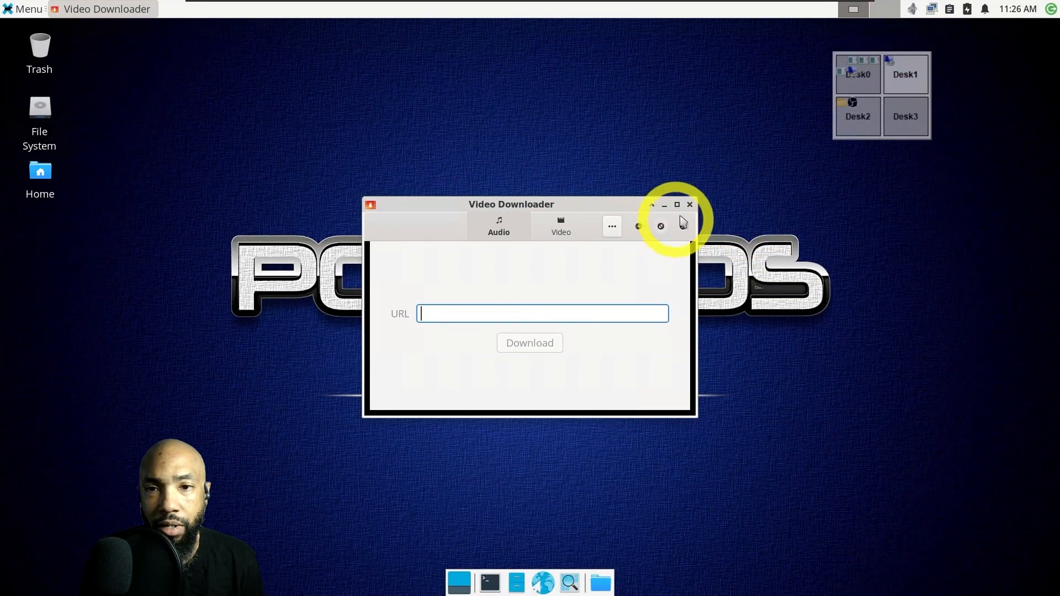
left_click(690, 205)
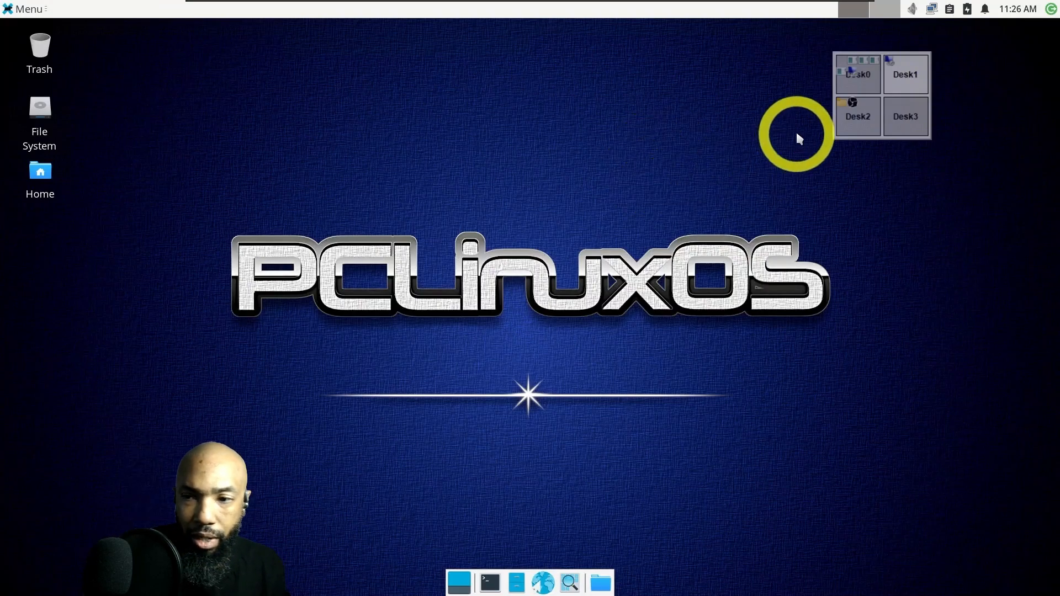
Open Sensor Viewer from More Applications and reposition its window so it fits fully on the desktop.
left_click(22, 9)
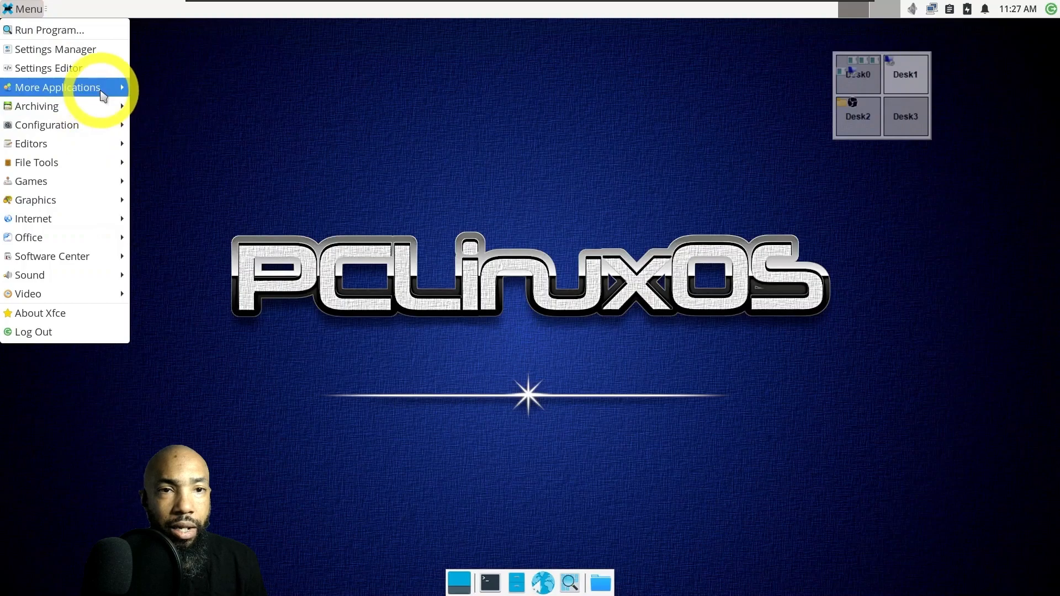
mouse_move(103, 96)
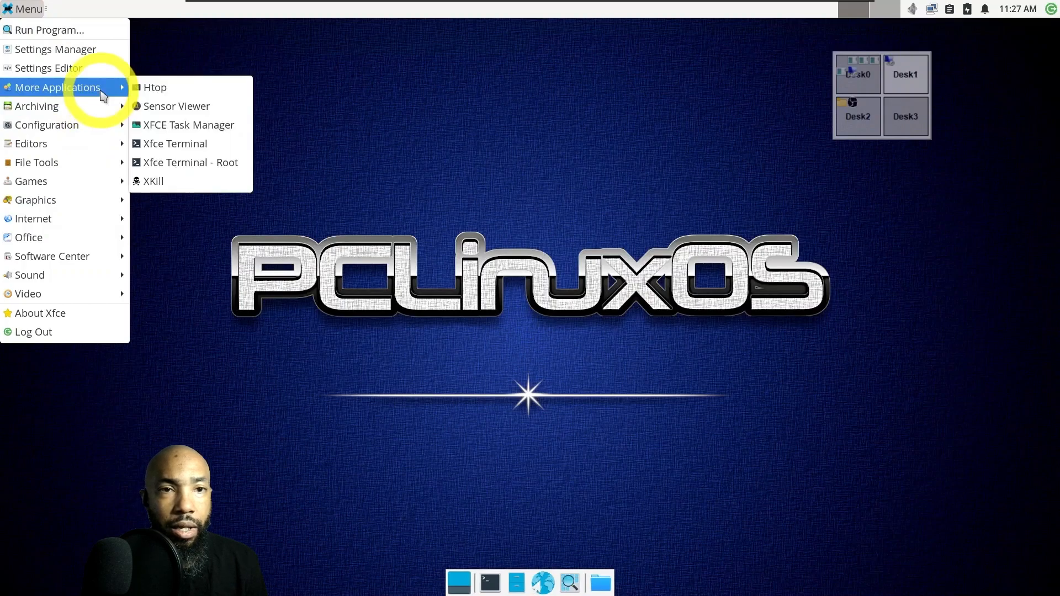
left_click(204, 106)
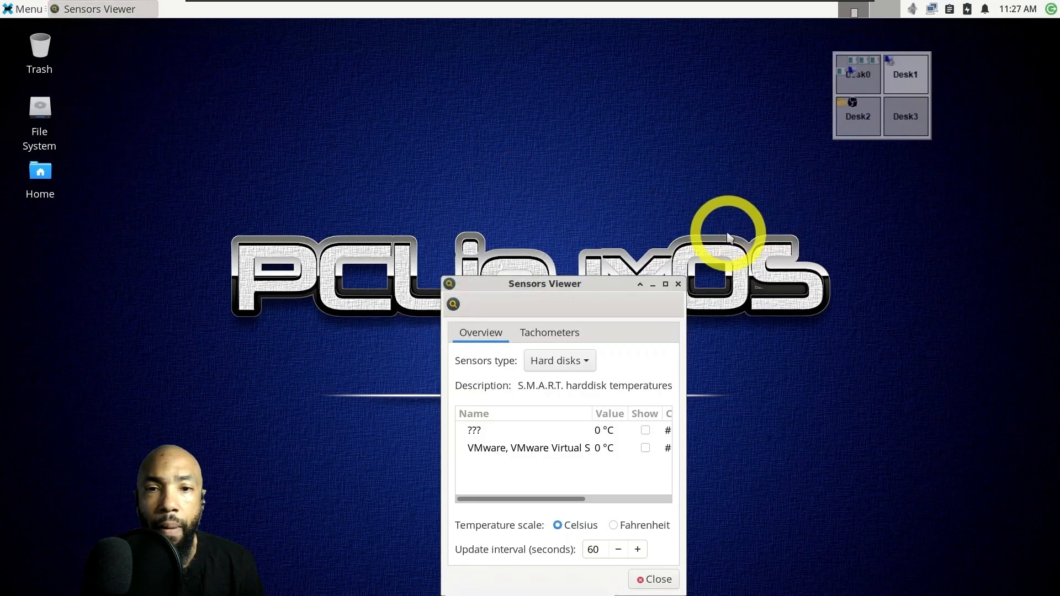
left_click_drag(589, 284, 594, 134)
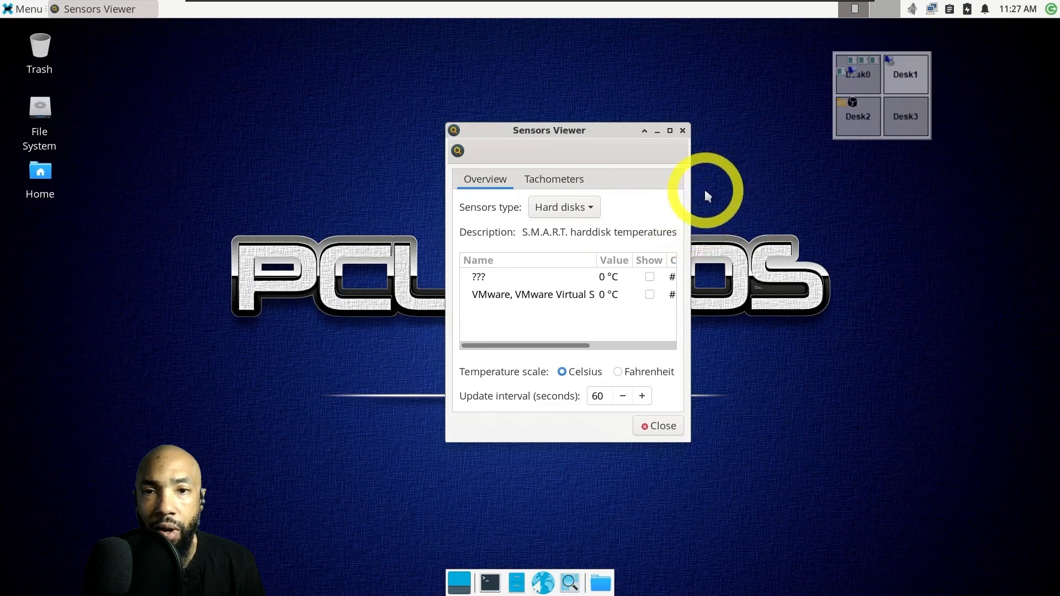
Check the ACPI and Hard disks sensor types and the Tachometers view in Sensors Viewer, and close it.
left_click(571, 208)
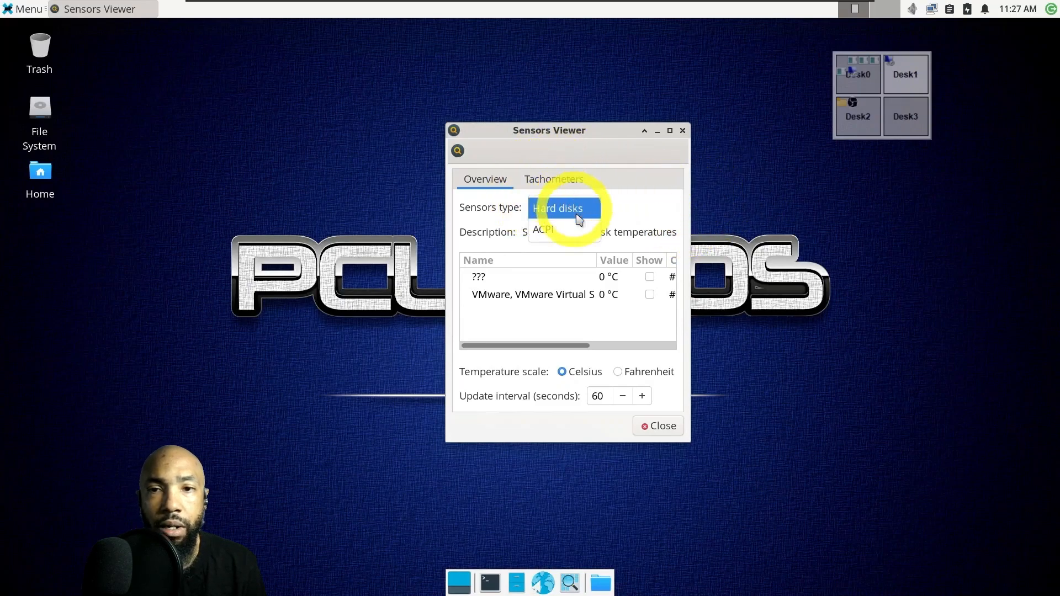
left_click(569, 229)
left_click(592, 205)
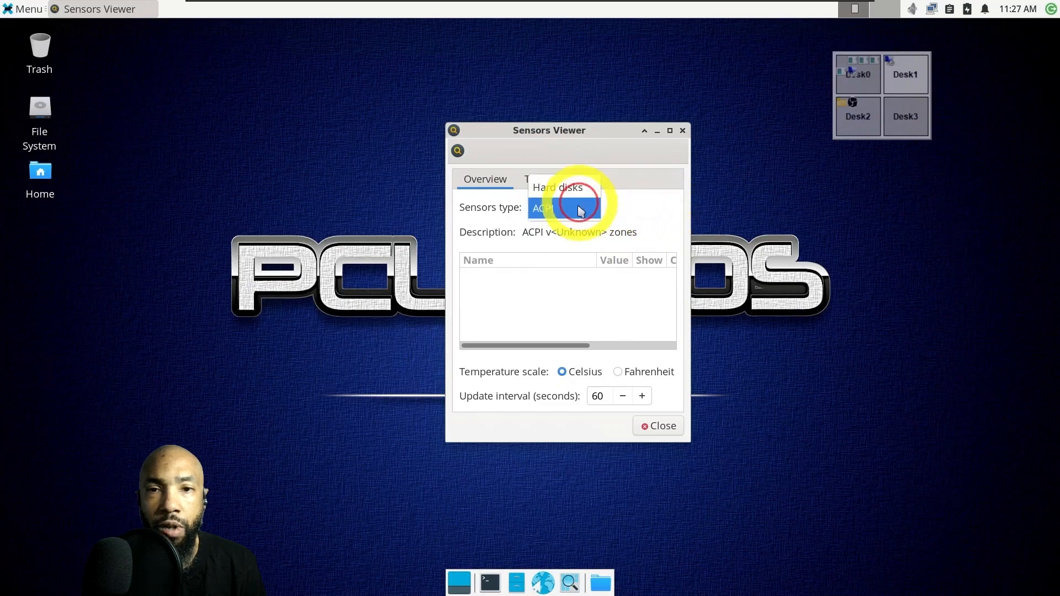
left_click(564, 184)
left_click(563, 184)
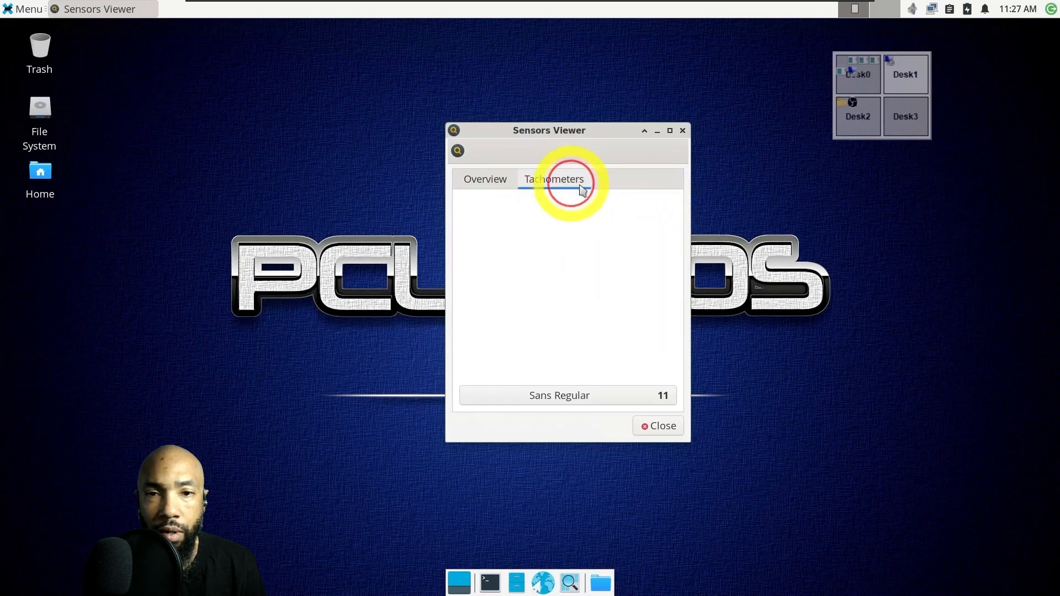
left_click(503, 181)
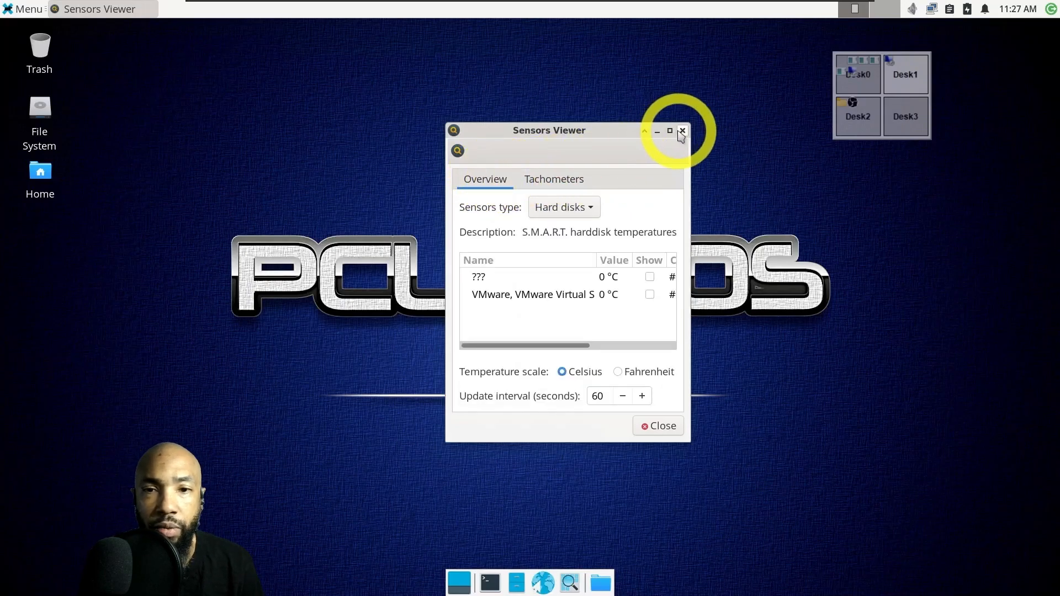
left_click_drag(577, 346, 517, 339)
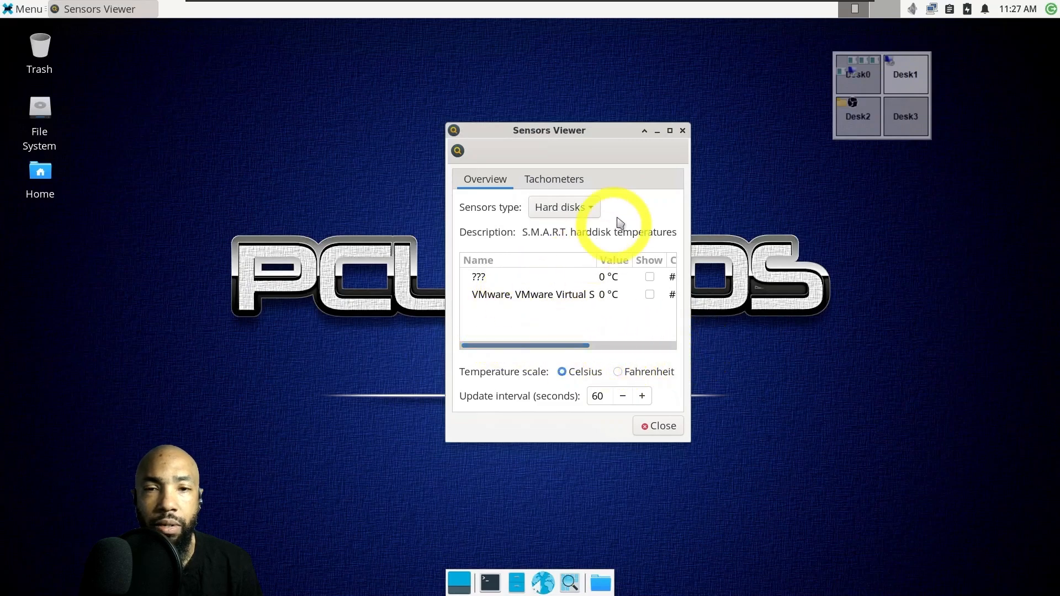
left_click(683, 132)
Browse the application categories, open Firefox, and try to load Facebook from its new-tab shortcut.
left_click(22, 12)
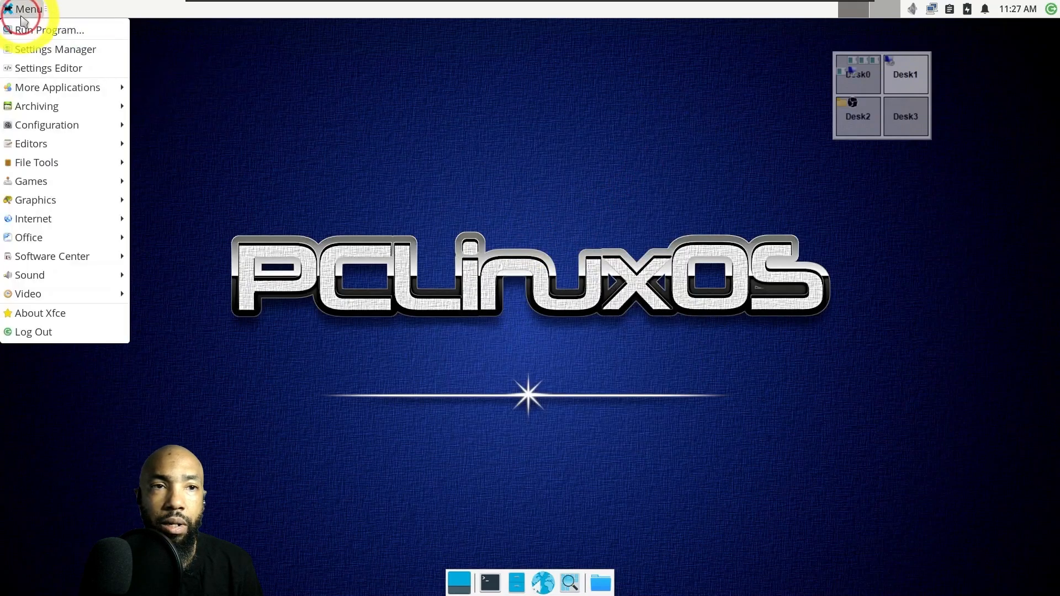
mouse_move(64, 132)
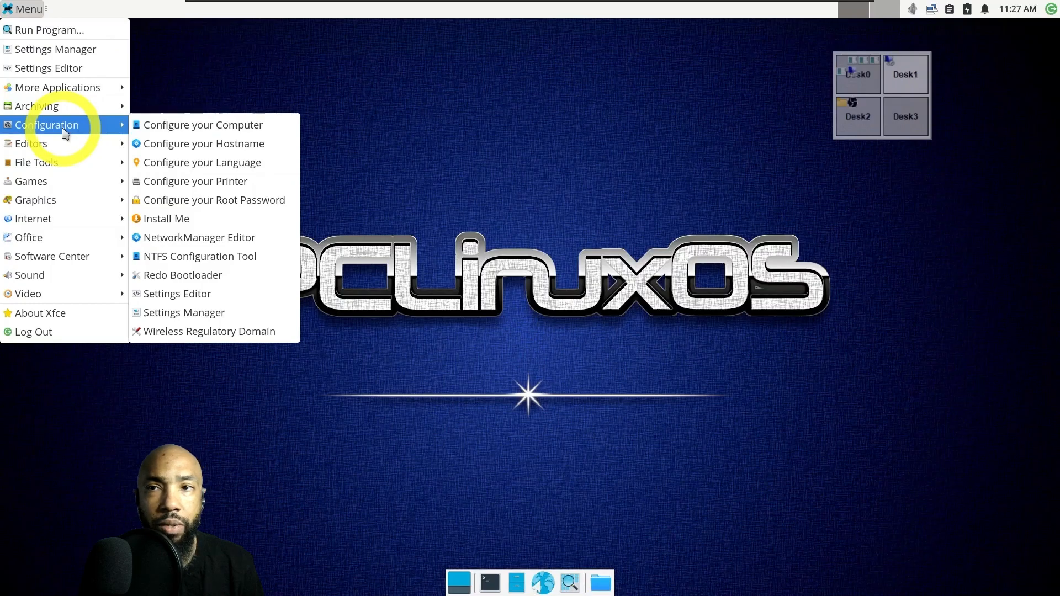
mouse_move(94, 226)
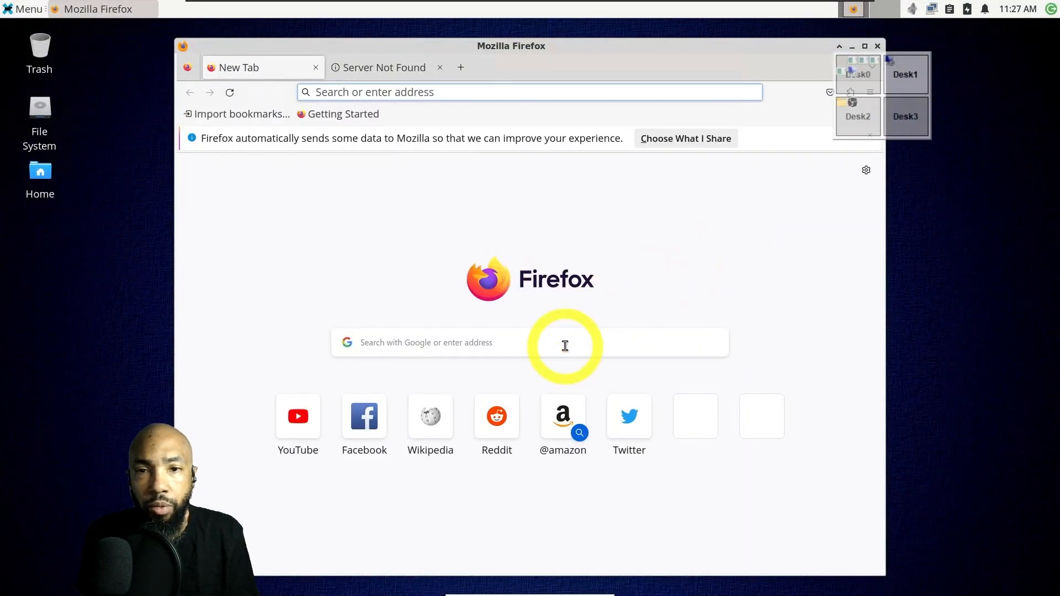
left_click(377, 420)
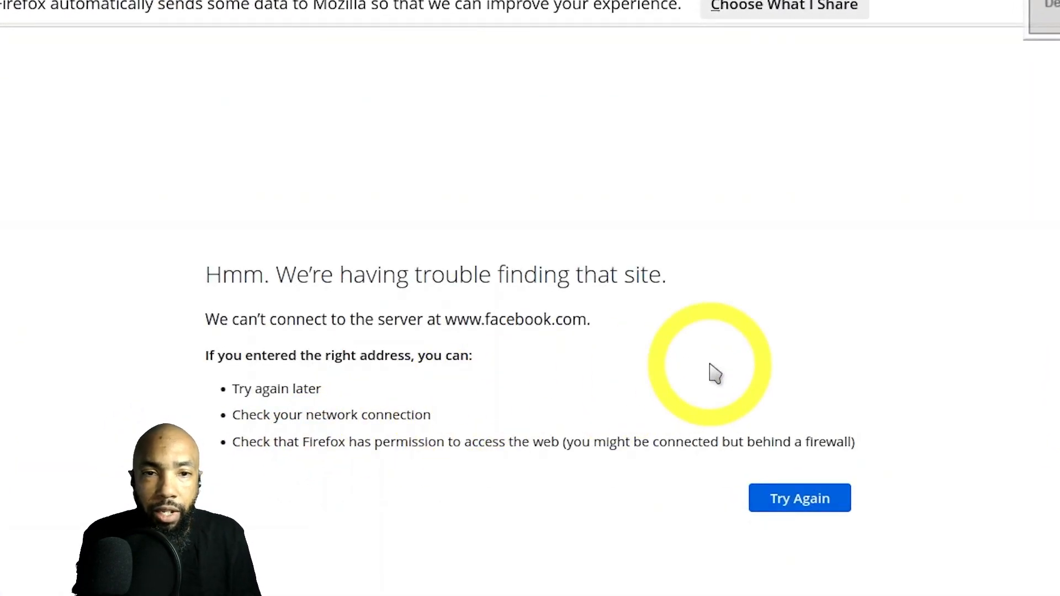
Retry loading Facebook, try to open Reddit from its new-tab shortcut, retry it, and return to the new-tab page.
left_click(813, 503)
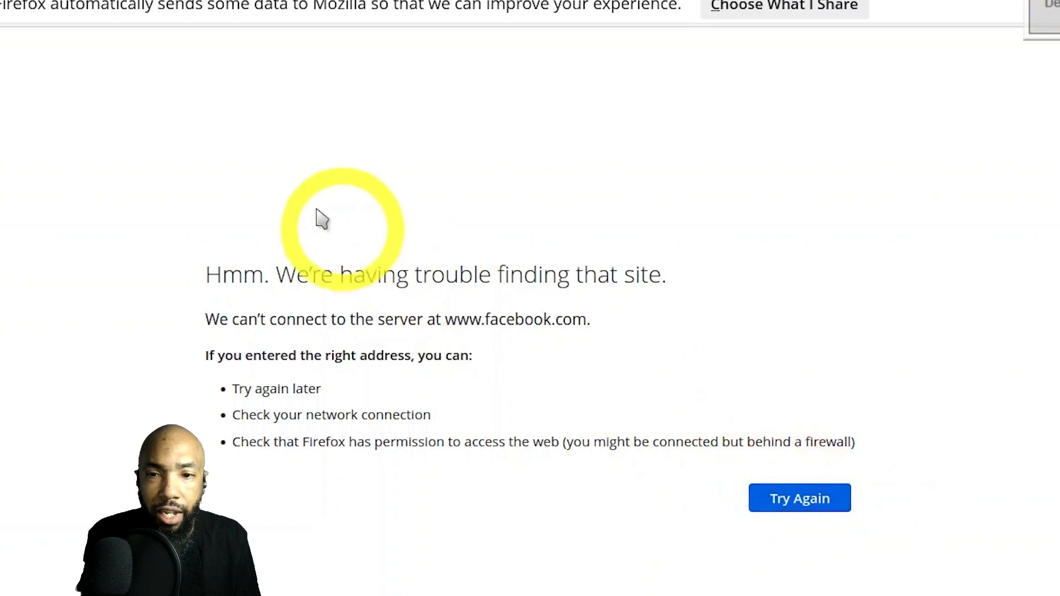
left_click(190, 92)
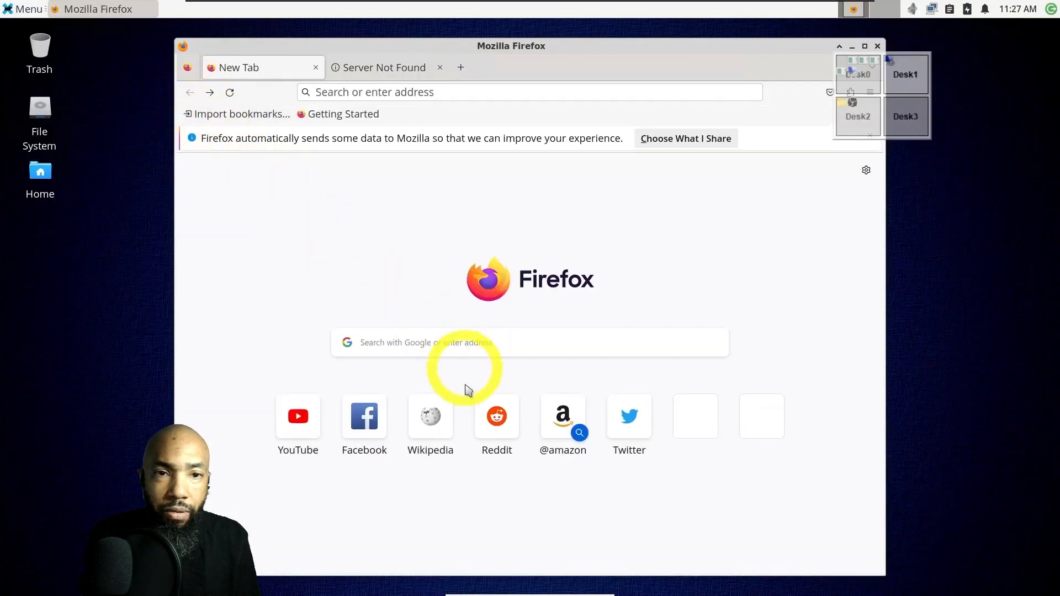
left_click(486, 409)
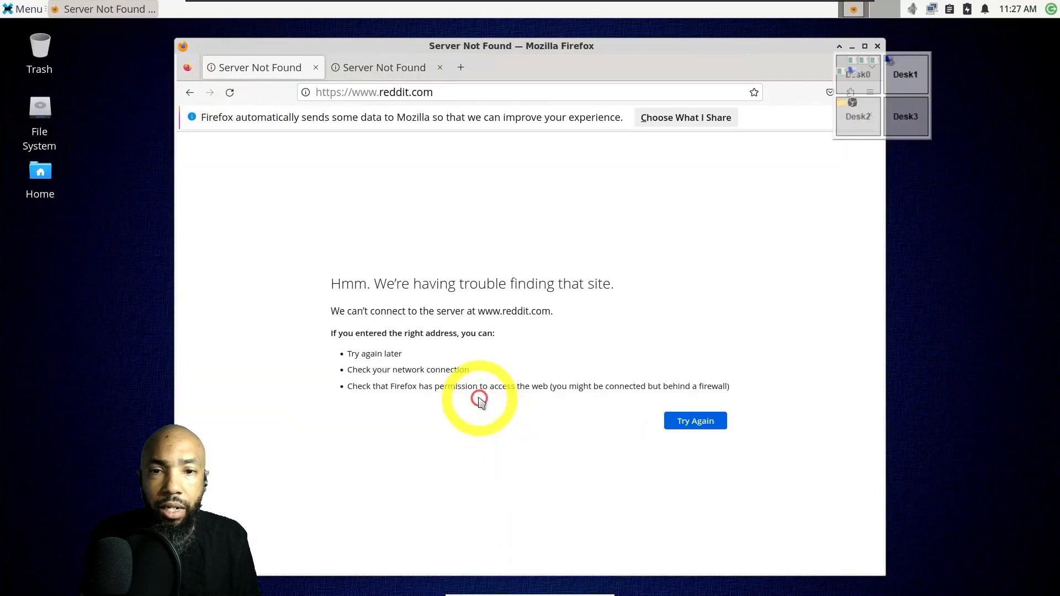
left_click(684, 425)
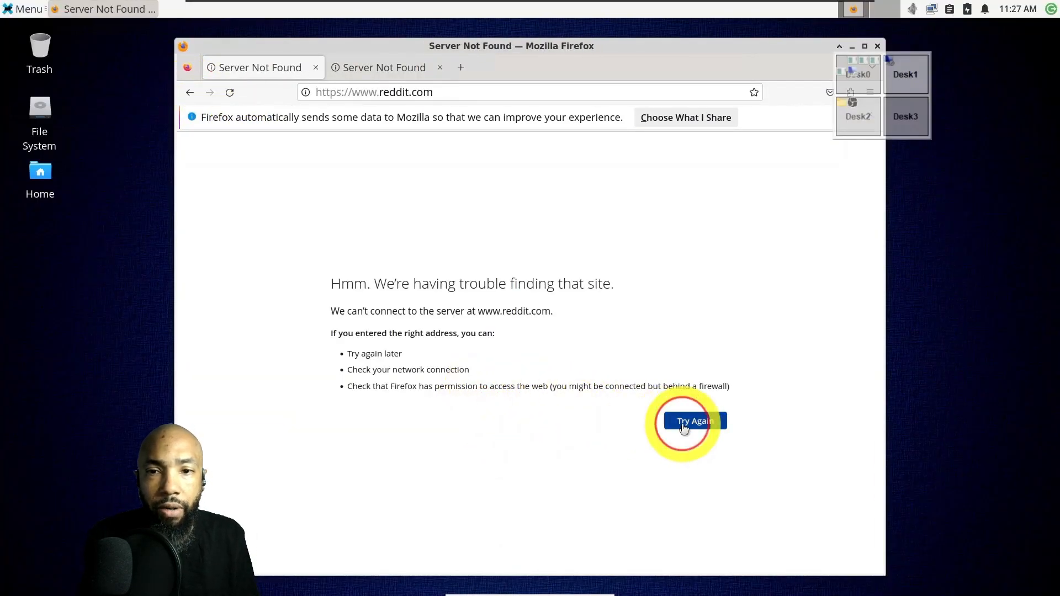
left_click(190, 92)
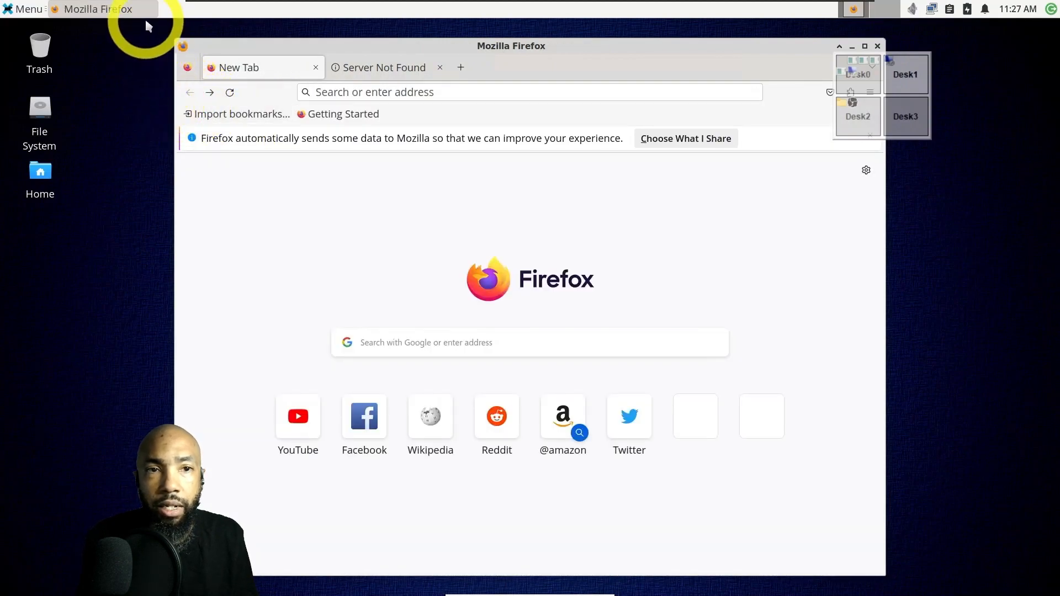
Open NetworkManager Editor, check the Ethernet and General settings of the System eth0 connection, save it, and close Network Connections.
left_click(6, 9)
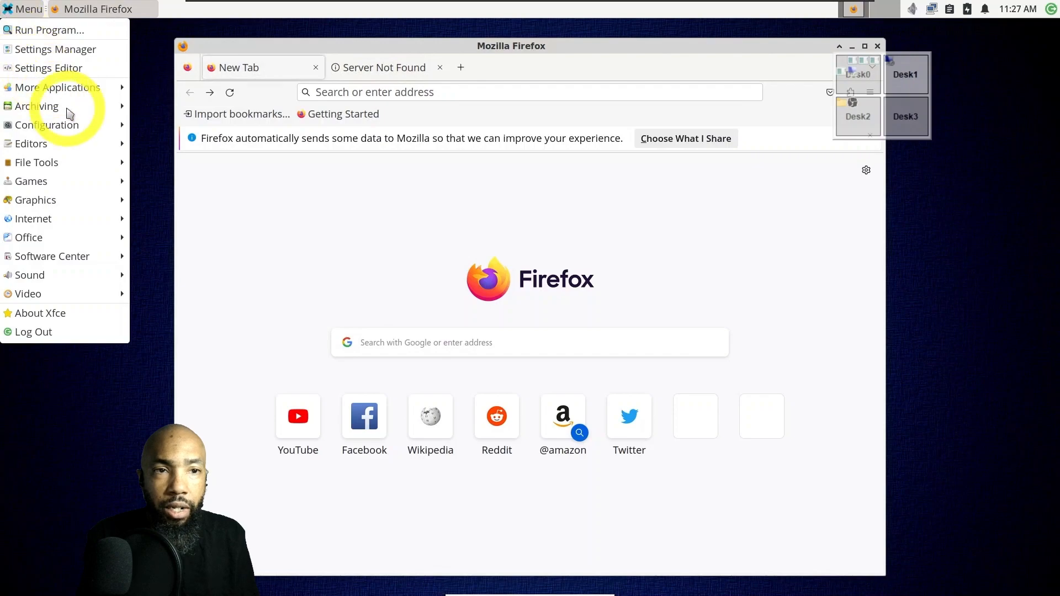
mouse_move(77, 138)
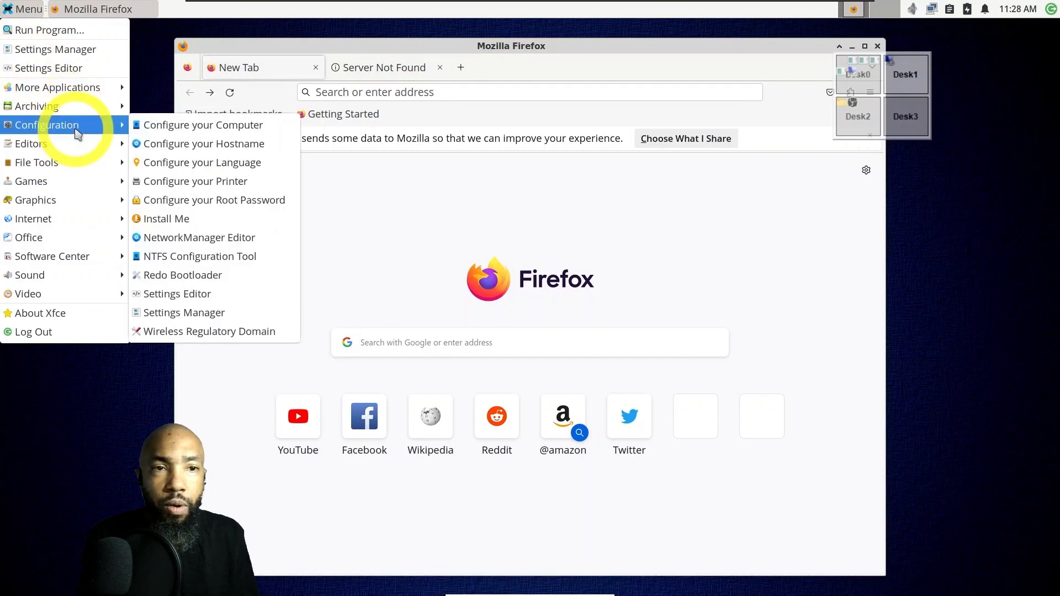
left_click(251, 247)
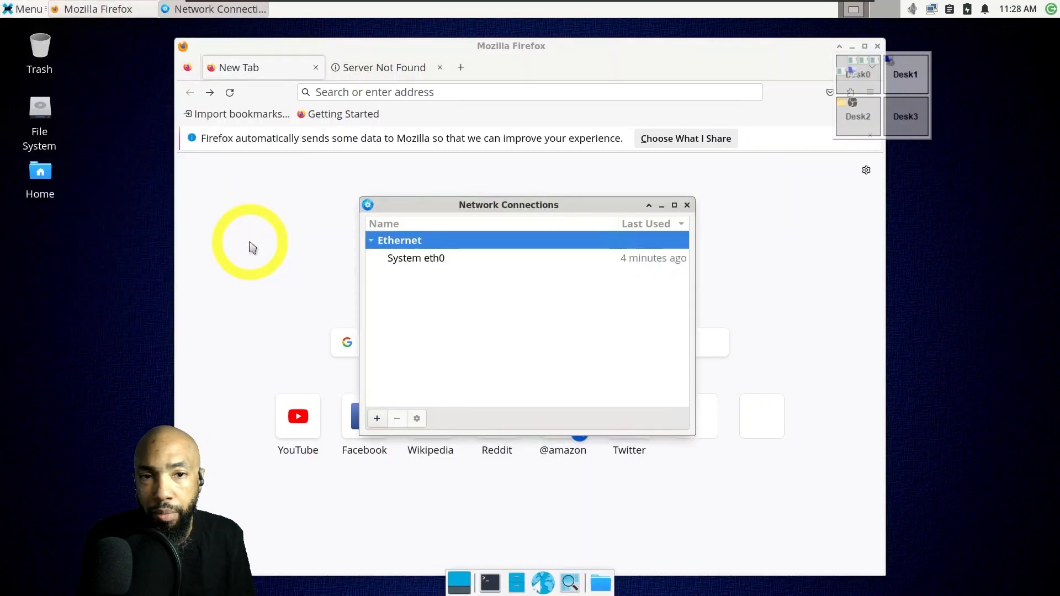
left_click(475, 259)
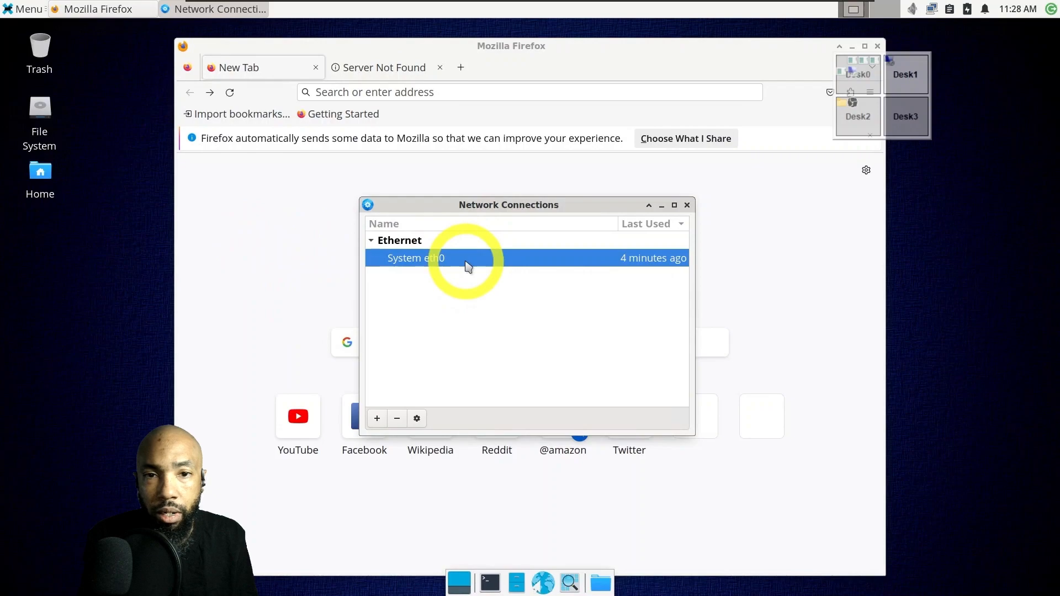
double_click(465, 261)
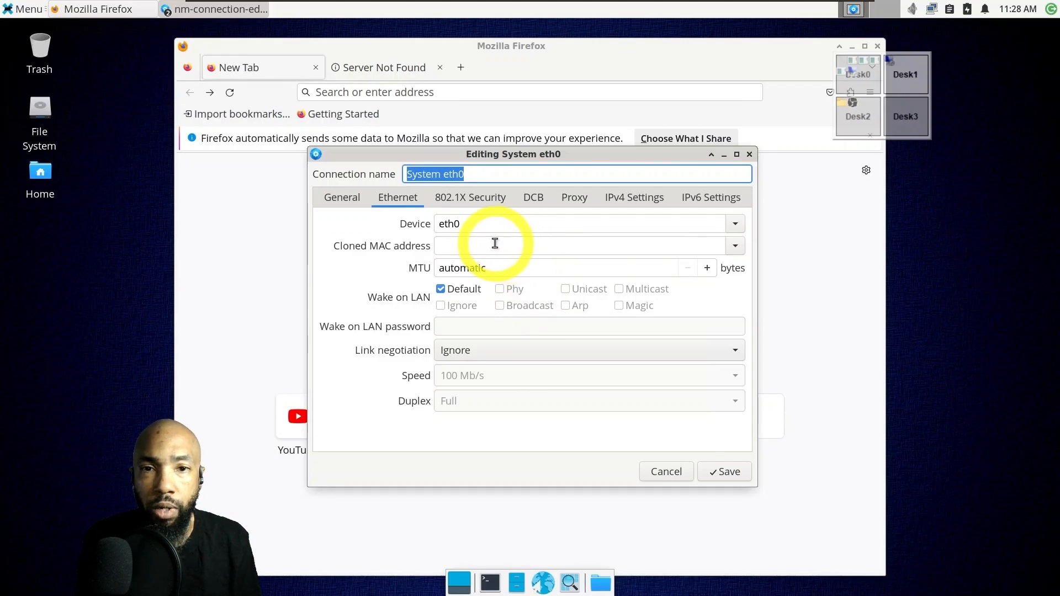
left_click(331, 200)
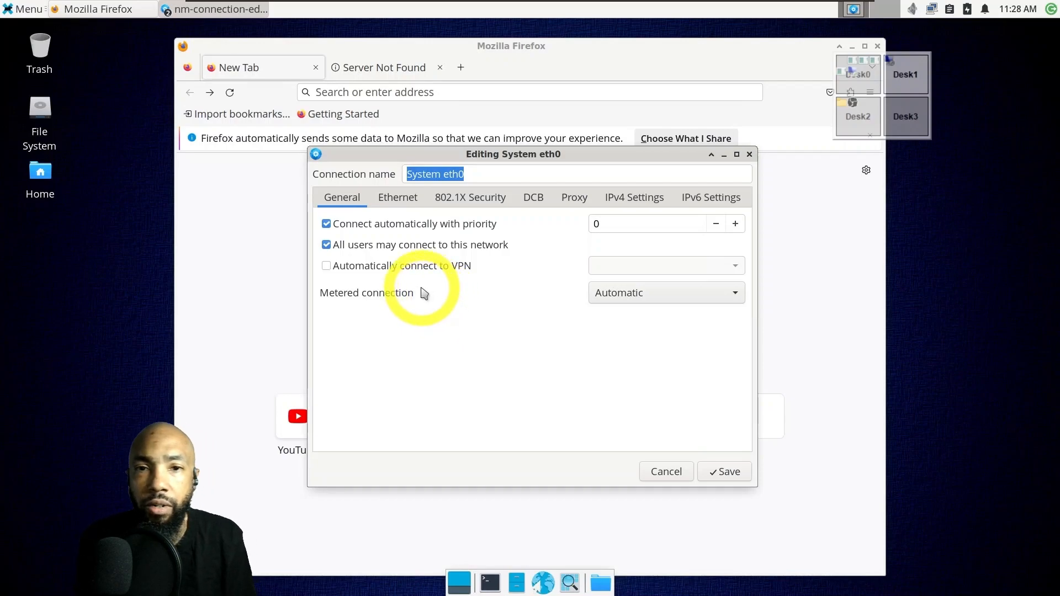
left_click(725, 471)
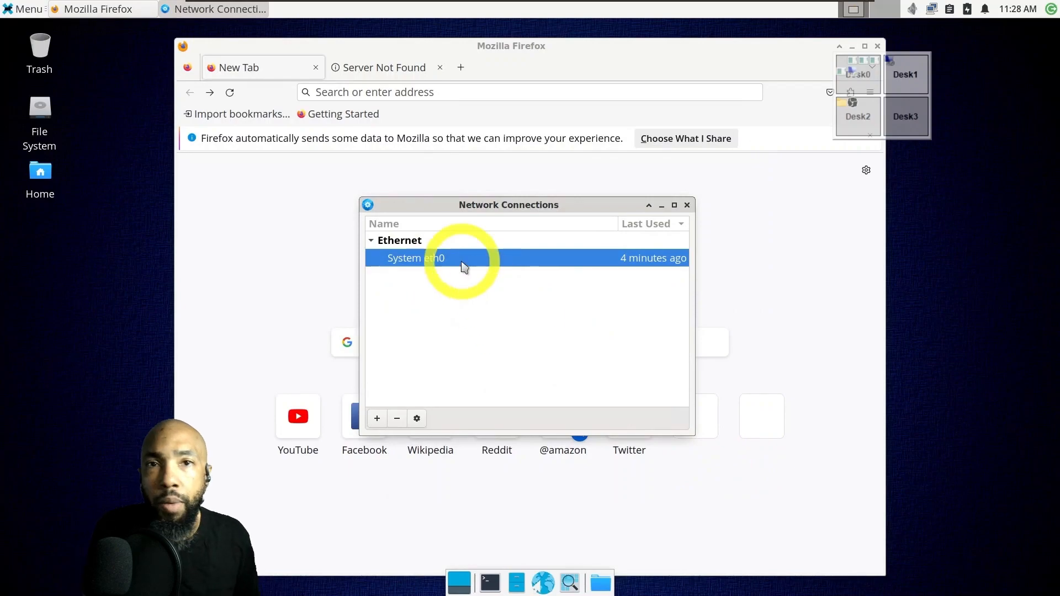
left_click(686, 205)
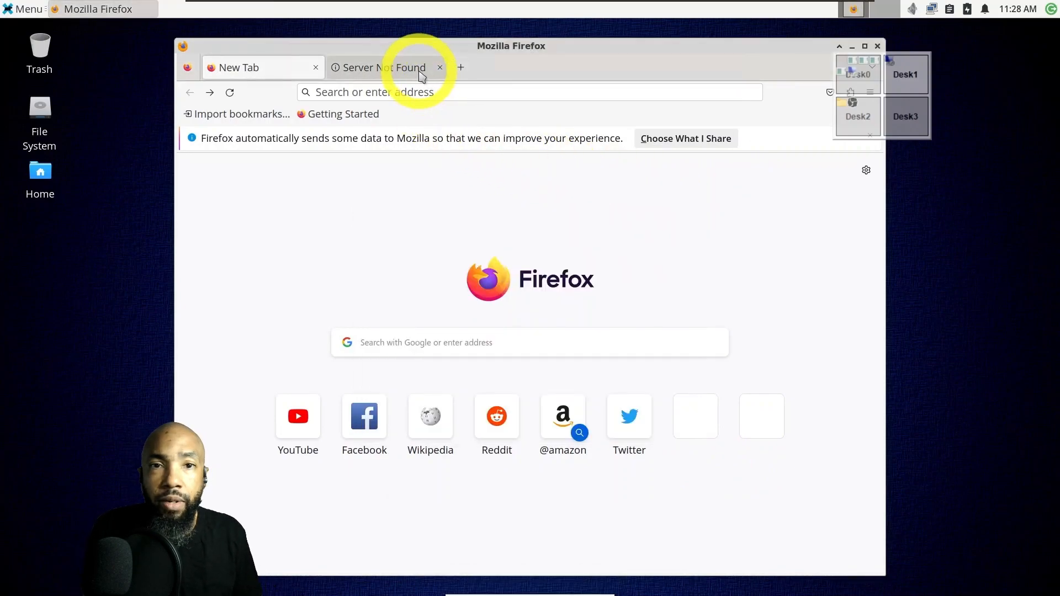
Move the Firefox window clear of the workspace switcher and open the browser's settings.
right_click(388, 48)
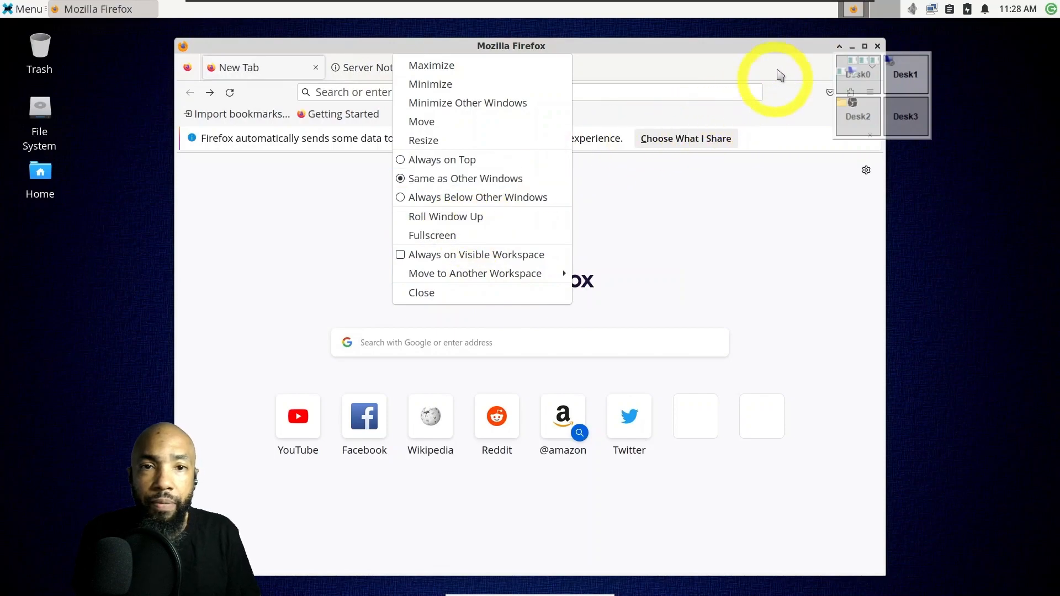
left_click(750, 46)
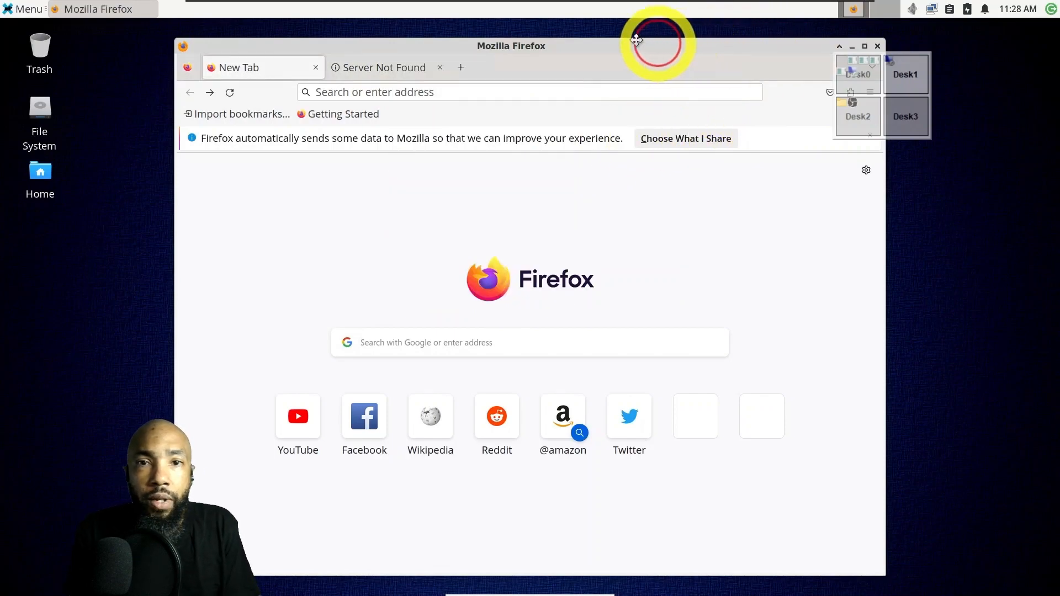
left_click_drag(658, 41, 570, 35)
left_click_drag(713, 81, 712, 82)
left_click(740, 82)
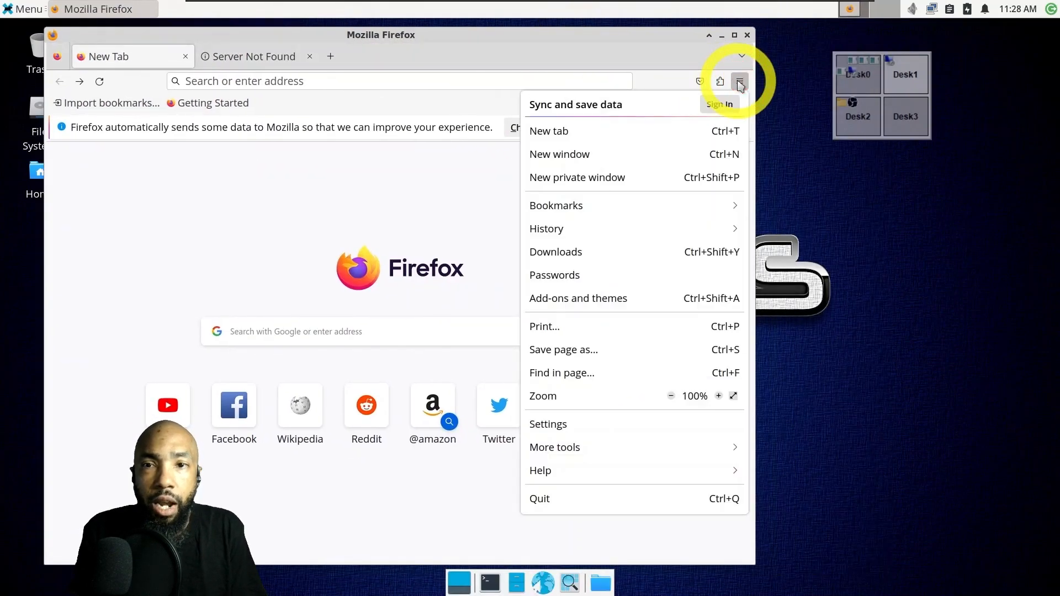
left_click(632, 425)
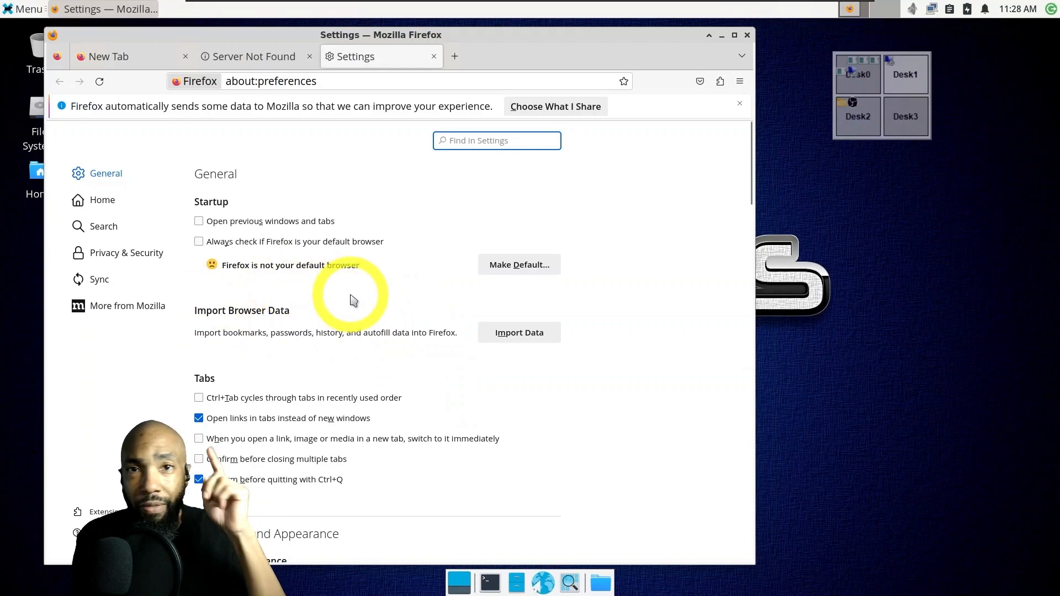
Look through Firefox's General settings from Startup down to Files and Applications, and return to the beginning of the page.
scroll(351, 304, "down", 3)
scroll(352, 307, "down", 10)
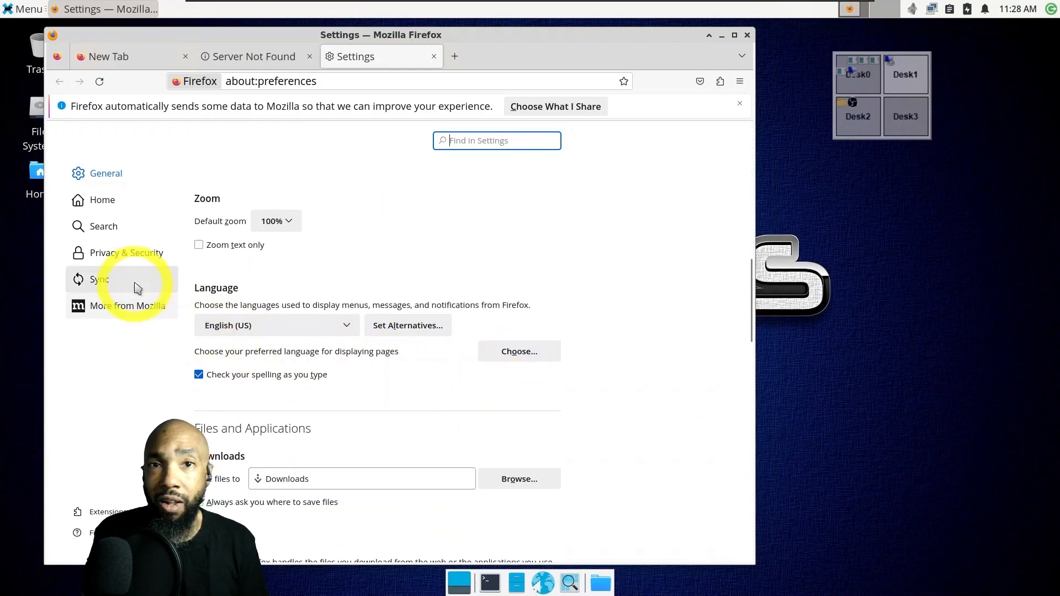
scroll(372, 312, "down", 3)
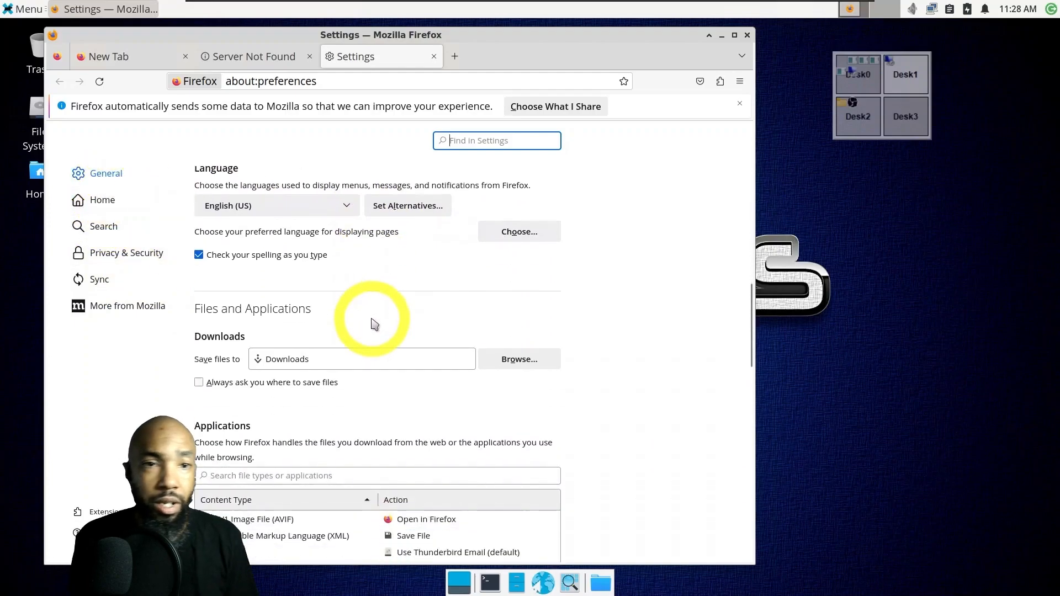
scroll(371, 325, "down", 3)
scroll(372, 326, "up", 20)
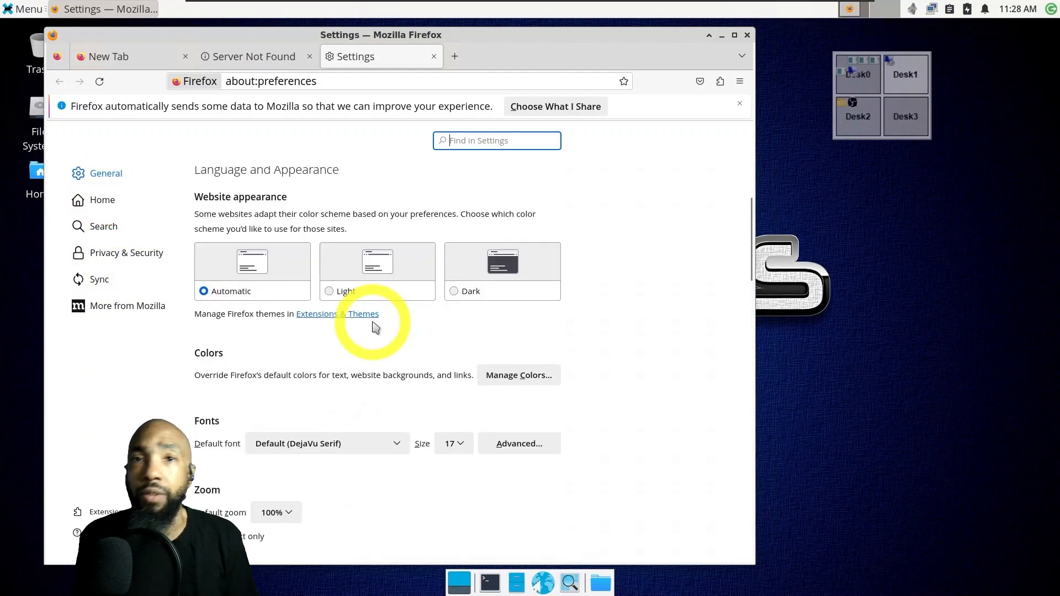
scroll(373, 327, "up", 2)
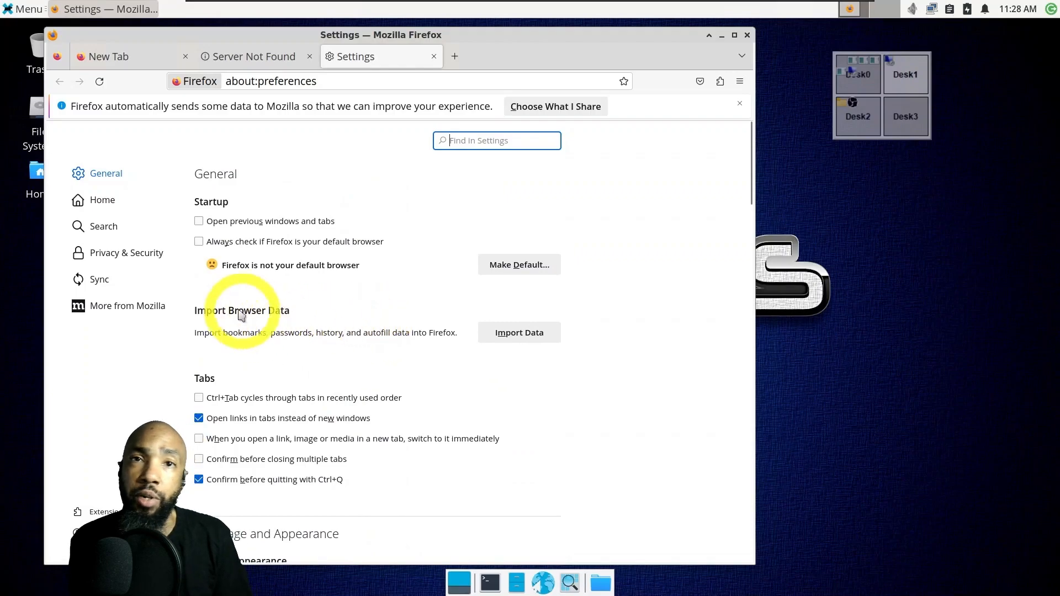
Review the Privacy & Security settings from Enhanced Tracking Protection to History, and view the Home settings.
left_click(147, 255)
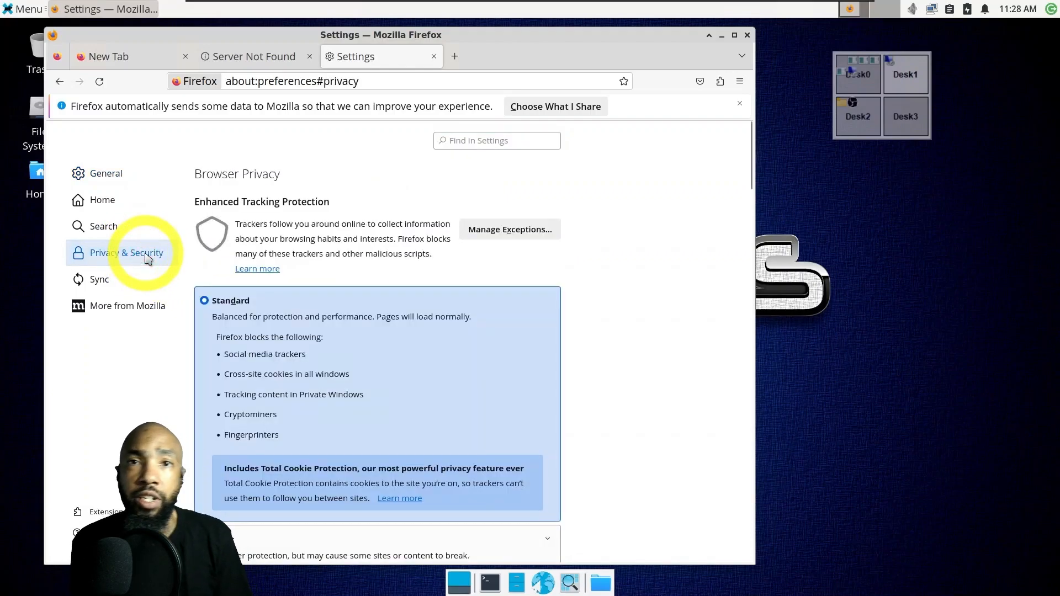
scroll(433, 340, "down", 5)
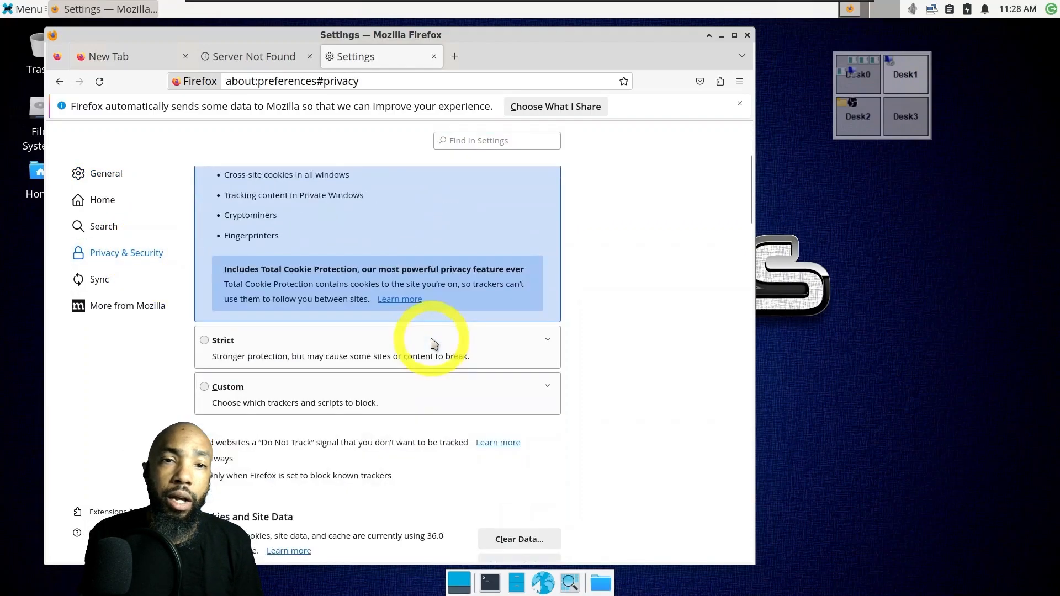
scroll(433, 344, "down", 1)
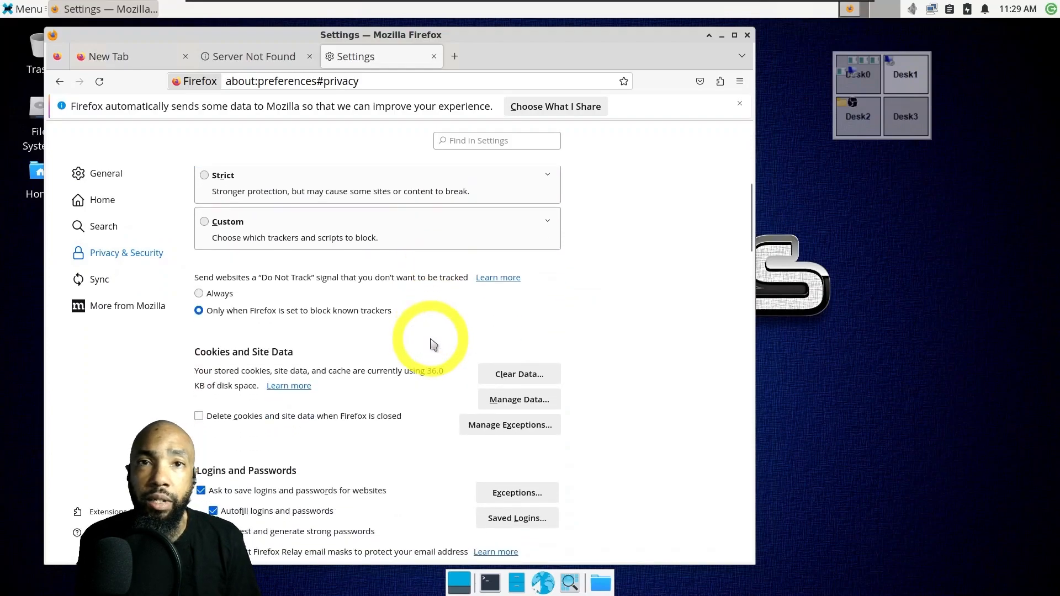
scroll(433, 344, "down", 7)
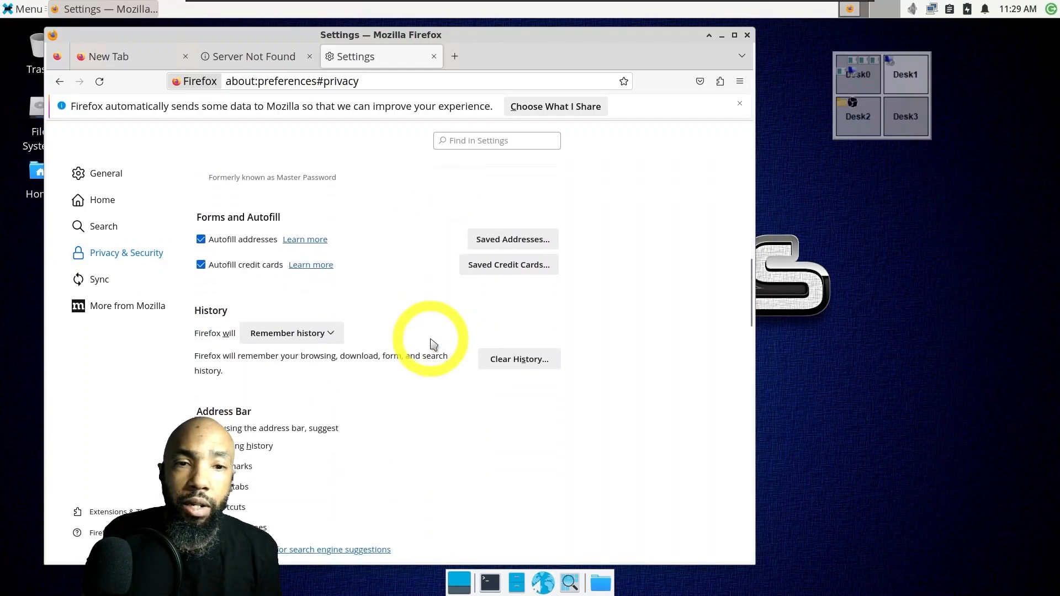
left_click(98, 205)
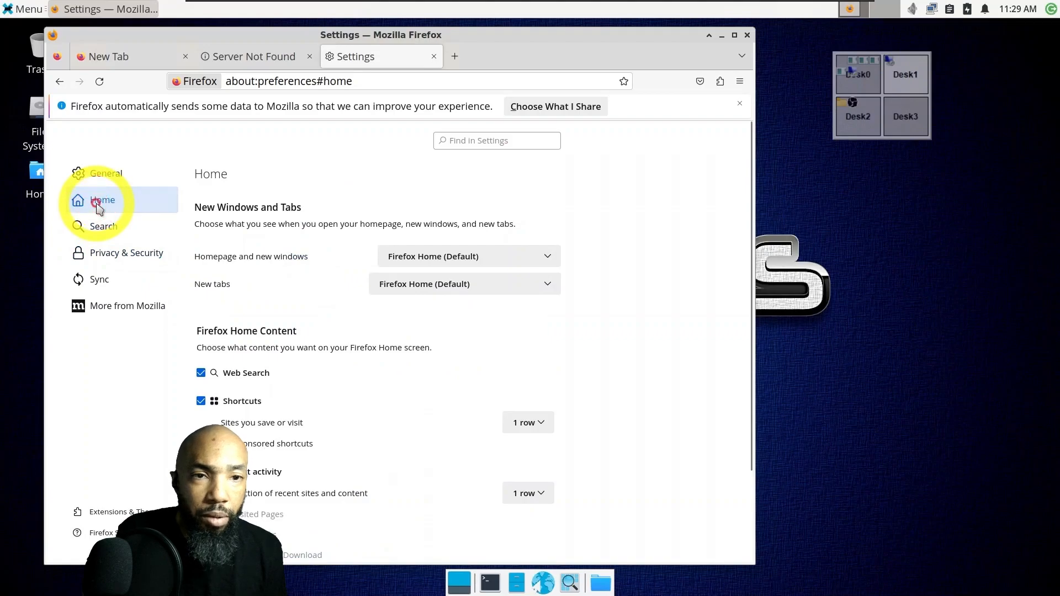
Set the website appearance to Dark in Firefox's General settings.
left_click(103, 174)
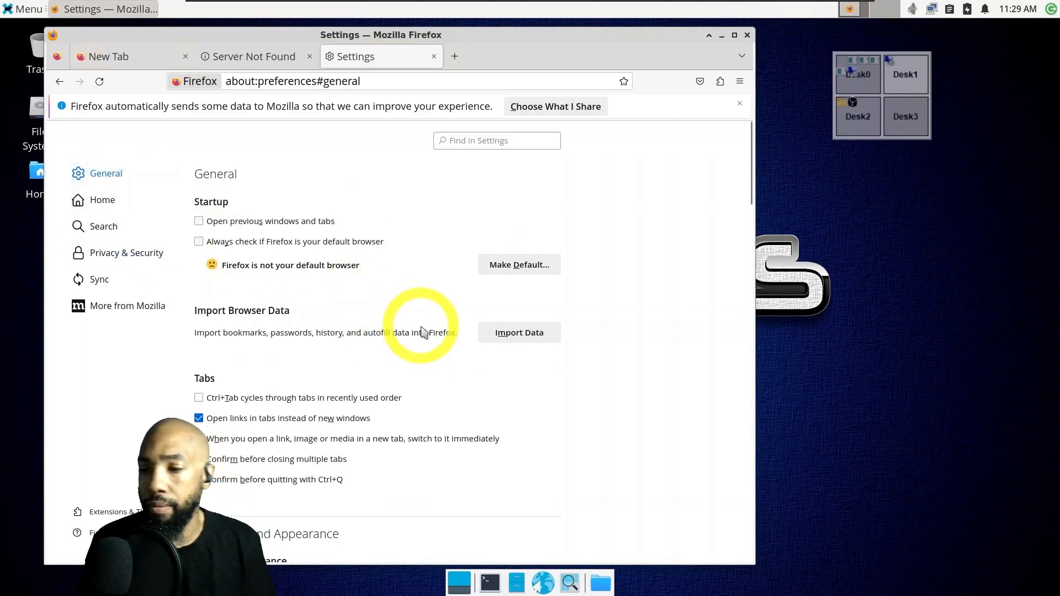
scroll(421, 336, "down", 3)
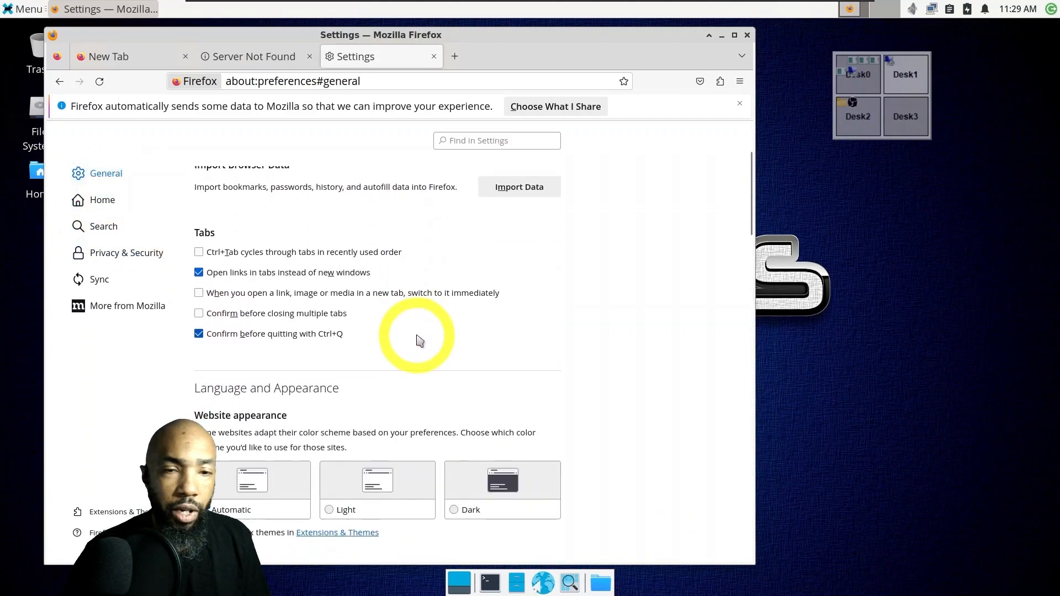
scroll(419, 340, "down", 3)
scroll(420, 341, "down", 5)
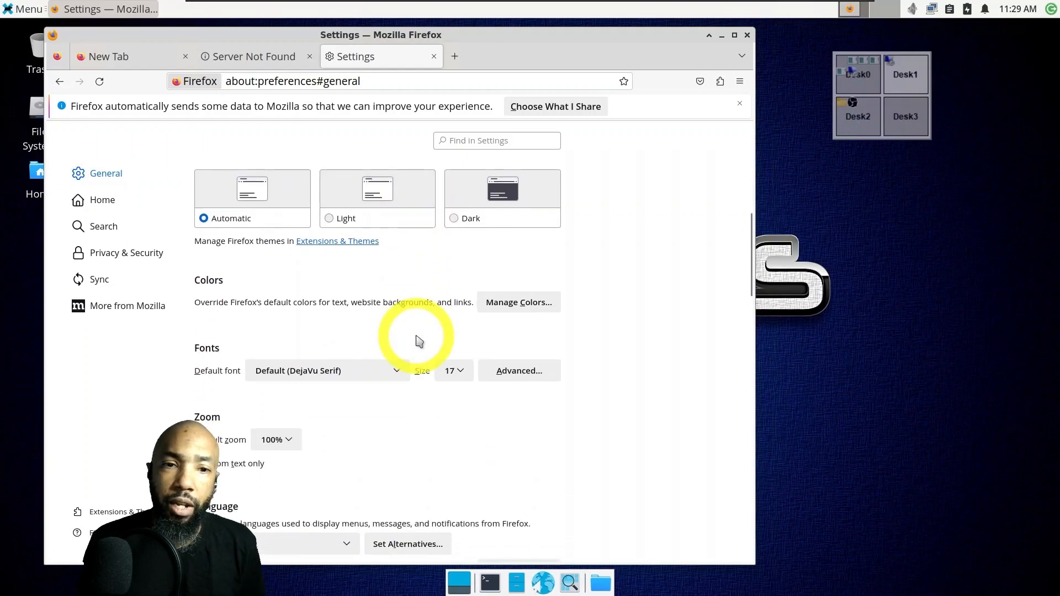
left_click(523, 225)
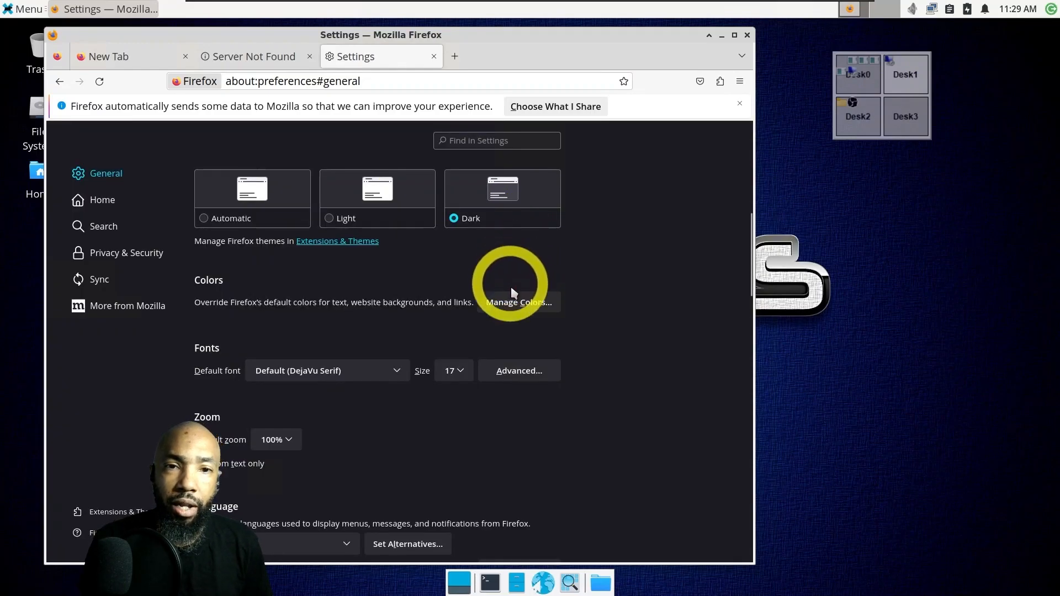
Look through the remaining General settings from Fonts through Downloads, Firefox Updates and Browsing to Network Settings.
scroll(569, 400, "down", 10)
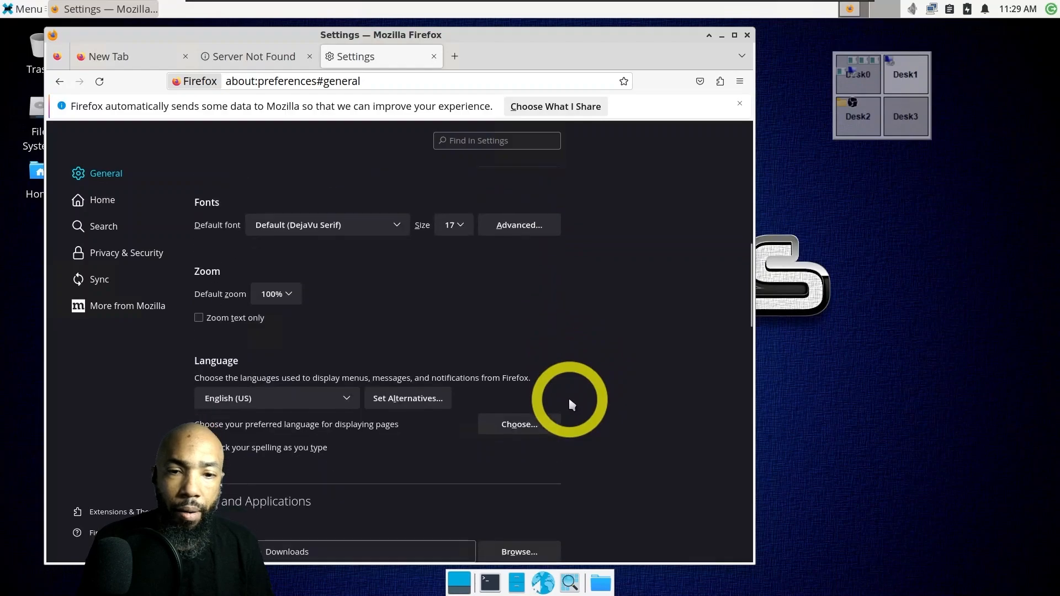
scroll(570, 404, "down", 10)
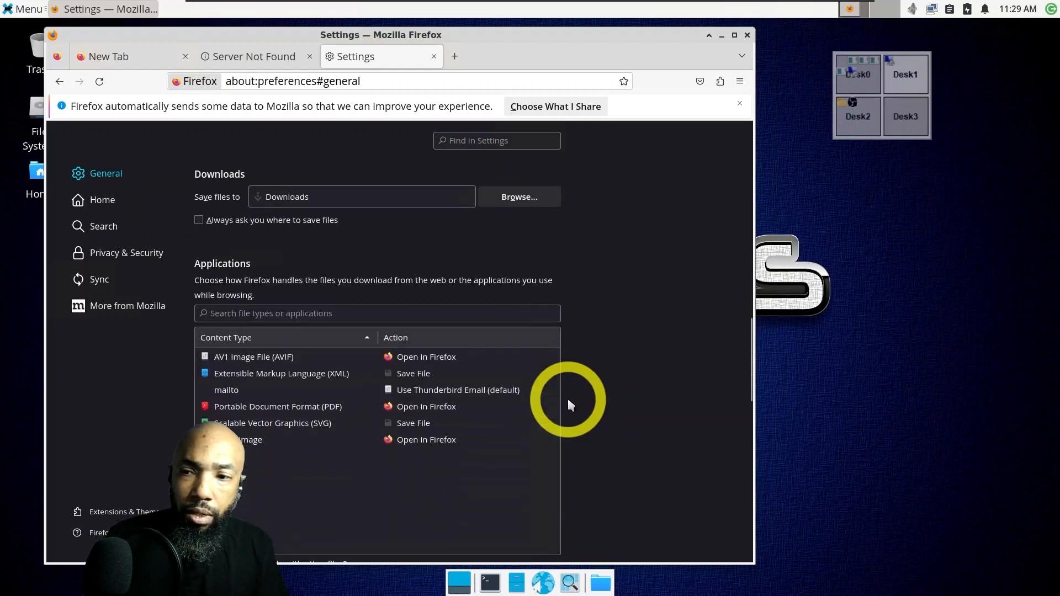
scroll(571, 406, "down", 3)
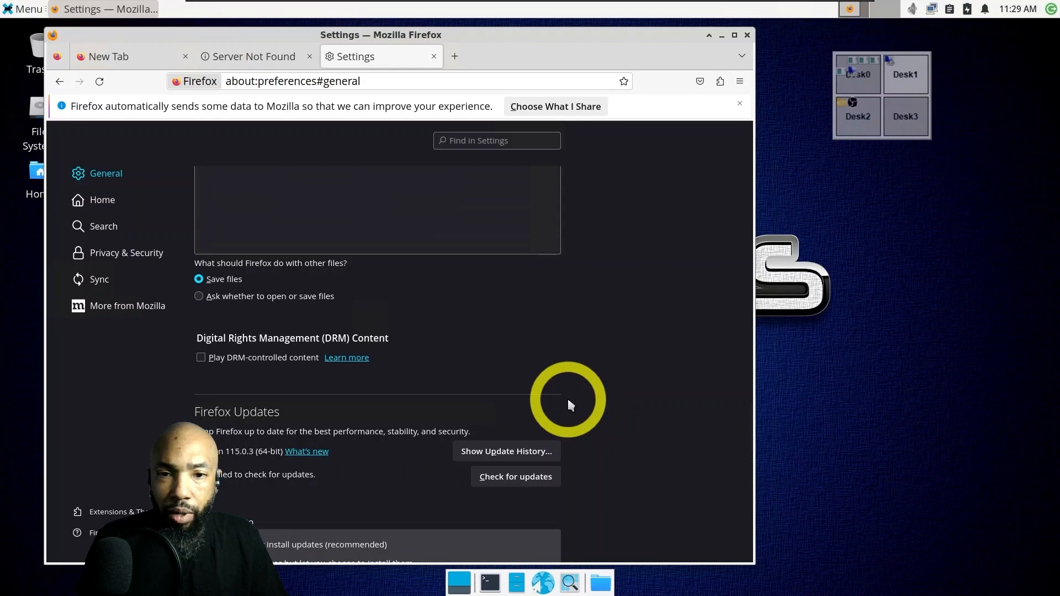
scroll(571, 405, "down", 5)
scroll(570, 406, "down", 5)
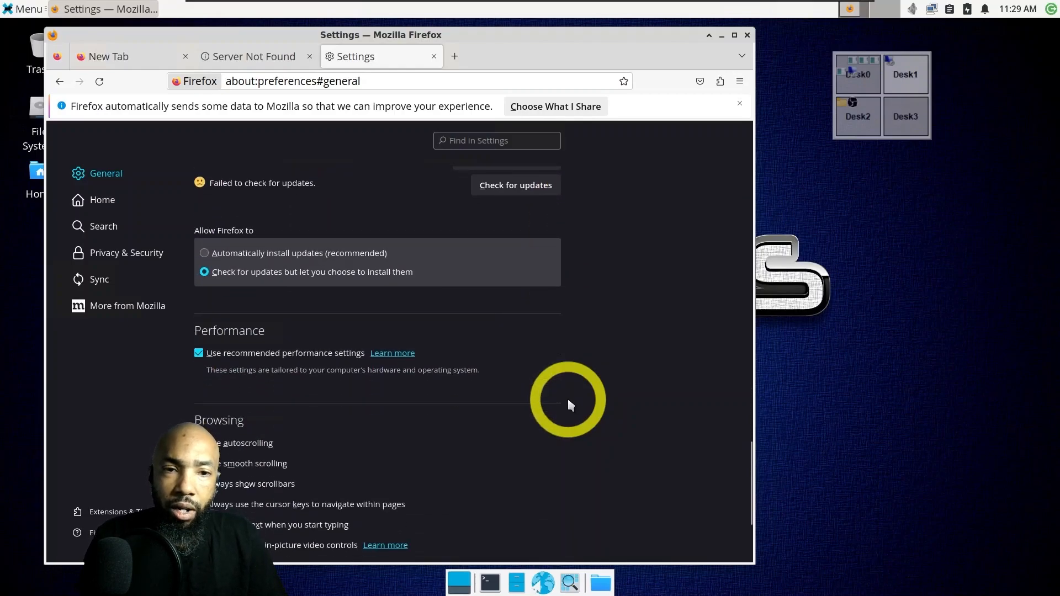
scroll(570, 405, "down", 5)
scroll(569, 404, "down", 1)
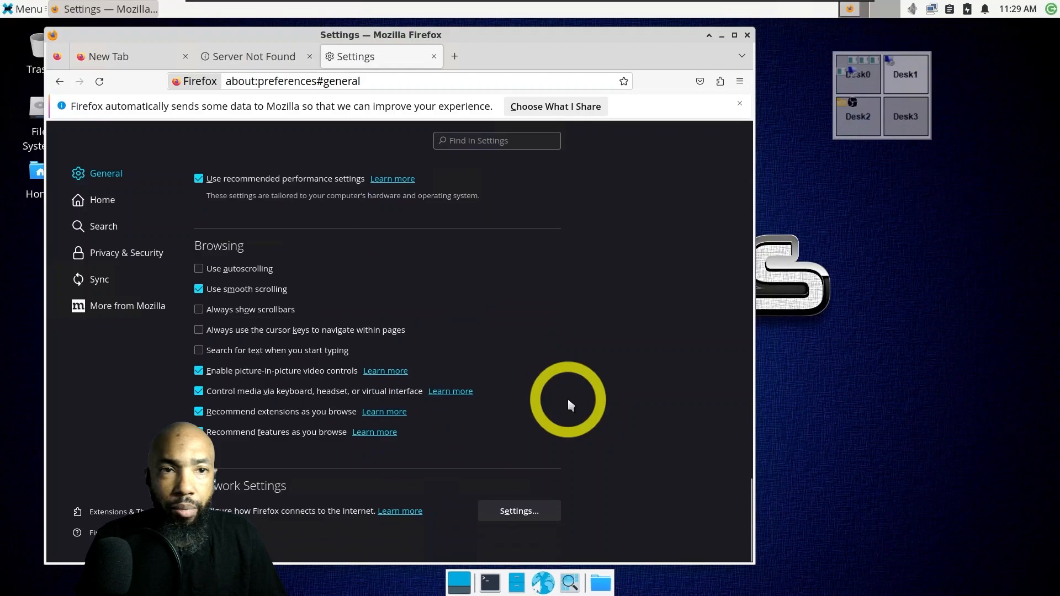
Set Firefox's connection settings to No proxy and close the Settings page.
left_click(528, 520)
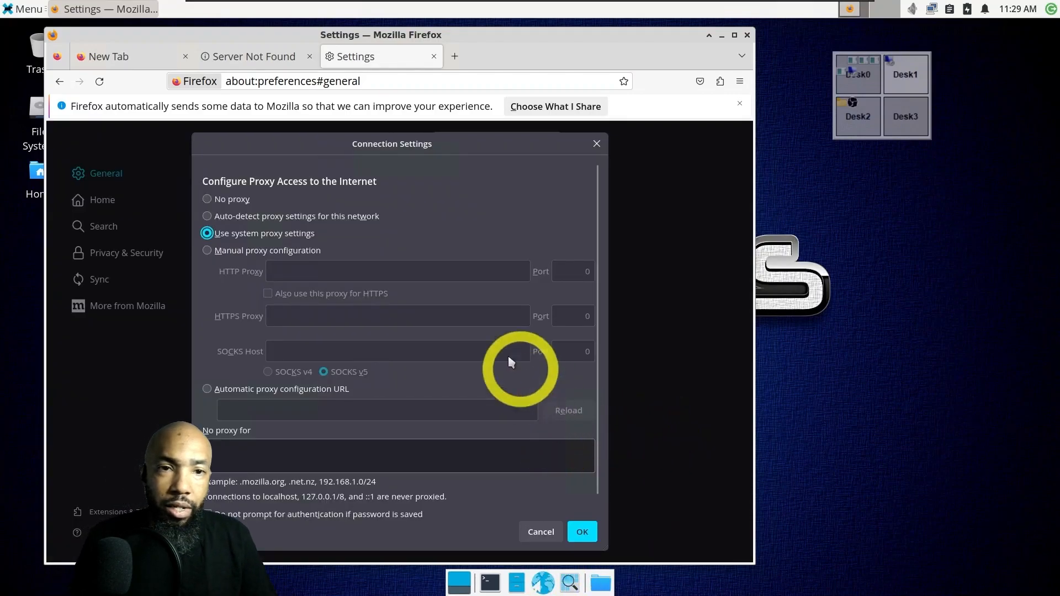
left_click(230, 199)
left_click(581, 530)
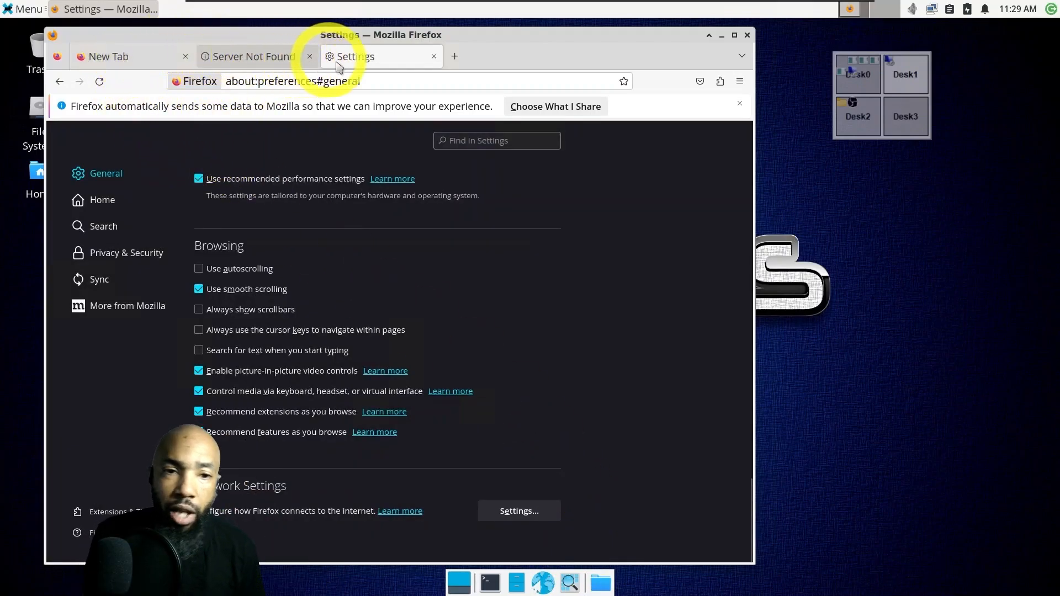
left_click(433, 57)
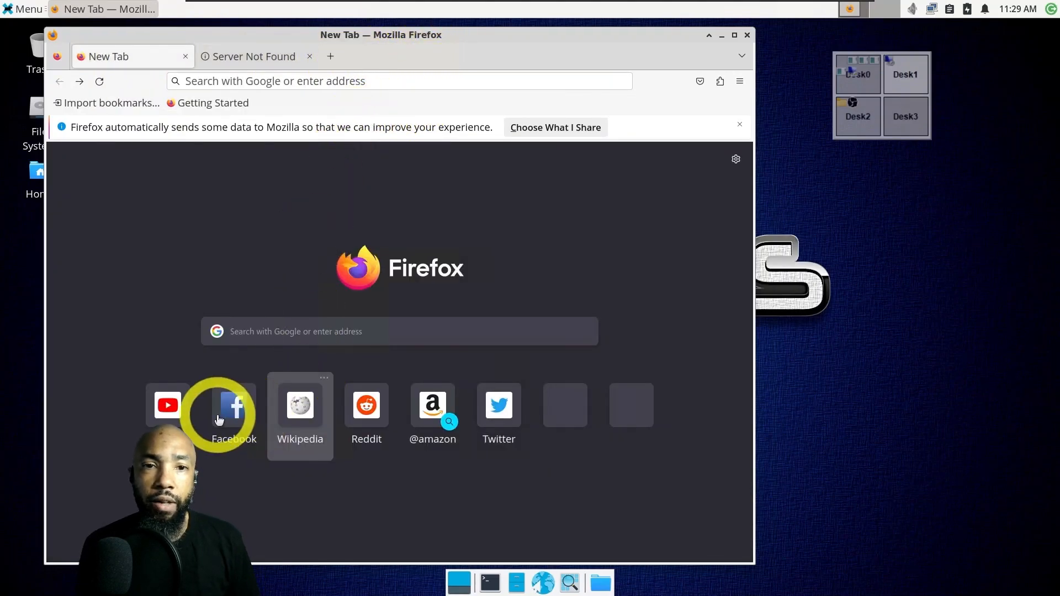
Try to load Facebook from the new tab page's shortcuts and retry the connection.
left_click(227, 406)
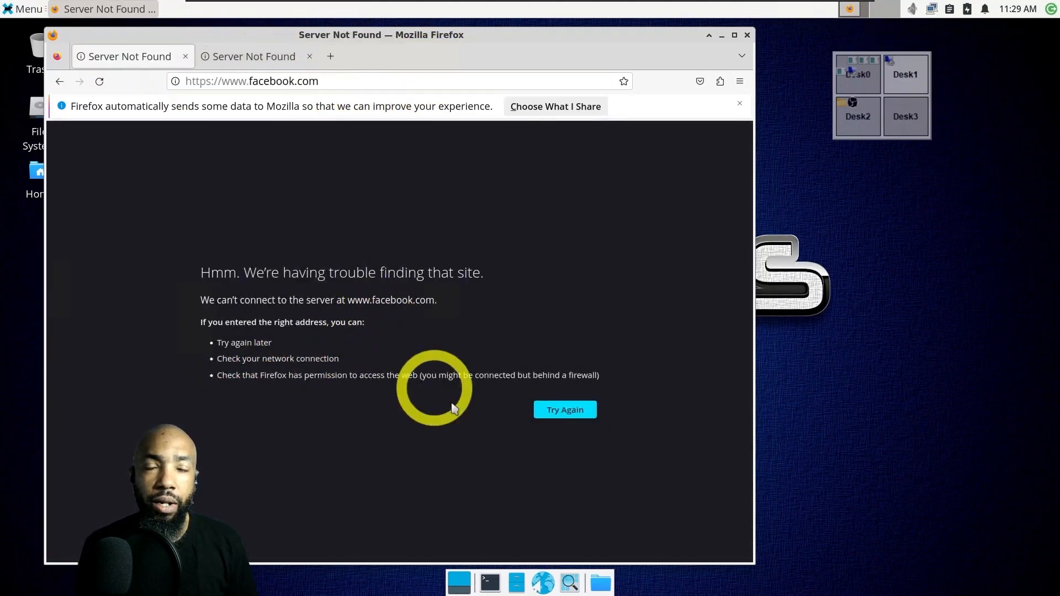
left_click(568, 422)
left_click(569, 422)
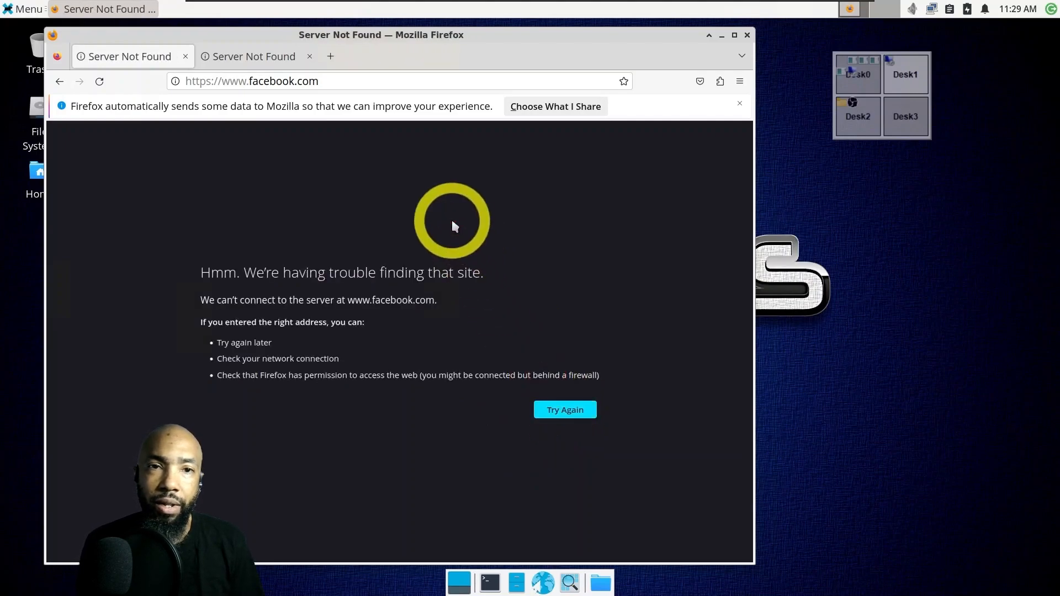
Reopen the Connection Settings from Network Settings in Firefox's General settings and review the proxy options.
left_click(740, 81)
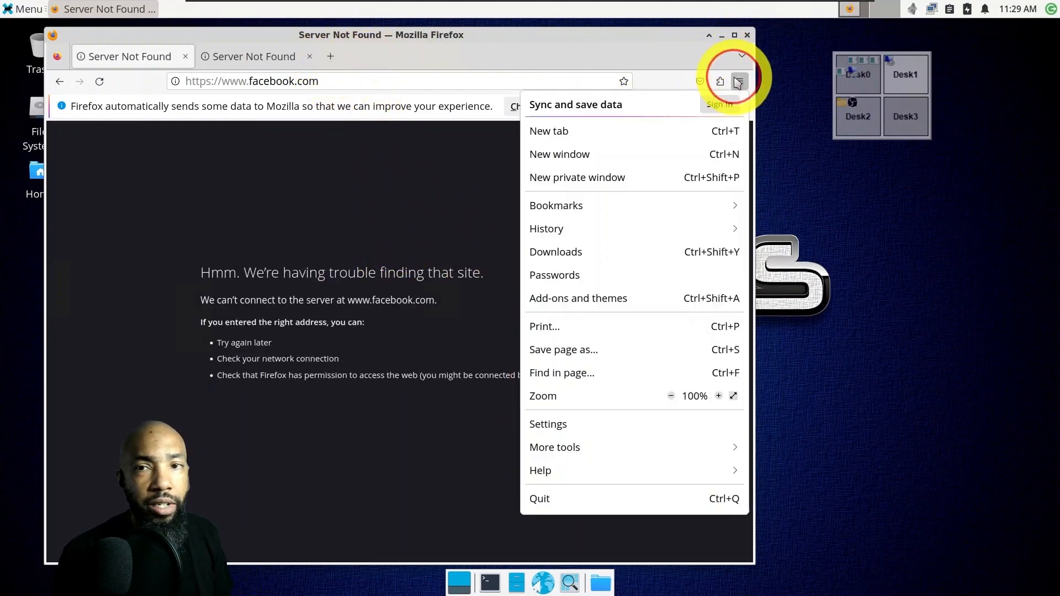
left_click(641, 431)
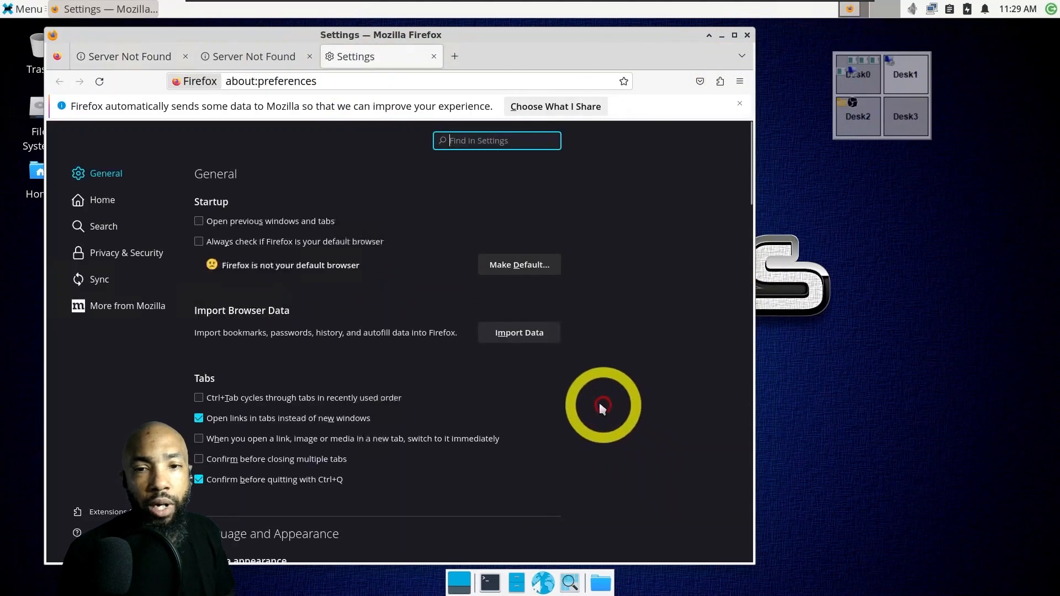
scroll(362, 466, "down", 15)
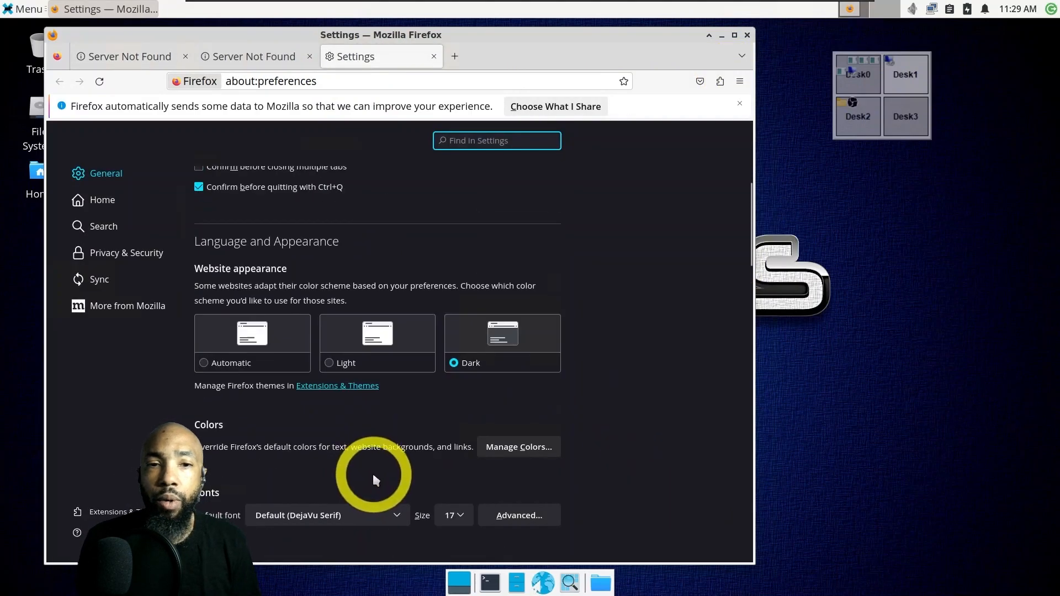
scroll(373, 475, "down", 15)
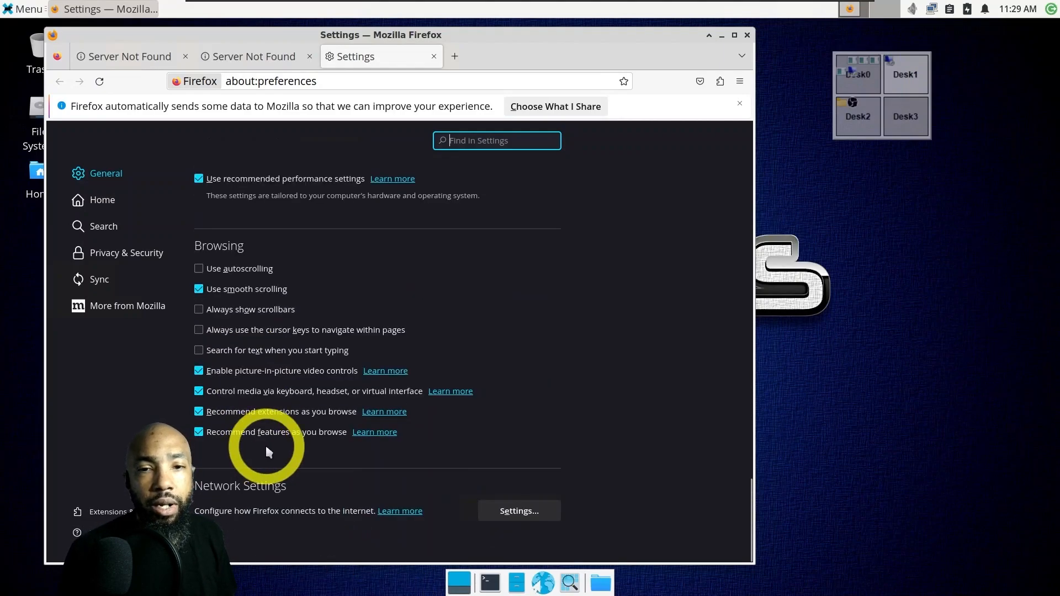
left_click(530, 511)
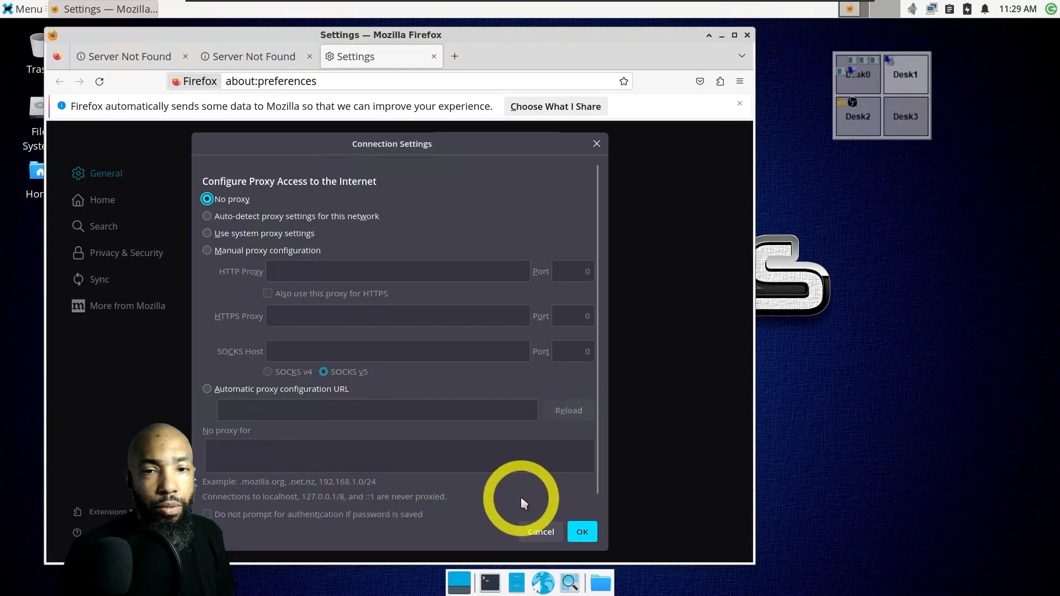
scroll(508, 474, "down", 1)
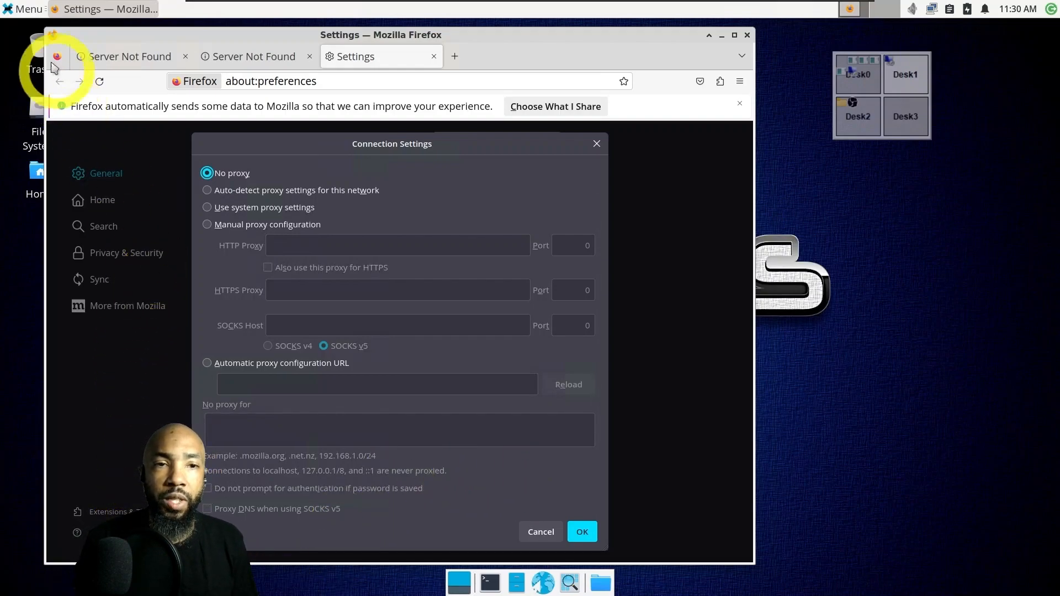
Open a root Xfce terminal, enter the root password, and list the network interfaces with ifconfig.
left_click(24, 9)
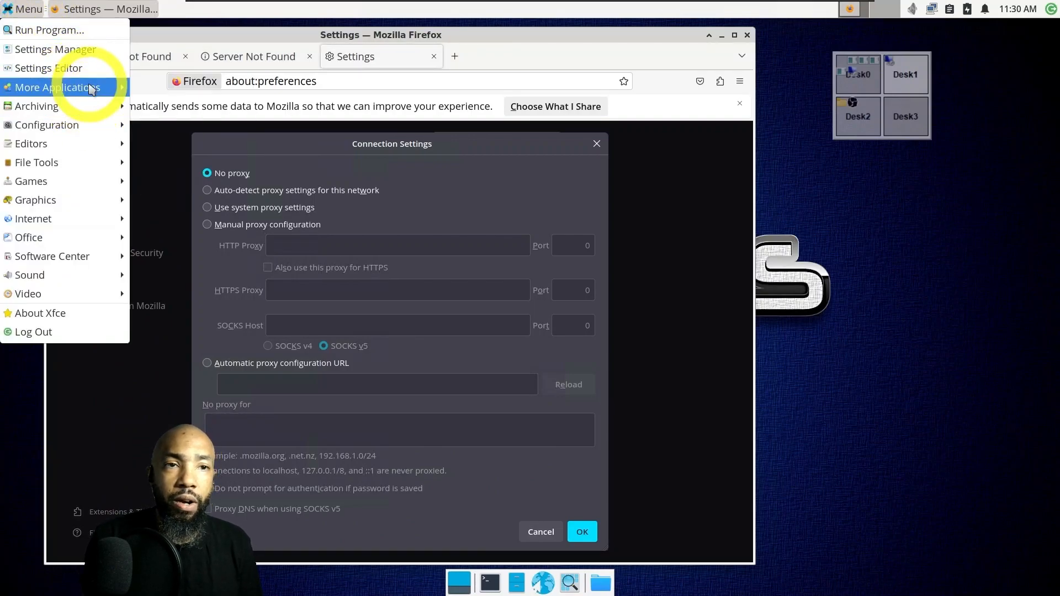
mouse_move(91, 89)
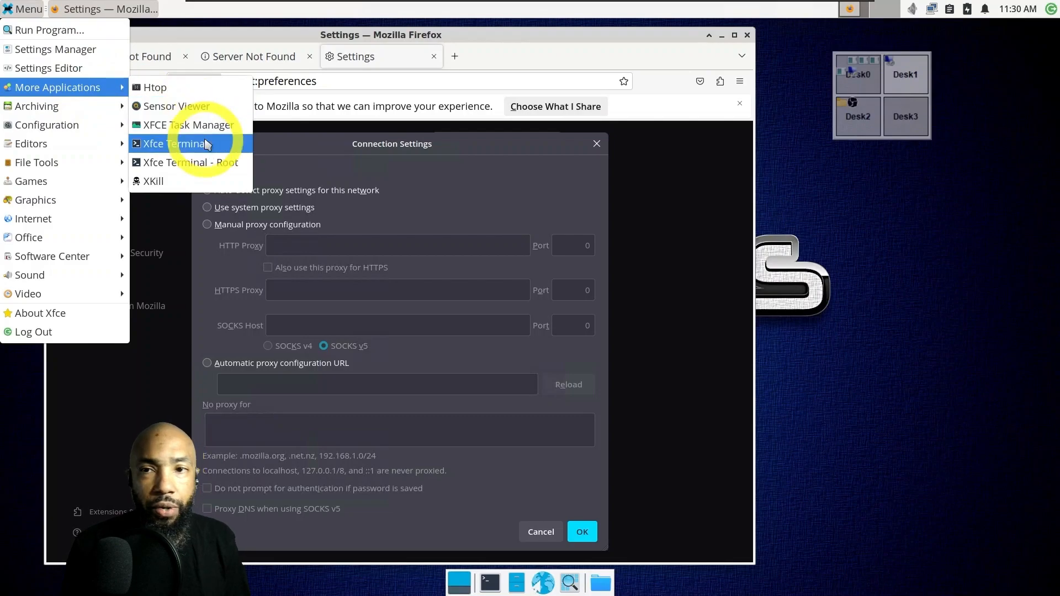
left_click(226, 160)
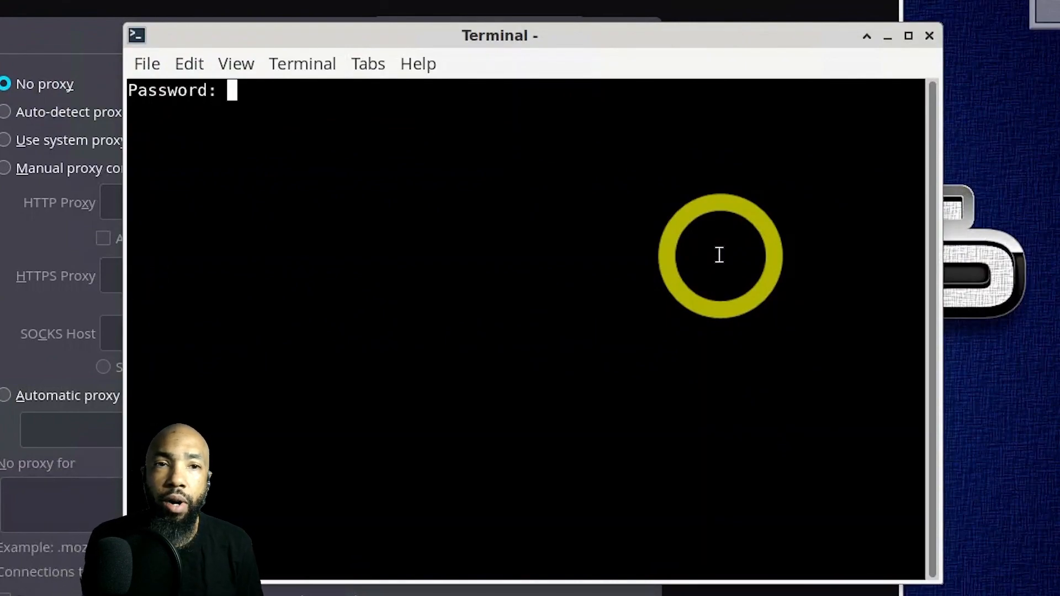
key("Return")
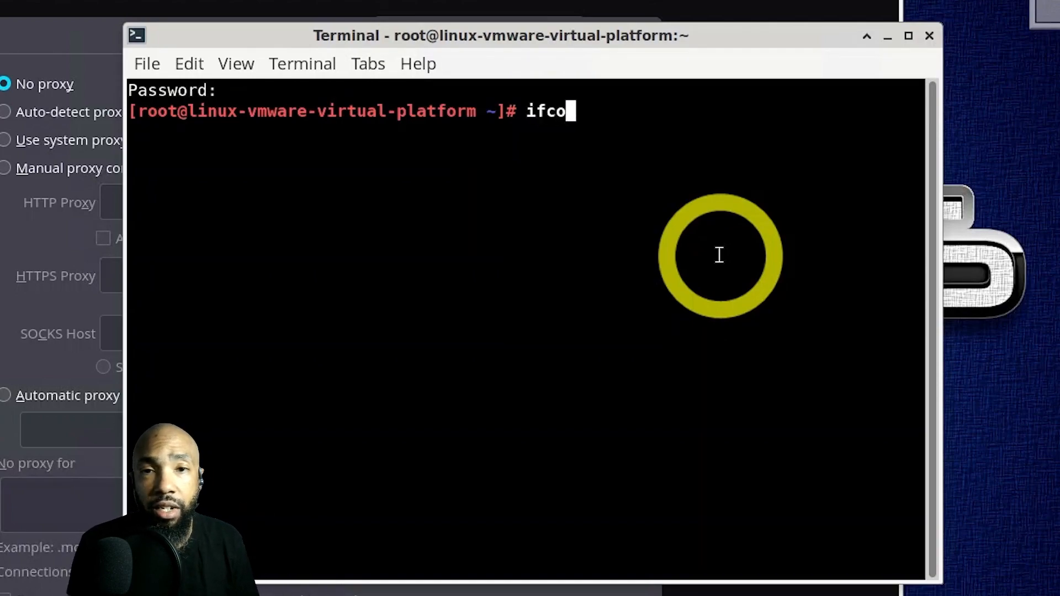
type("ifconfig")
key("Return")
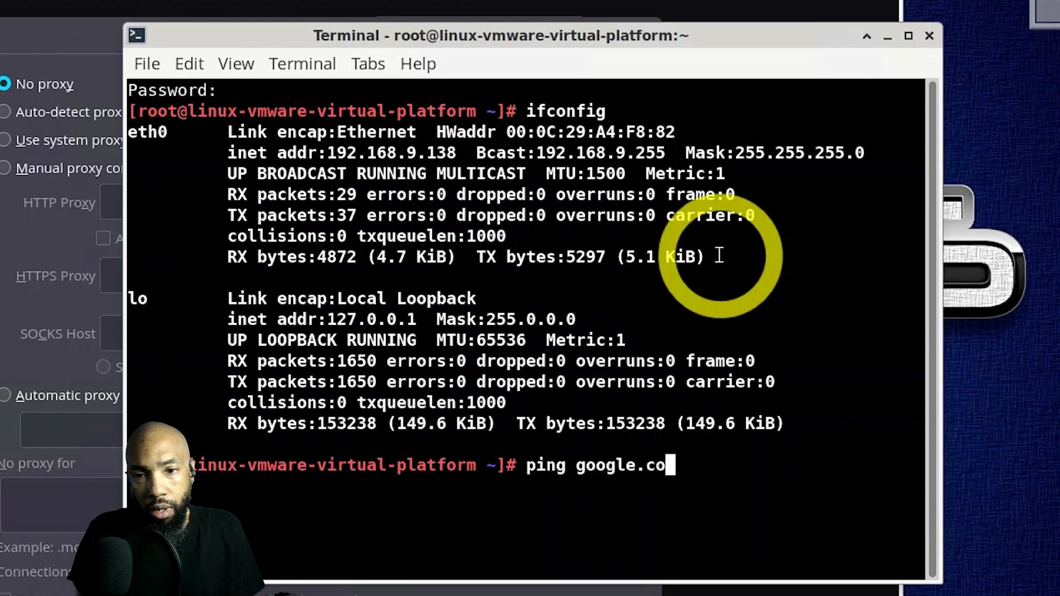
key("Return")
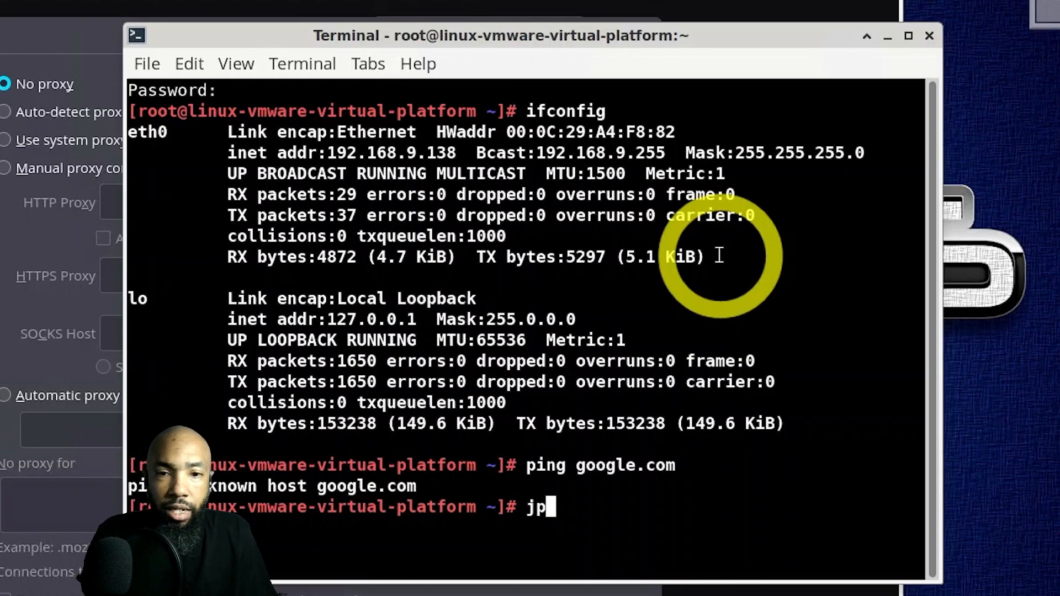
key("BackSpace")
key("BackSpace")
key("BackSpace")
key("BackSpace")
key("BackSpace")
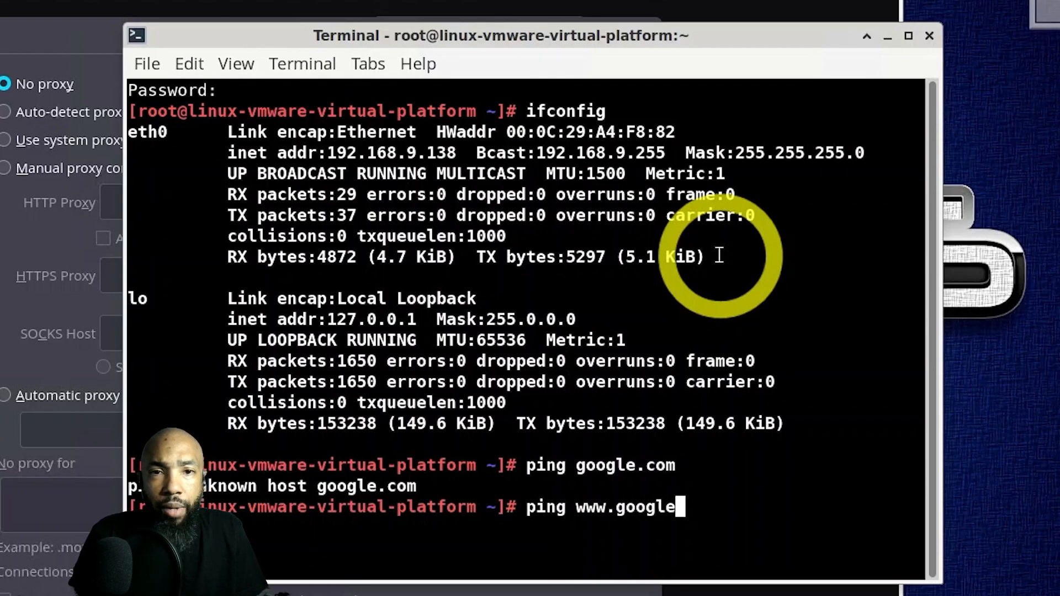
type("m")
key("Return")
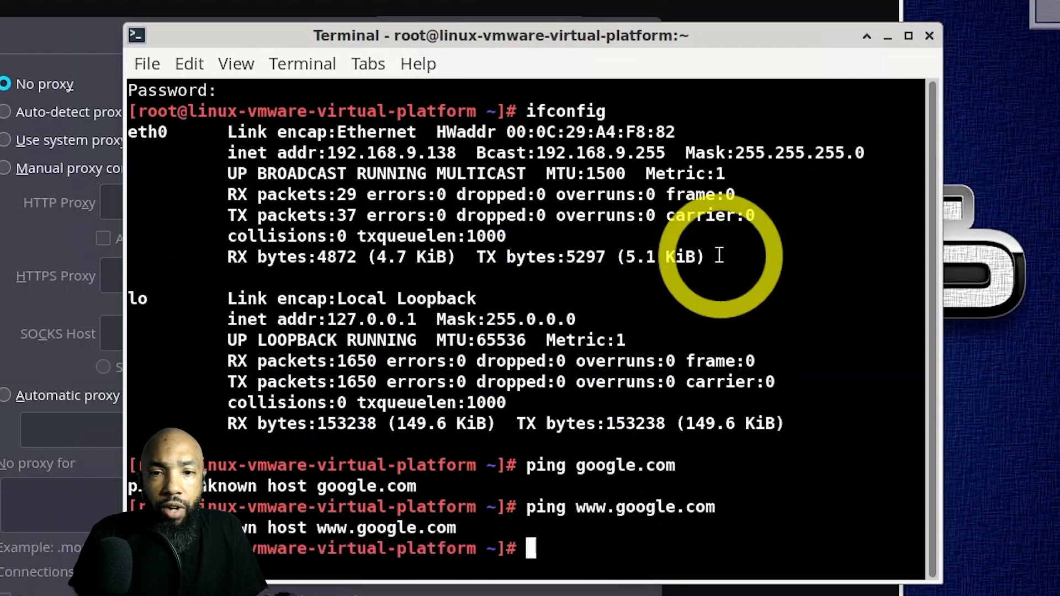
Close the root terminal and the Firefox window.
left_click(931, 37)
left_click(585, 414)
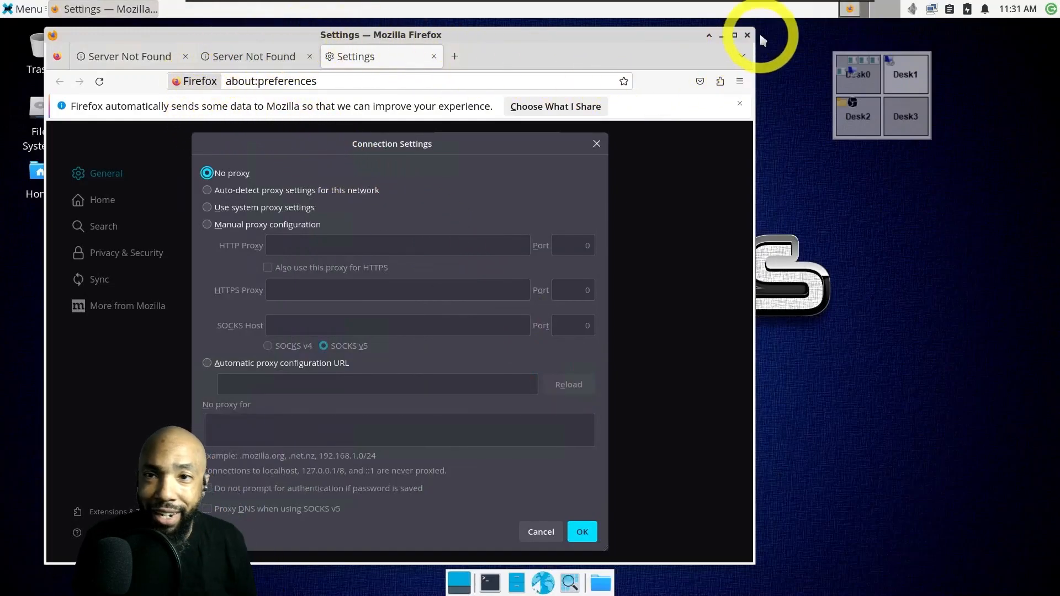
left_click(747, 35)
Reconnect the wired Ethernet network using the System eth0 connection.
left_click(13, 9)
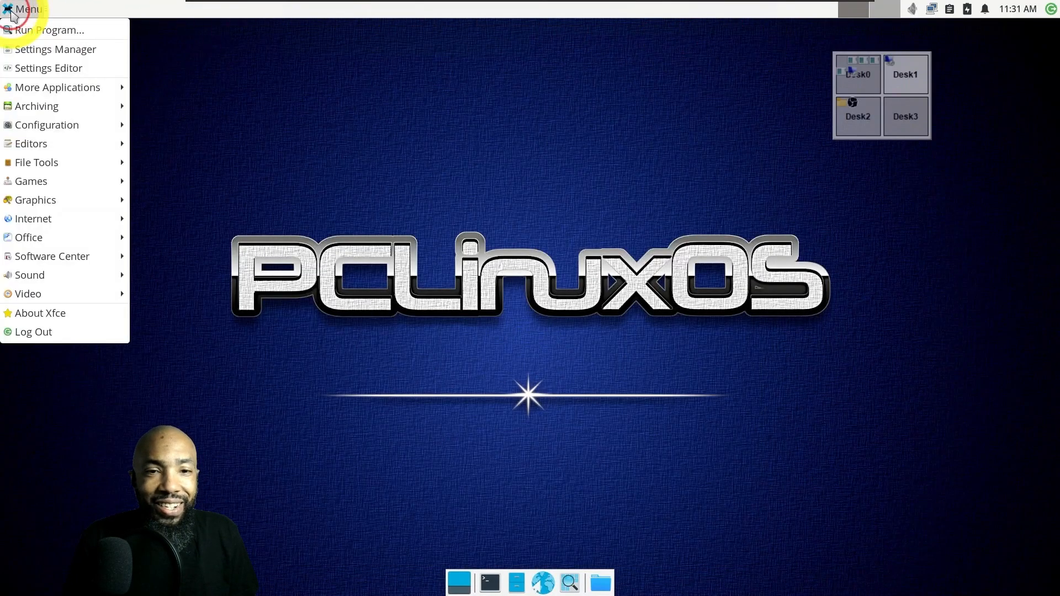
left_click(935, 11)
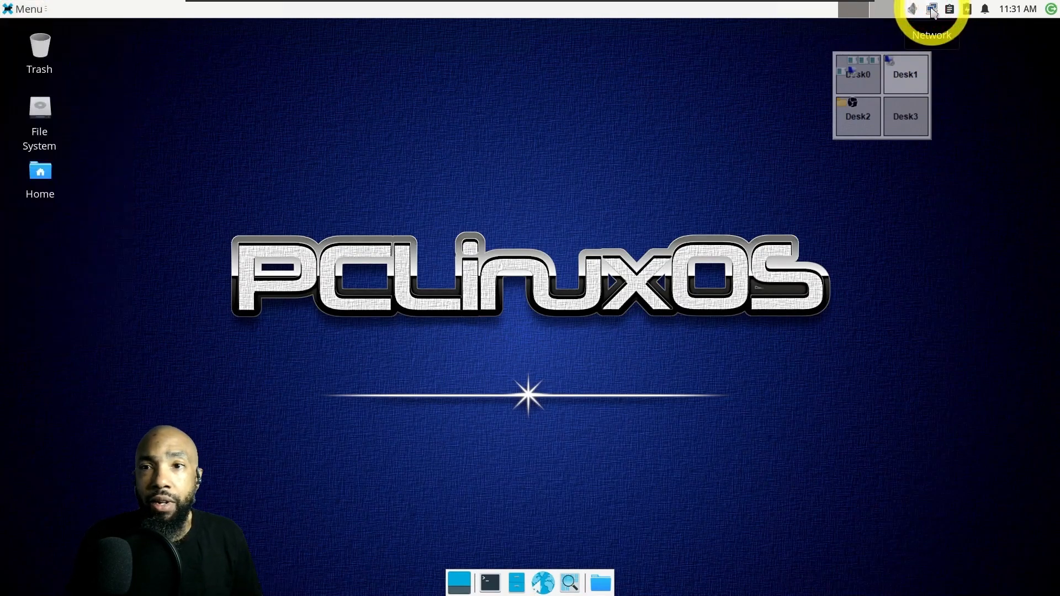
left_click(932, 11)
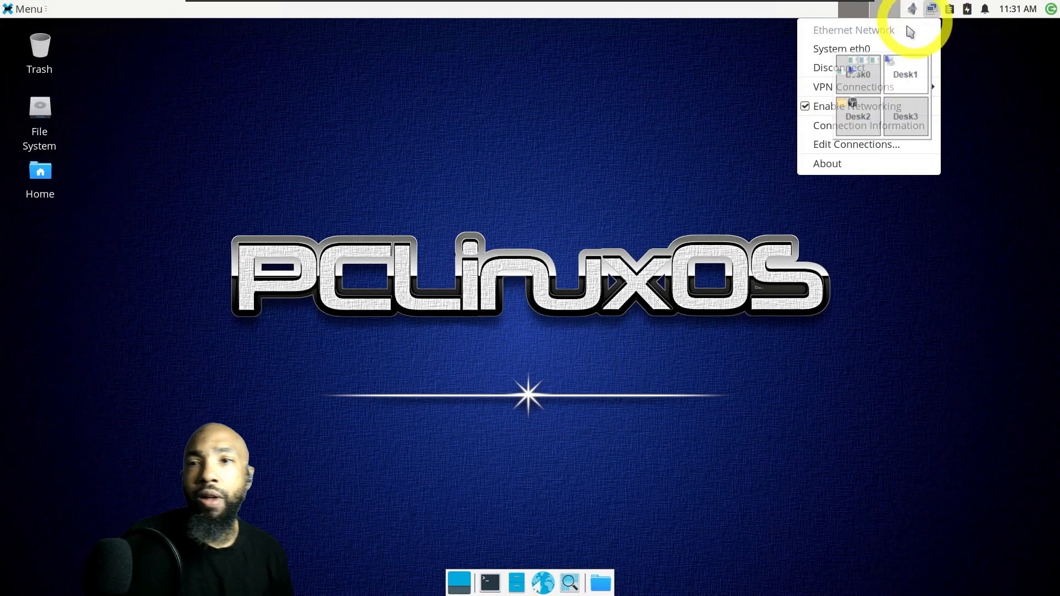
left_click(885, 48)
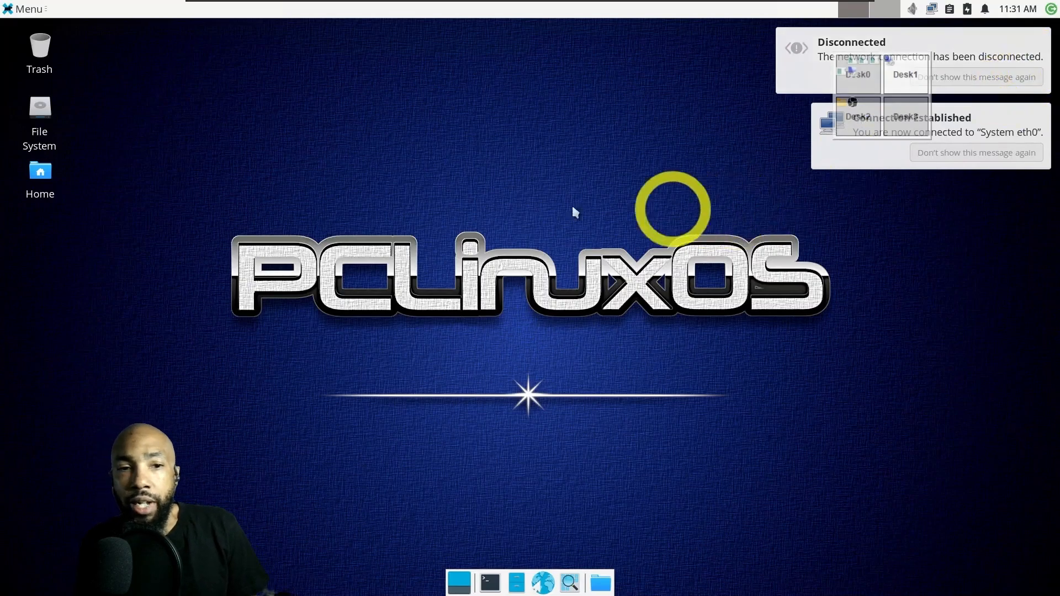
Relaunch Firefox, reload its new tab page, and open Facebook from the shortcuts.
left_click(21, 9)
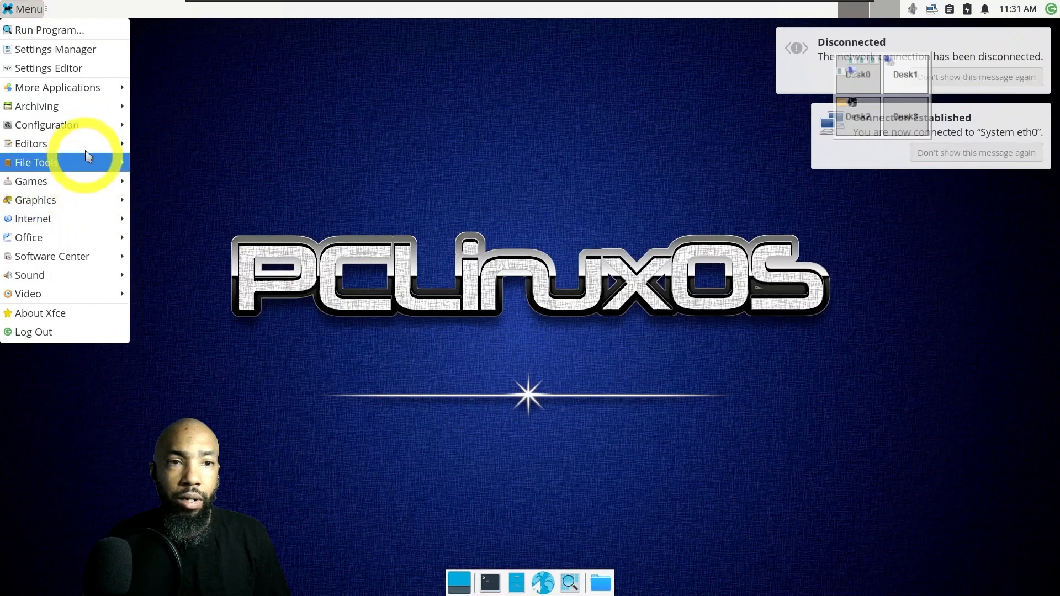
mouse_move(86, 122)
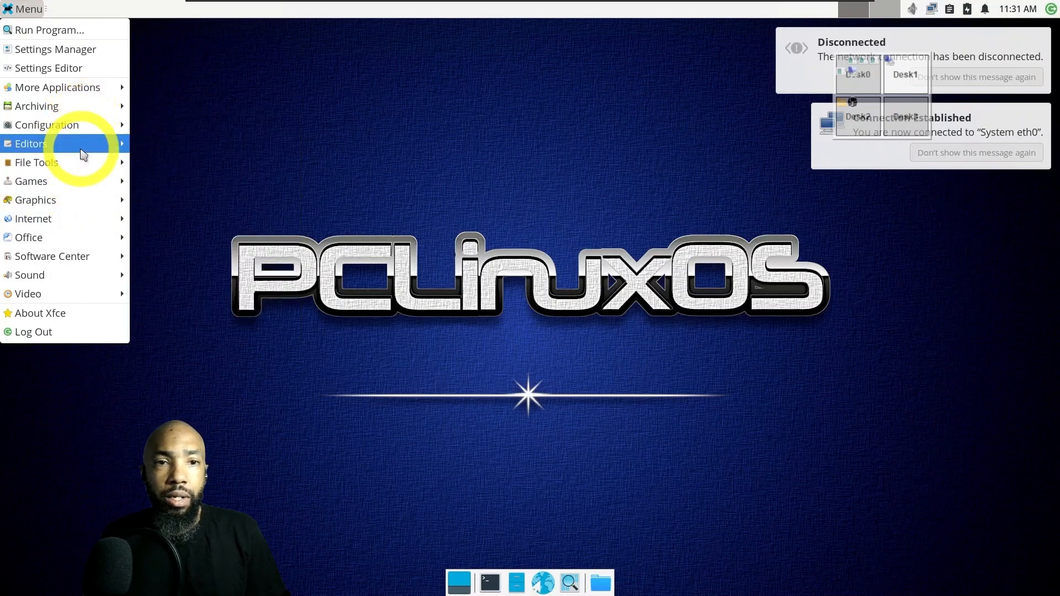
mouse_move(93, 228)
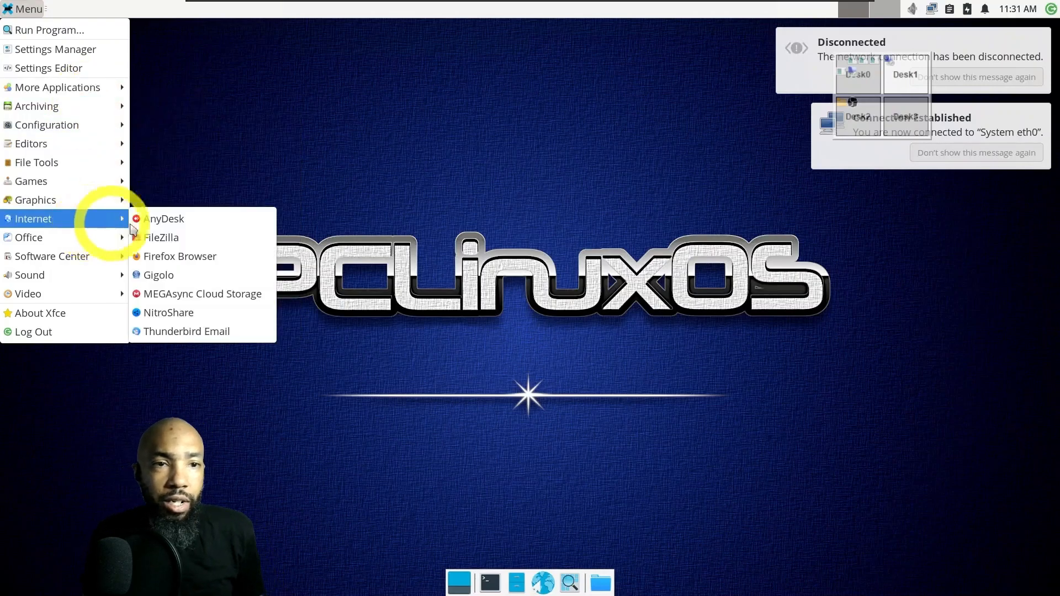
left_click(209, 252)
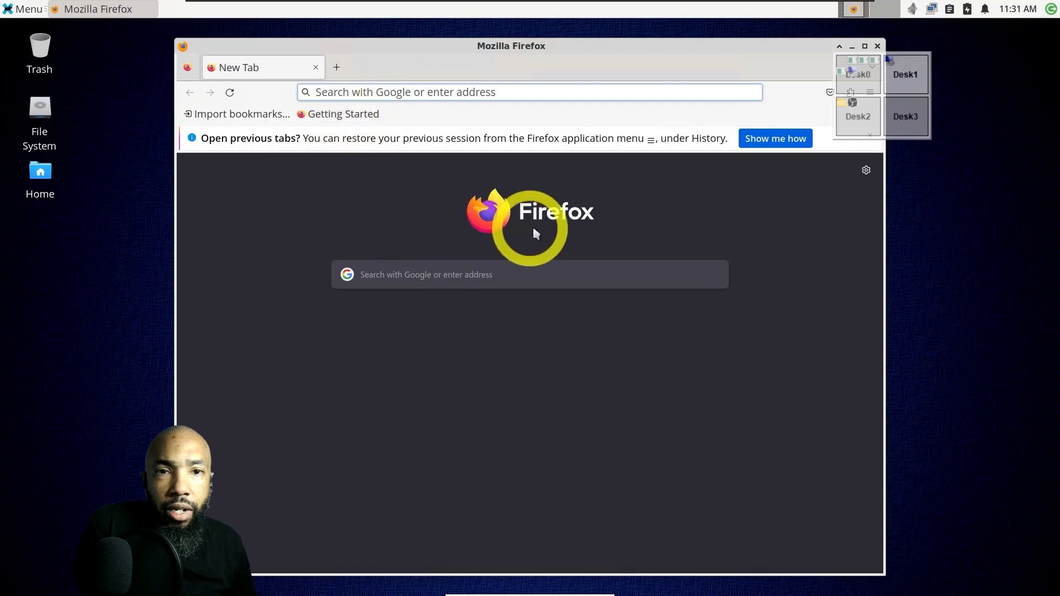
left_click(230, 93)
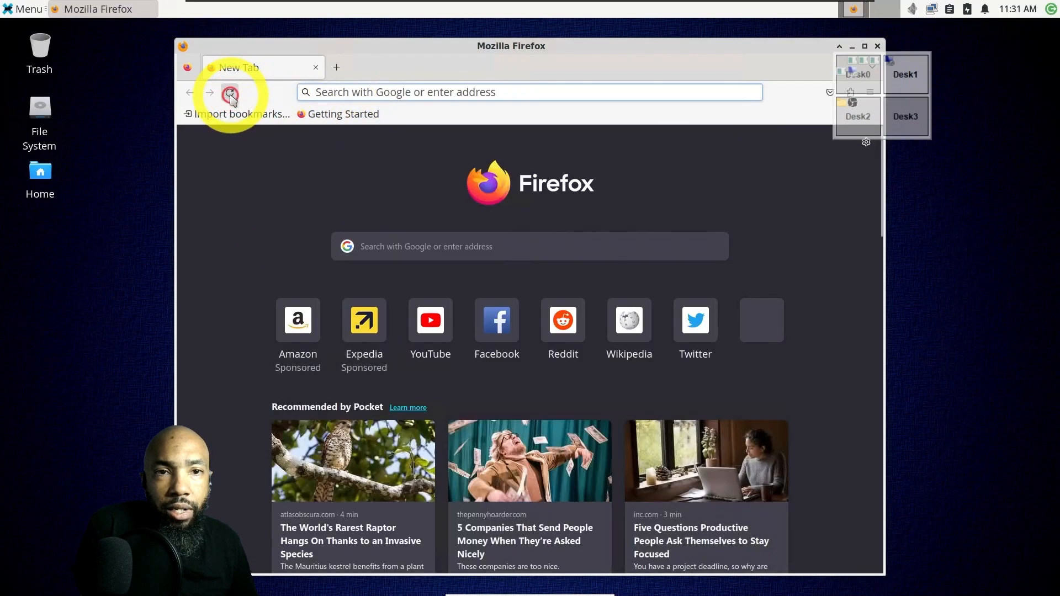
left_click(497, 328)
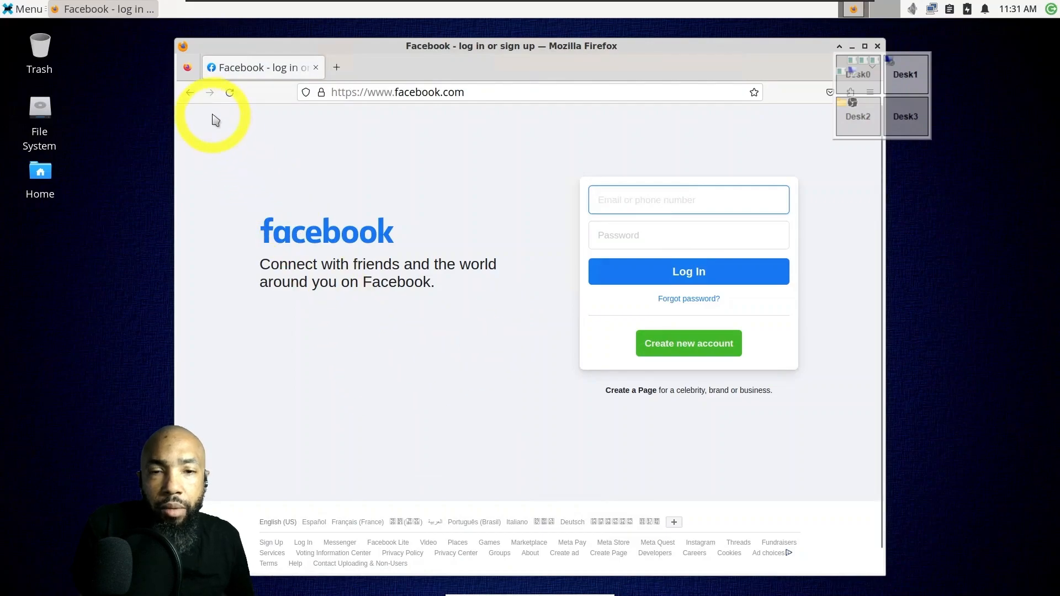
Look up "you" in the address bar, open YouTube from the youtube suggestion, and maximize the browser window.
left_click(350, 92)
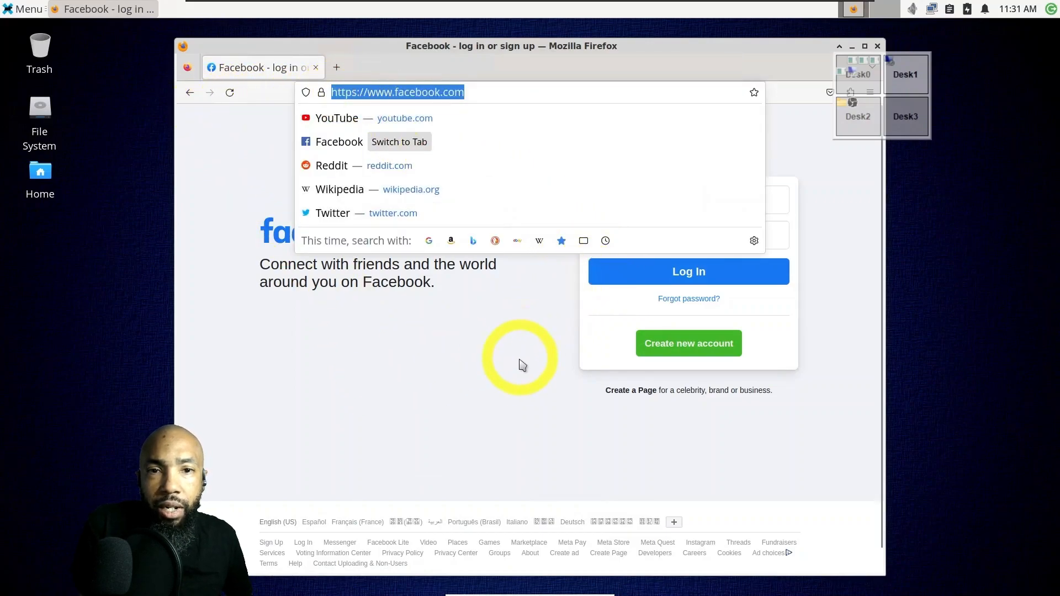
type("y")
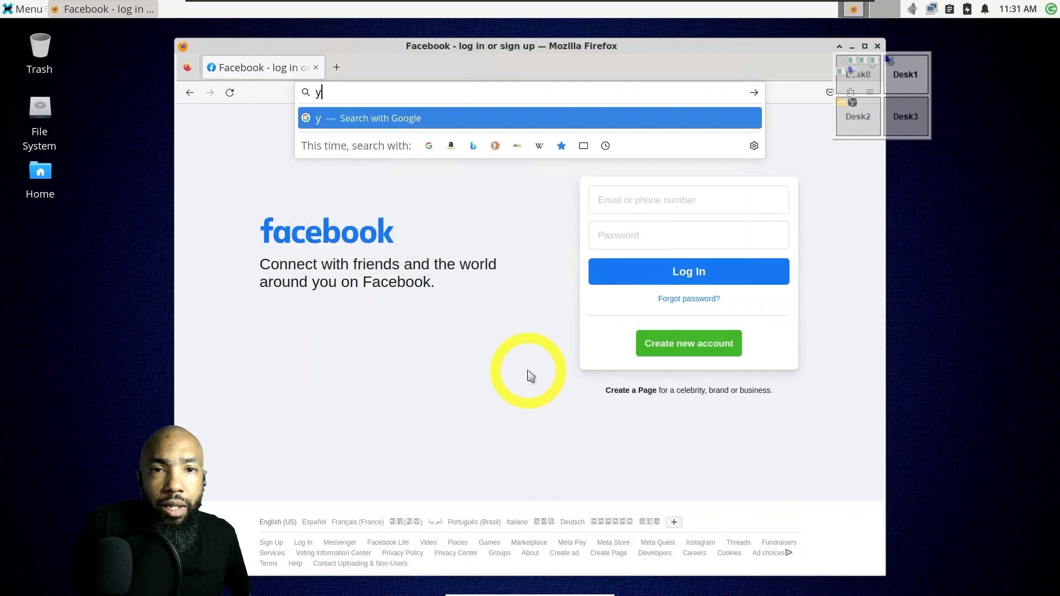
type("ou")
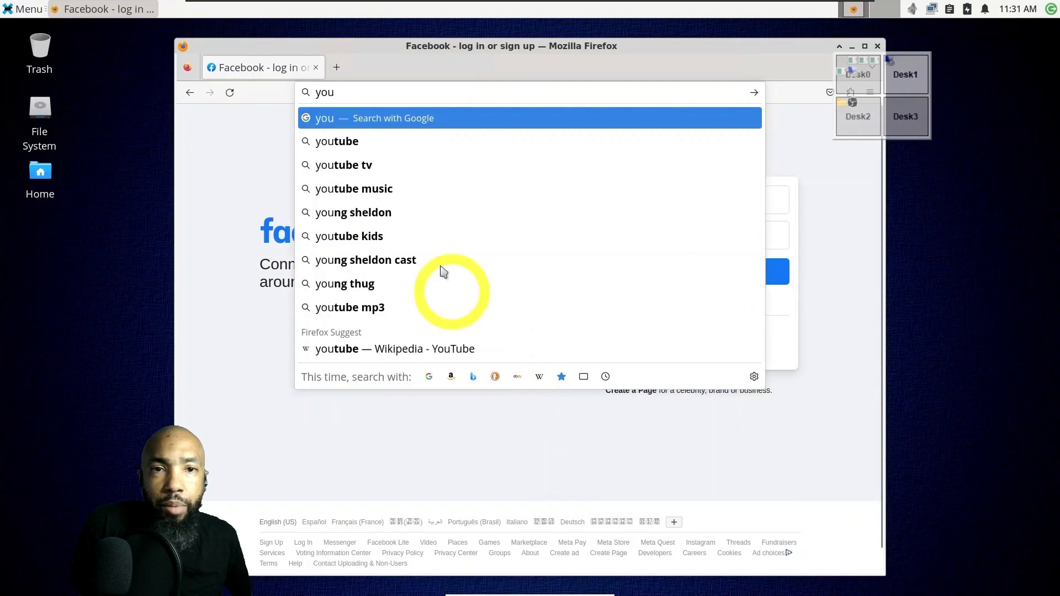
left_click(381, 142)
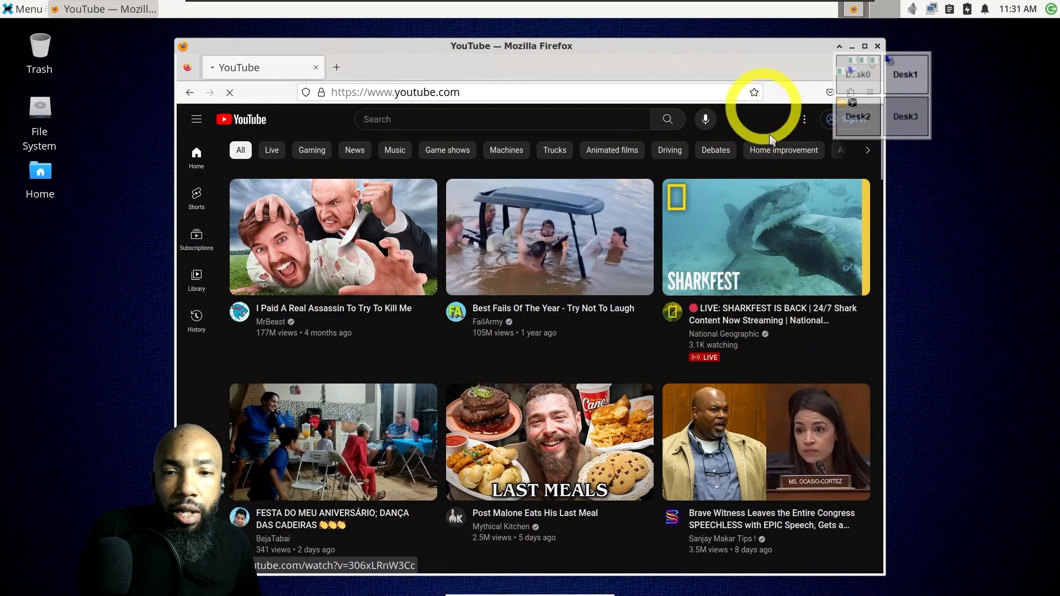
left_click(864, 46)
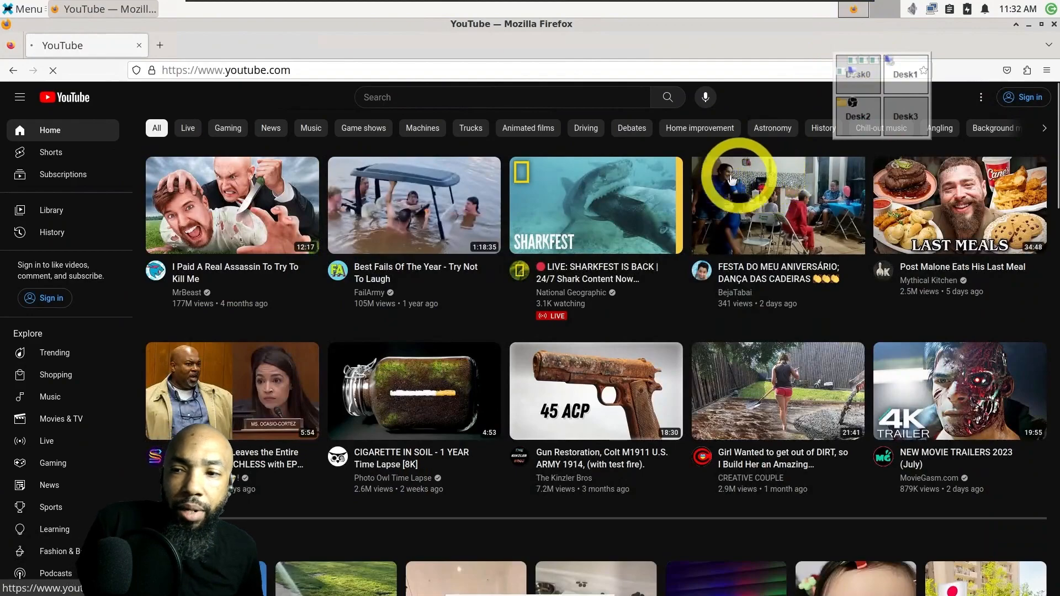
Browse YouTube's home feed and Shorts, check the watch history page, and return to the home feed.
scroll(623, 205, "down", 3)
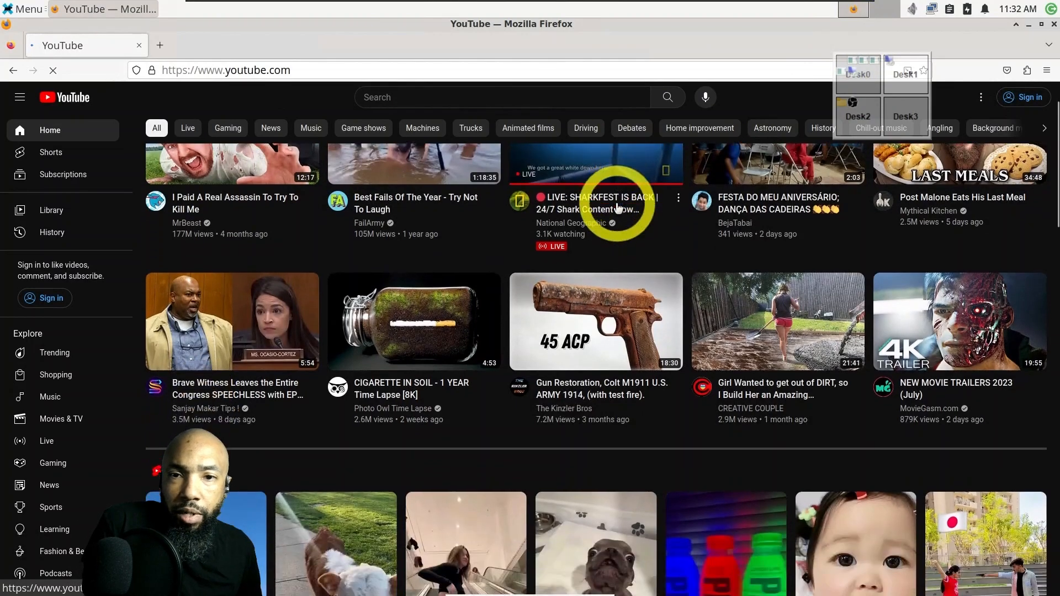
scroll(618, 207, "down", 2)
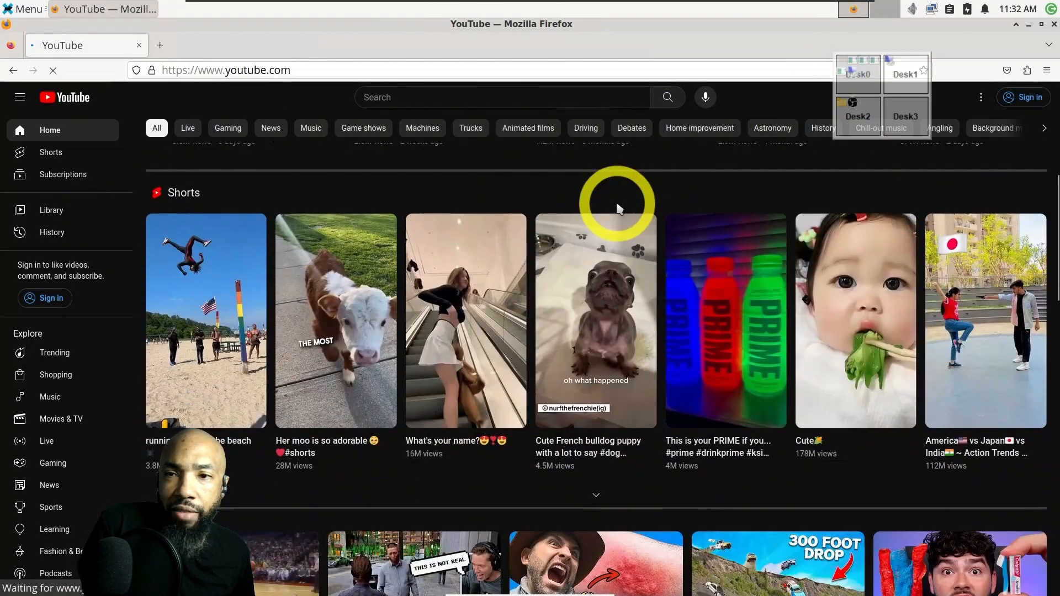
scroll(618, 206, "down", 2)
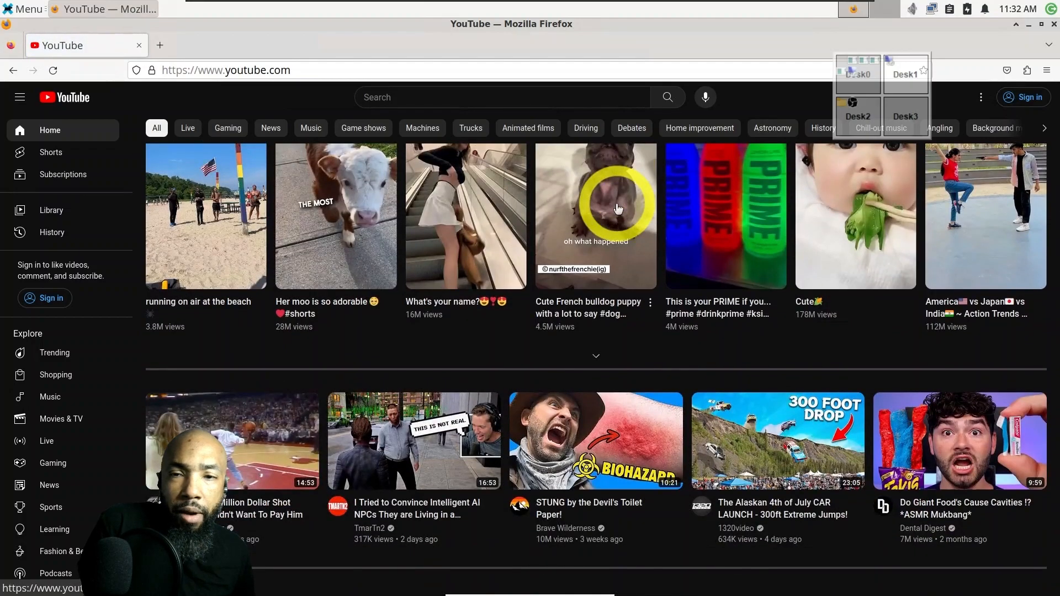
scroll(618, 208, "up", 2)
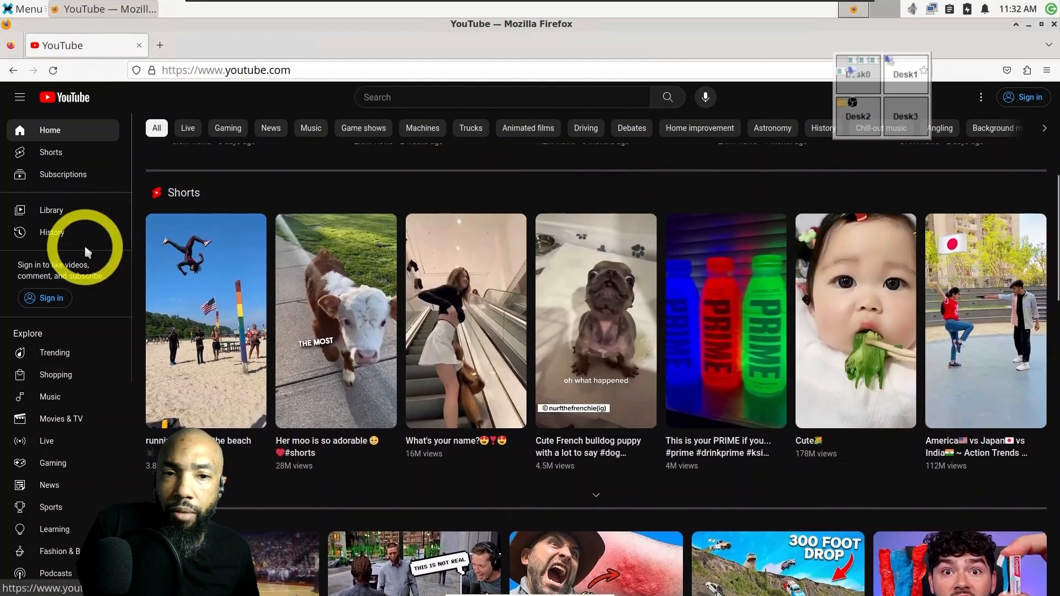
left_click(66, 235)
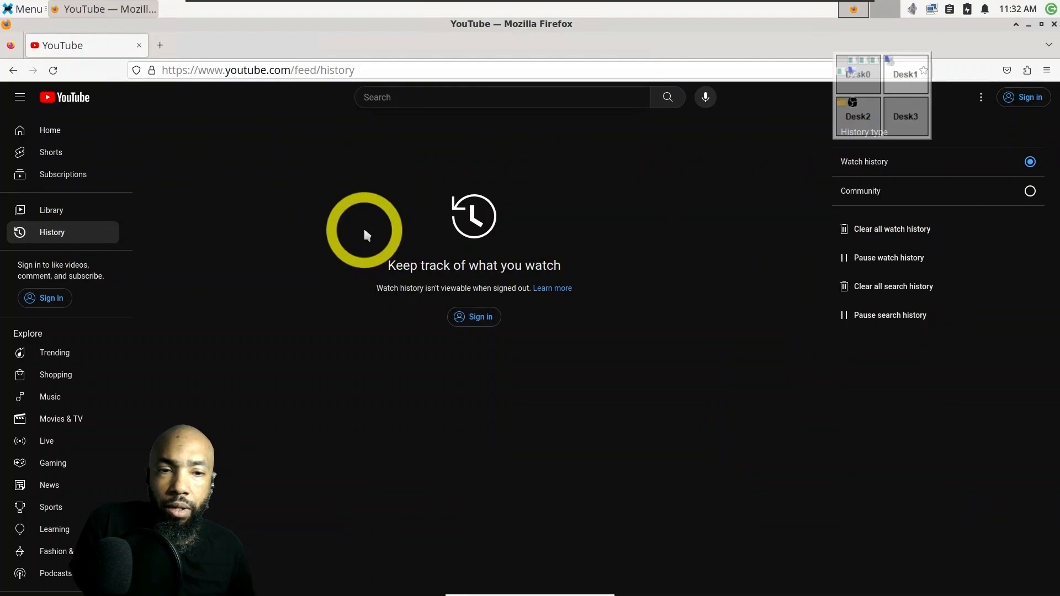
left_click(55, 132)
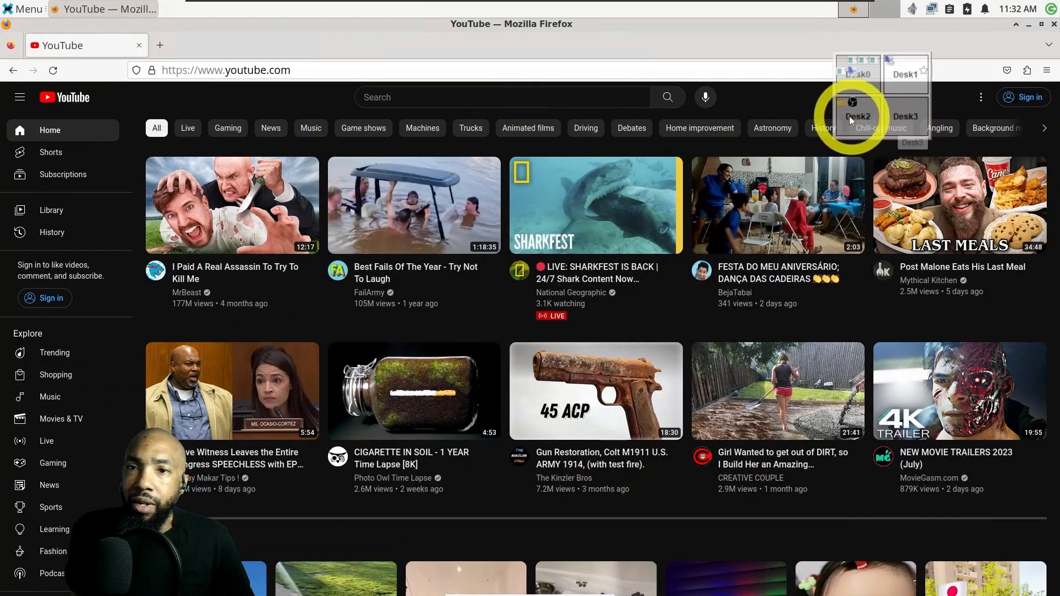
Set the PNMixer sound card to Ensoniq AudioPCI in the volume preferences and apply the change.
right_click(912, 9)
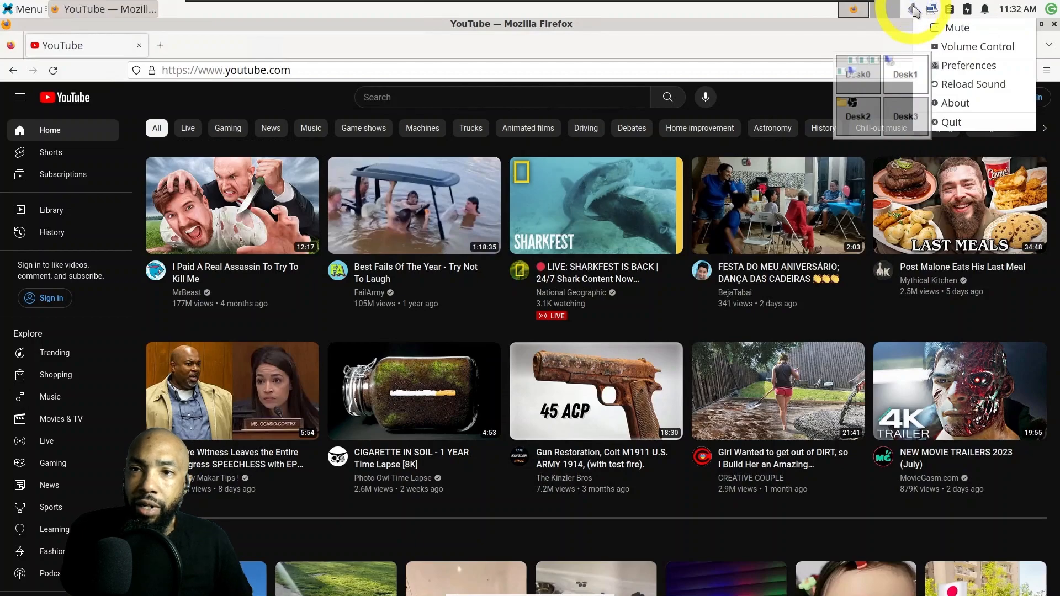
left_click(979, 69)
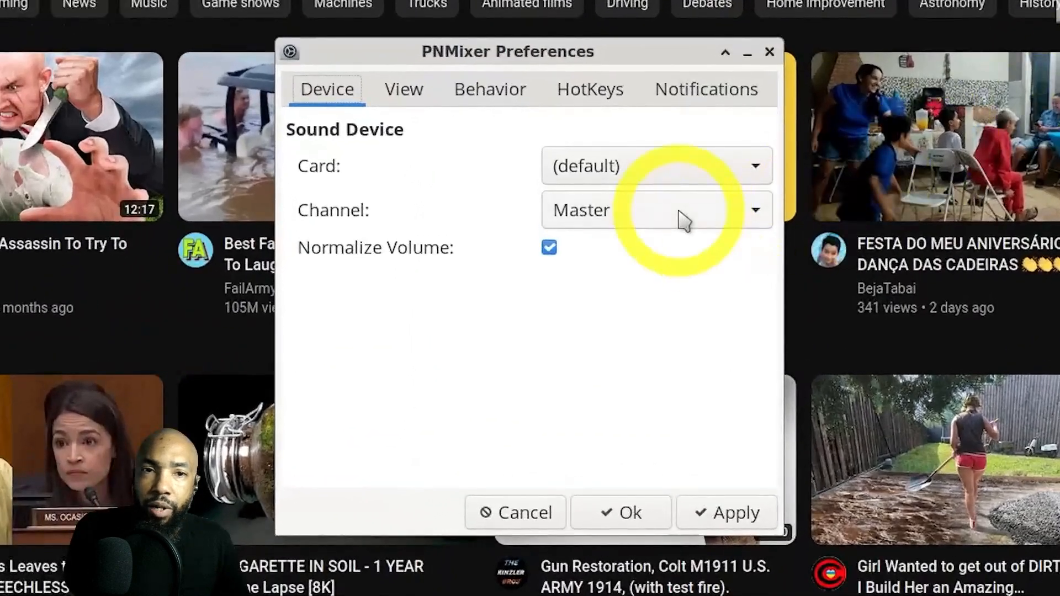
left_click(717, 165)
left_click(711, 206)
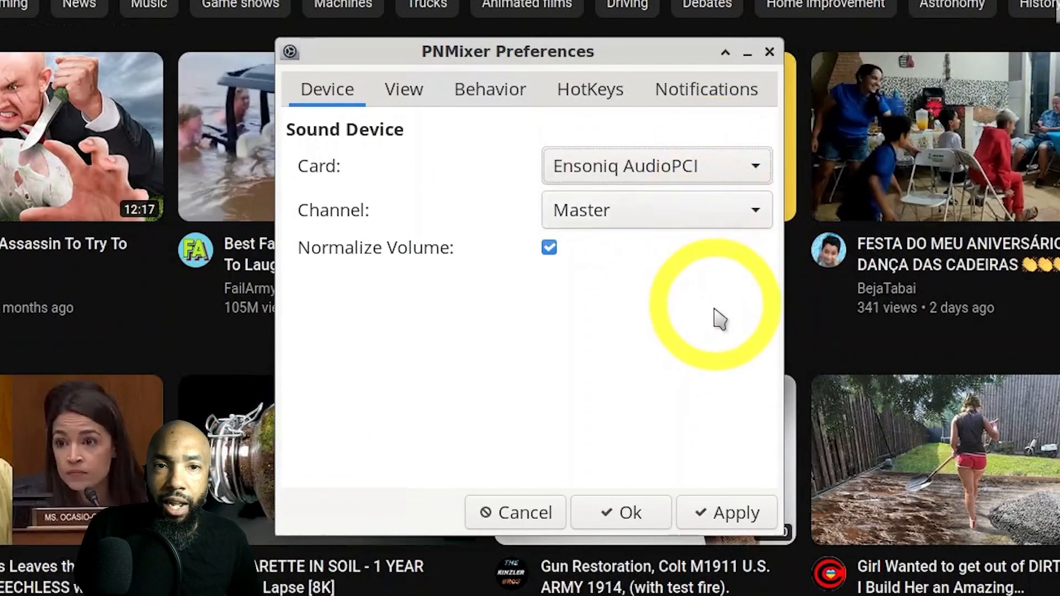
left_click(736, 513)
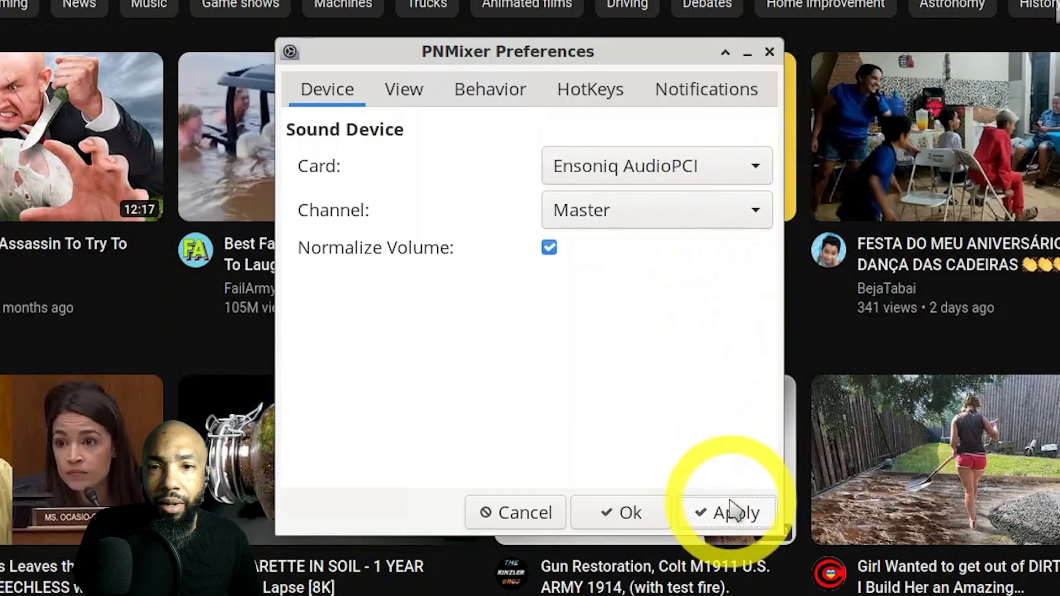
Review the PNMixer view, behavior, hotkey and notification settings, and close the preferences.
left_click(405, 91)
left_click(467, 95)
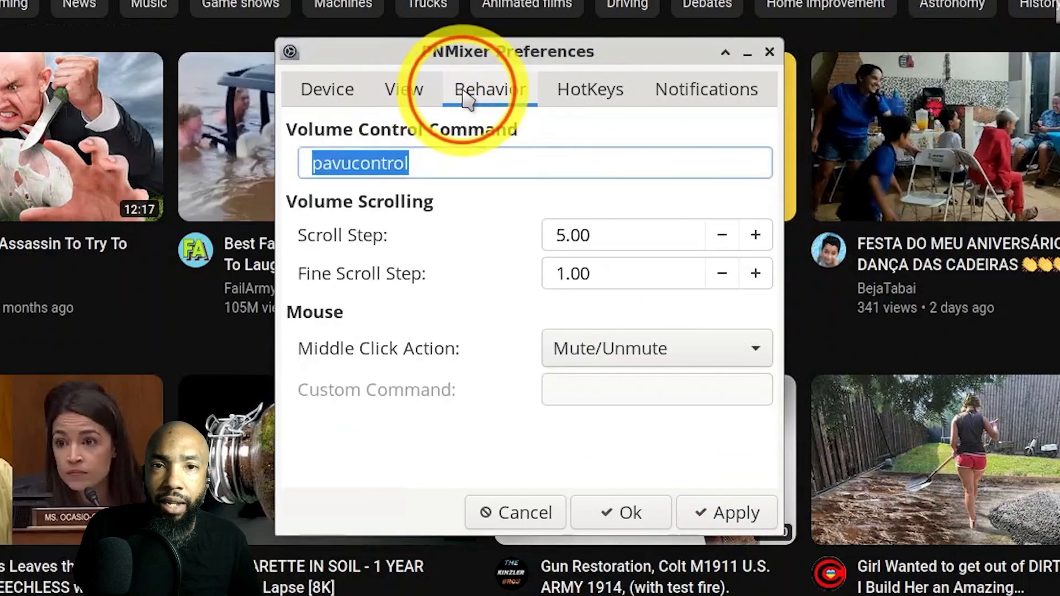
left_click(590, 89)
left_click(680, 84)
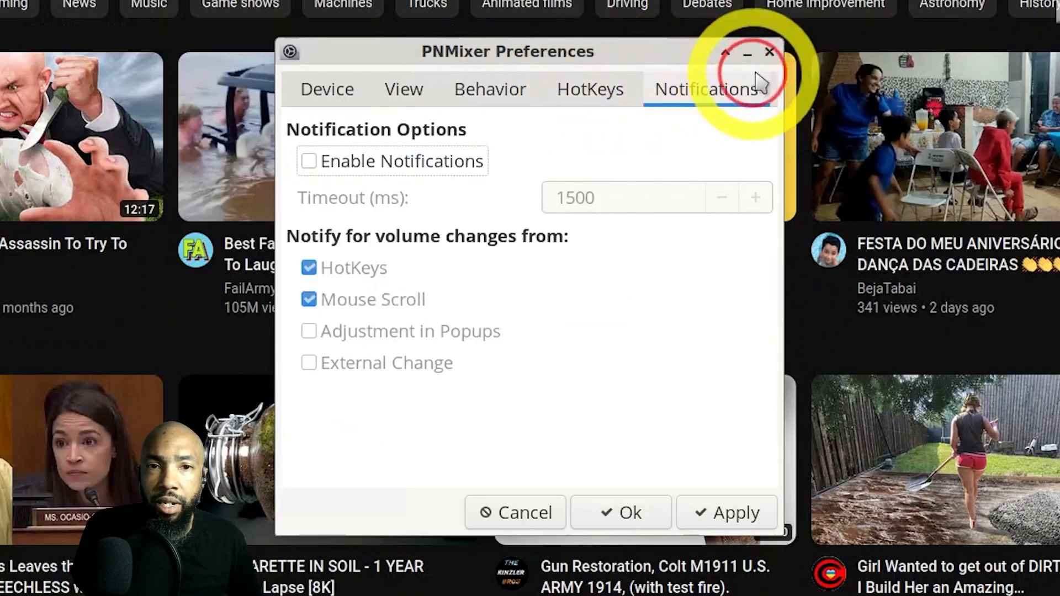
left_click(769, 51)
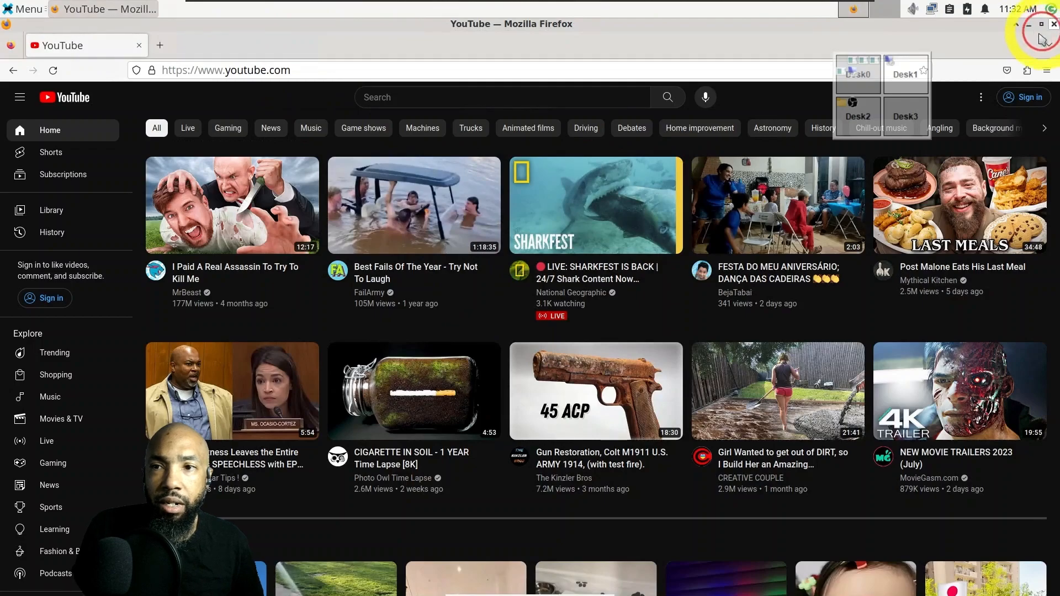
Close Firefox, restart the system, and boot the standard PCLinuxOS (6.4.7-pclos1) 2023 entry.
left_click(1053, 23)
left_click(1051, 10)
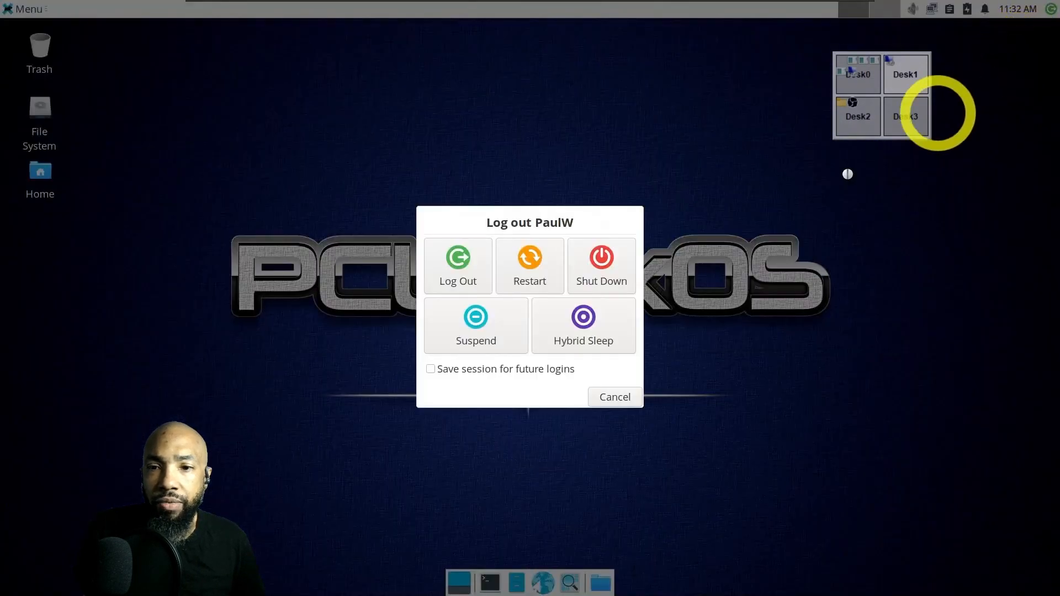
left_click(531, 264)
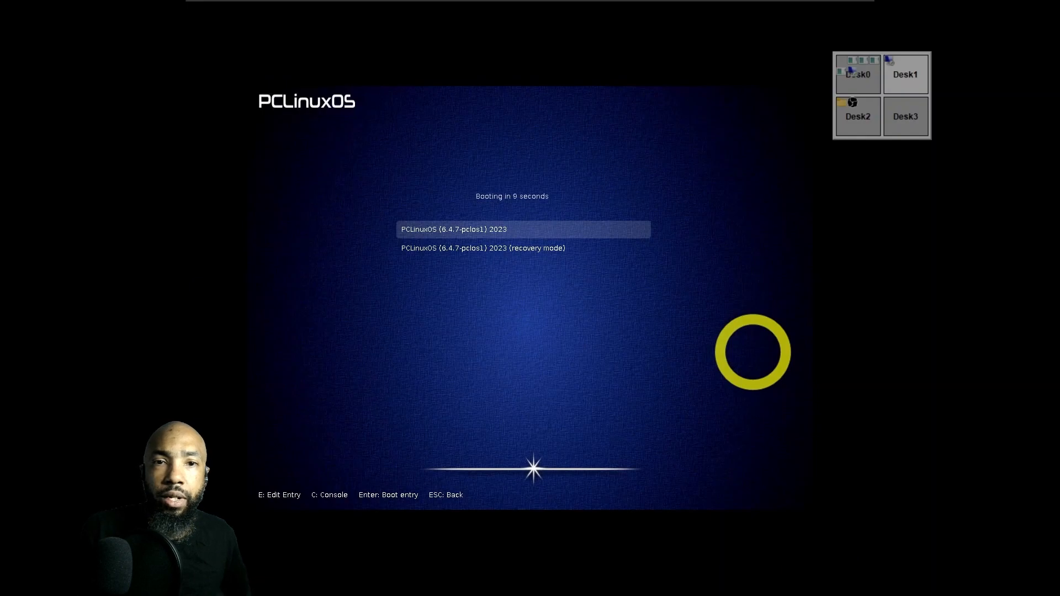
key("Return")
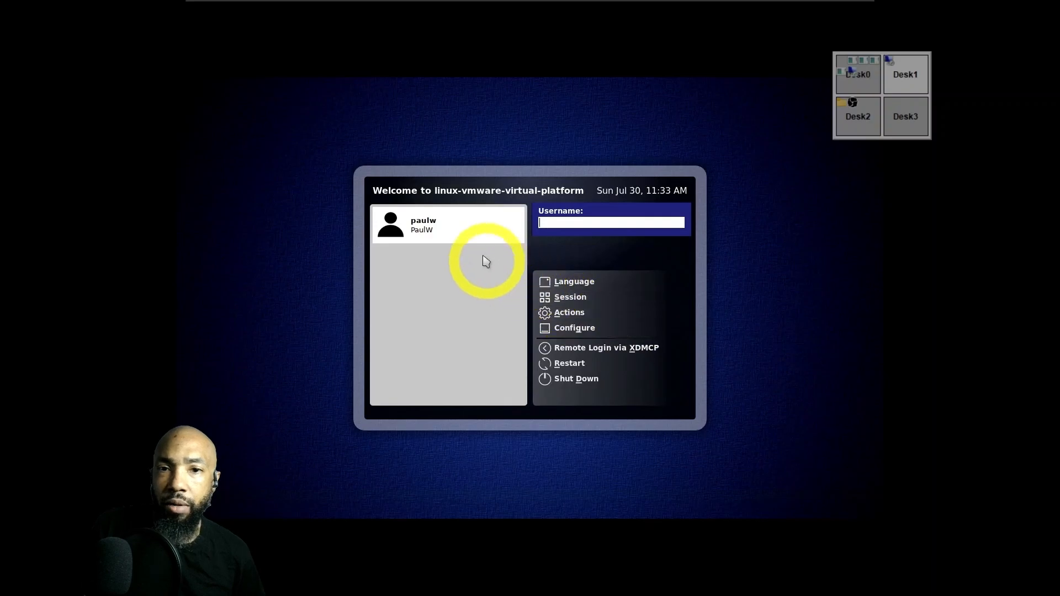
Select the listed user account on the login screen, enter the account password, and log in.
left_click(470, 240)
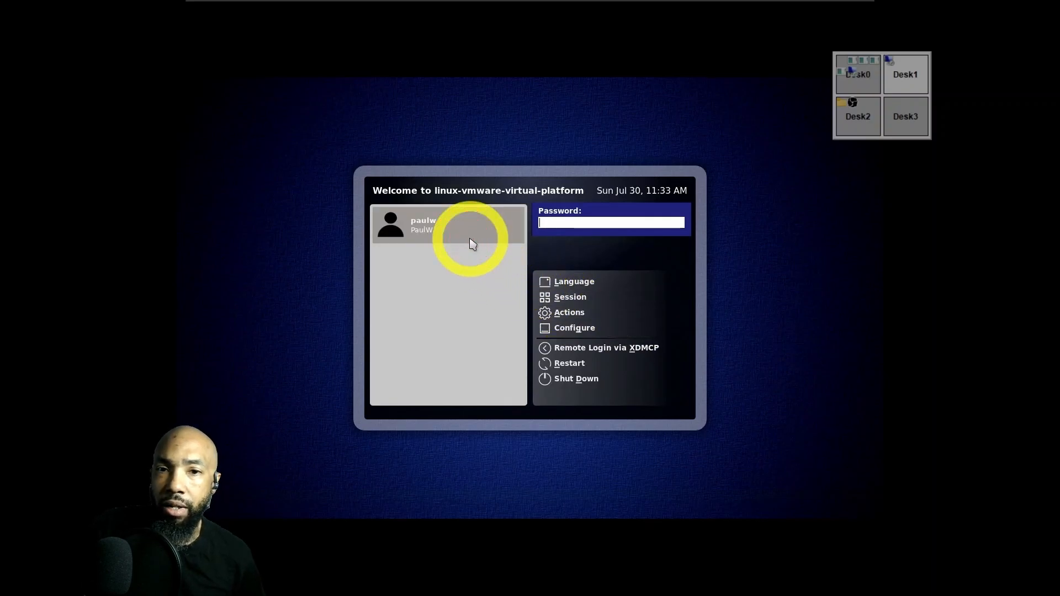
type("***")
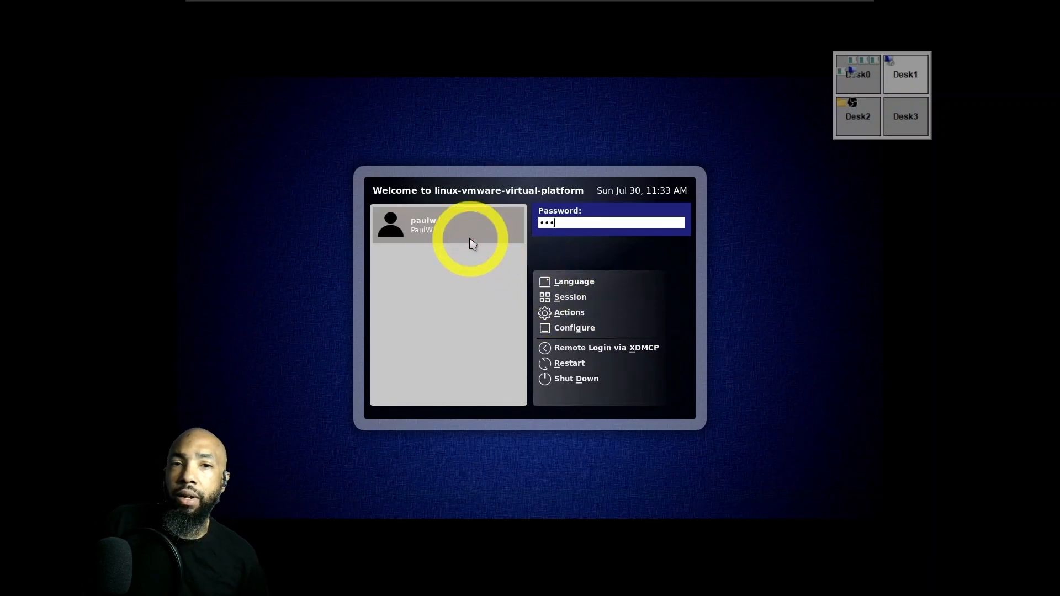
type("**")
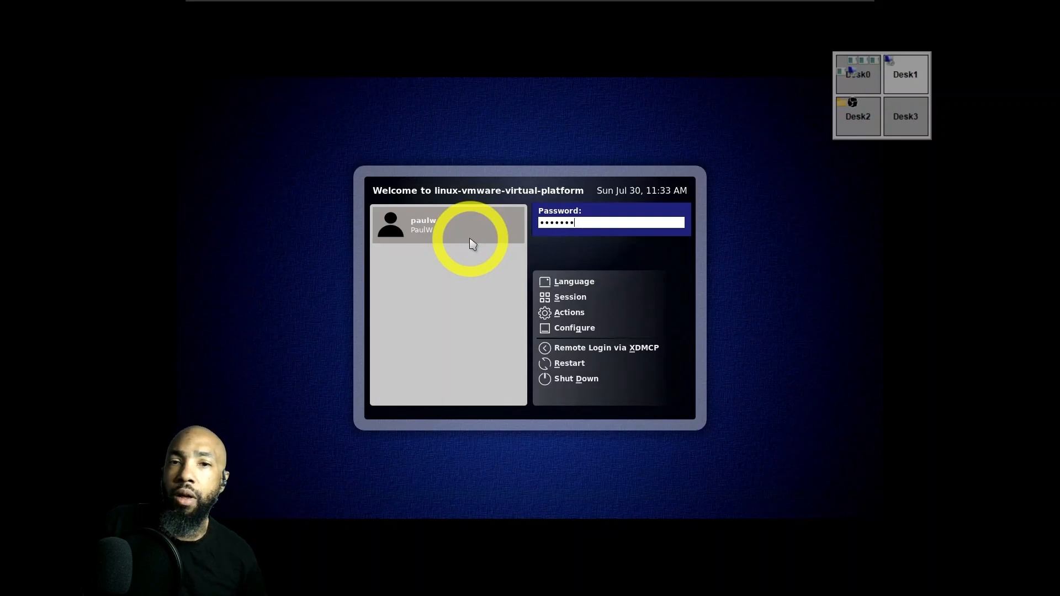
key("Return")
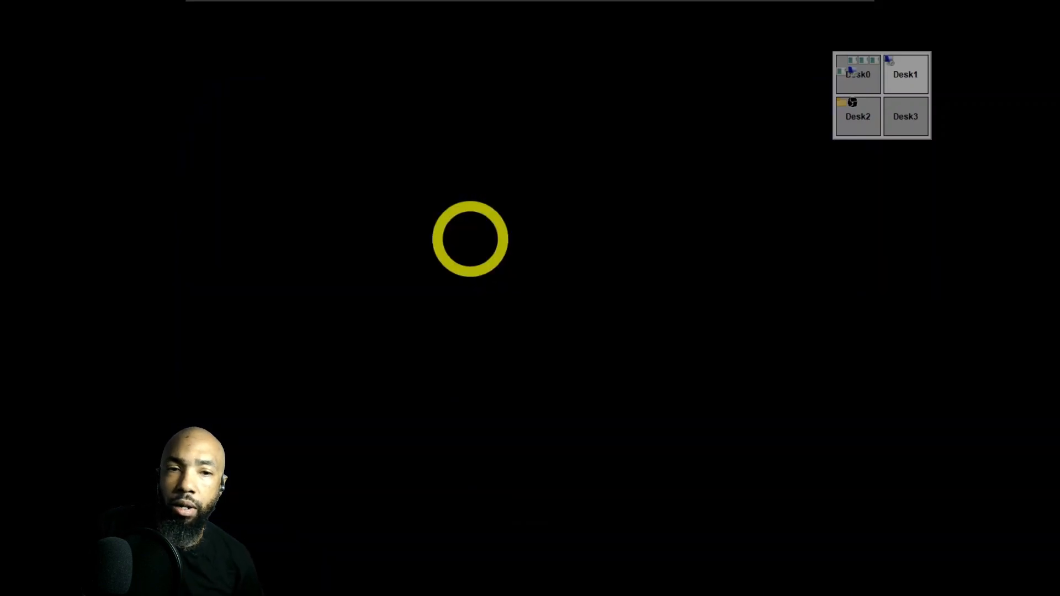